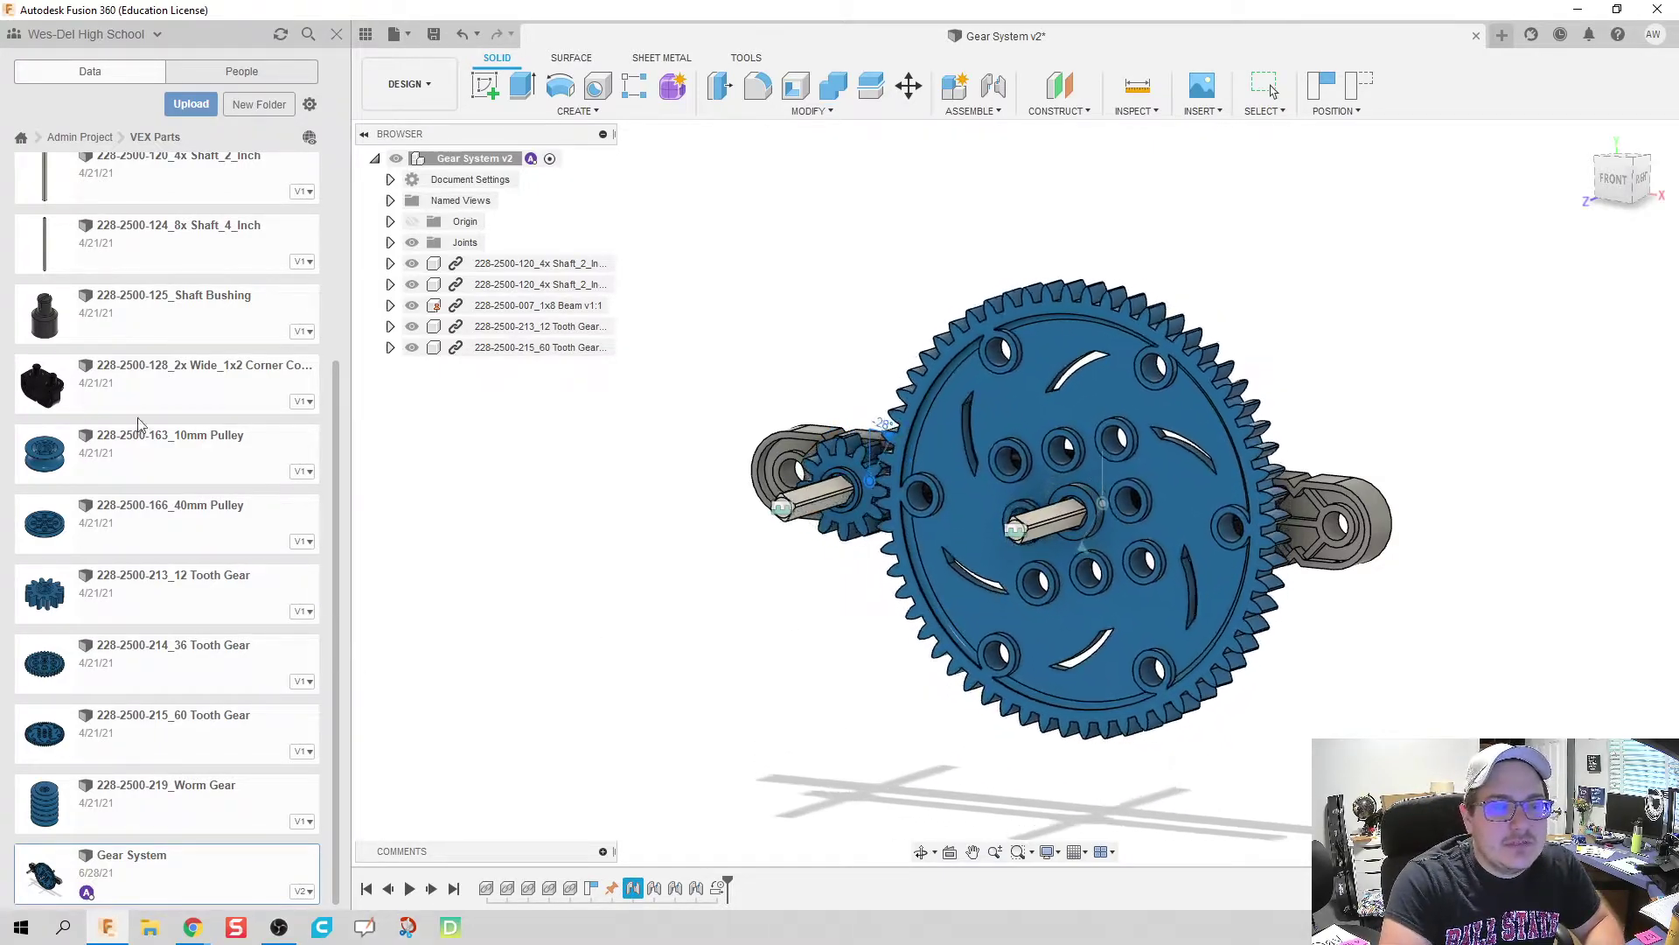
Open a new blank Untitled design tab beside the Gear System v2 assembly
scroll(241, 330, up, 4)
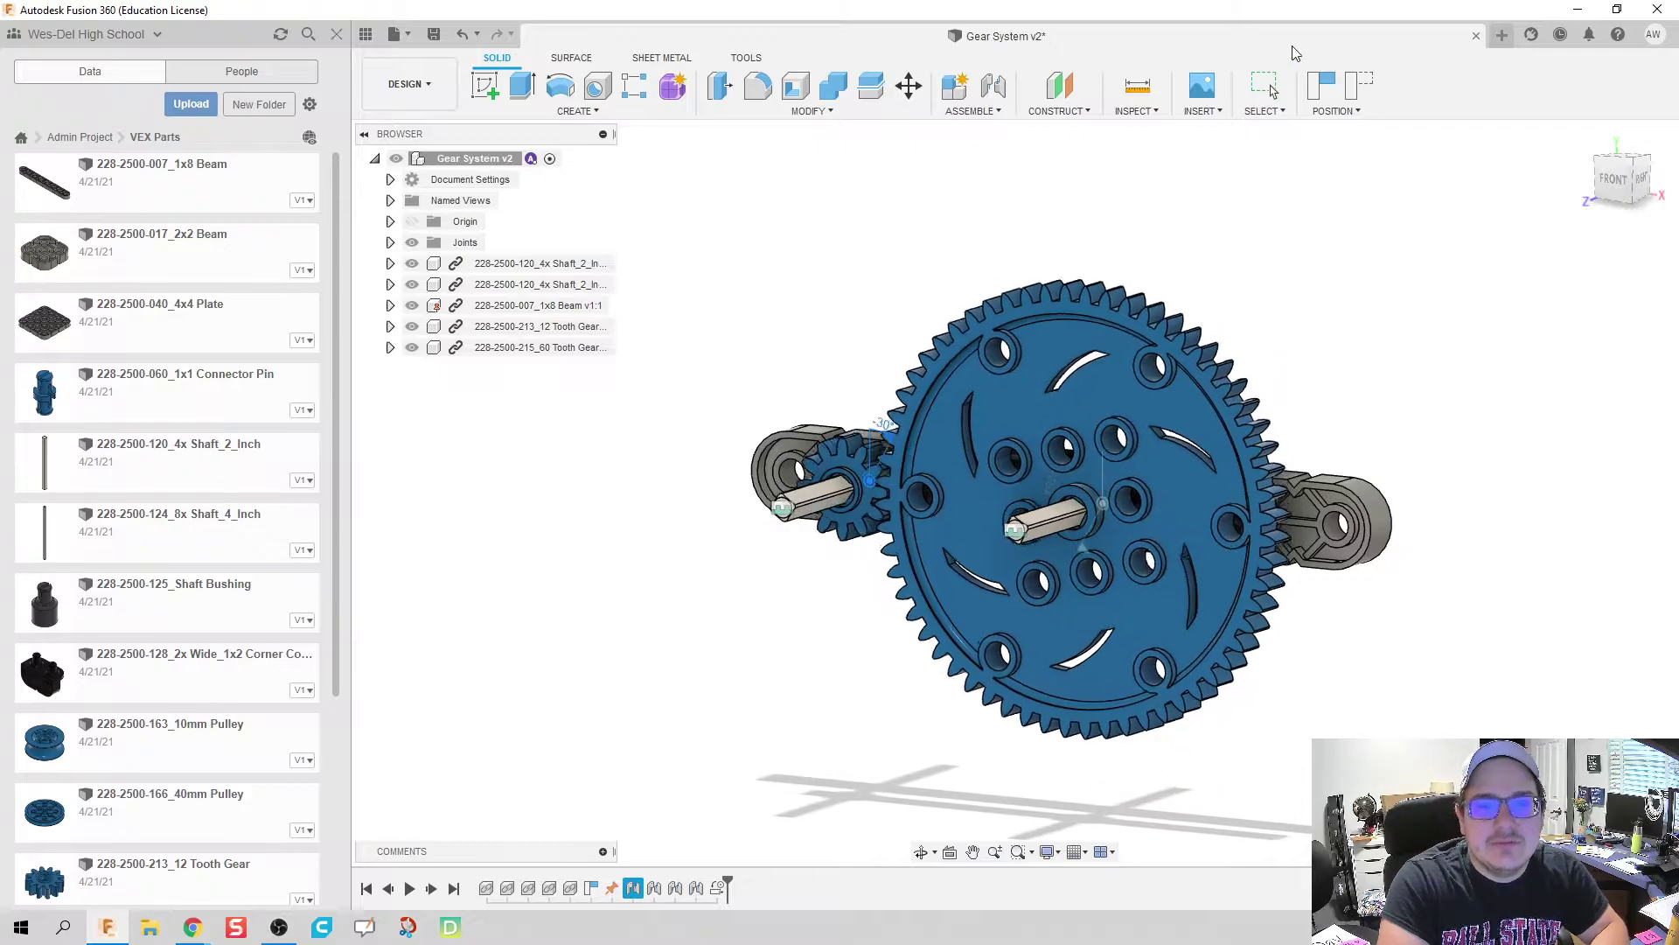
click(1501, 37)
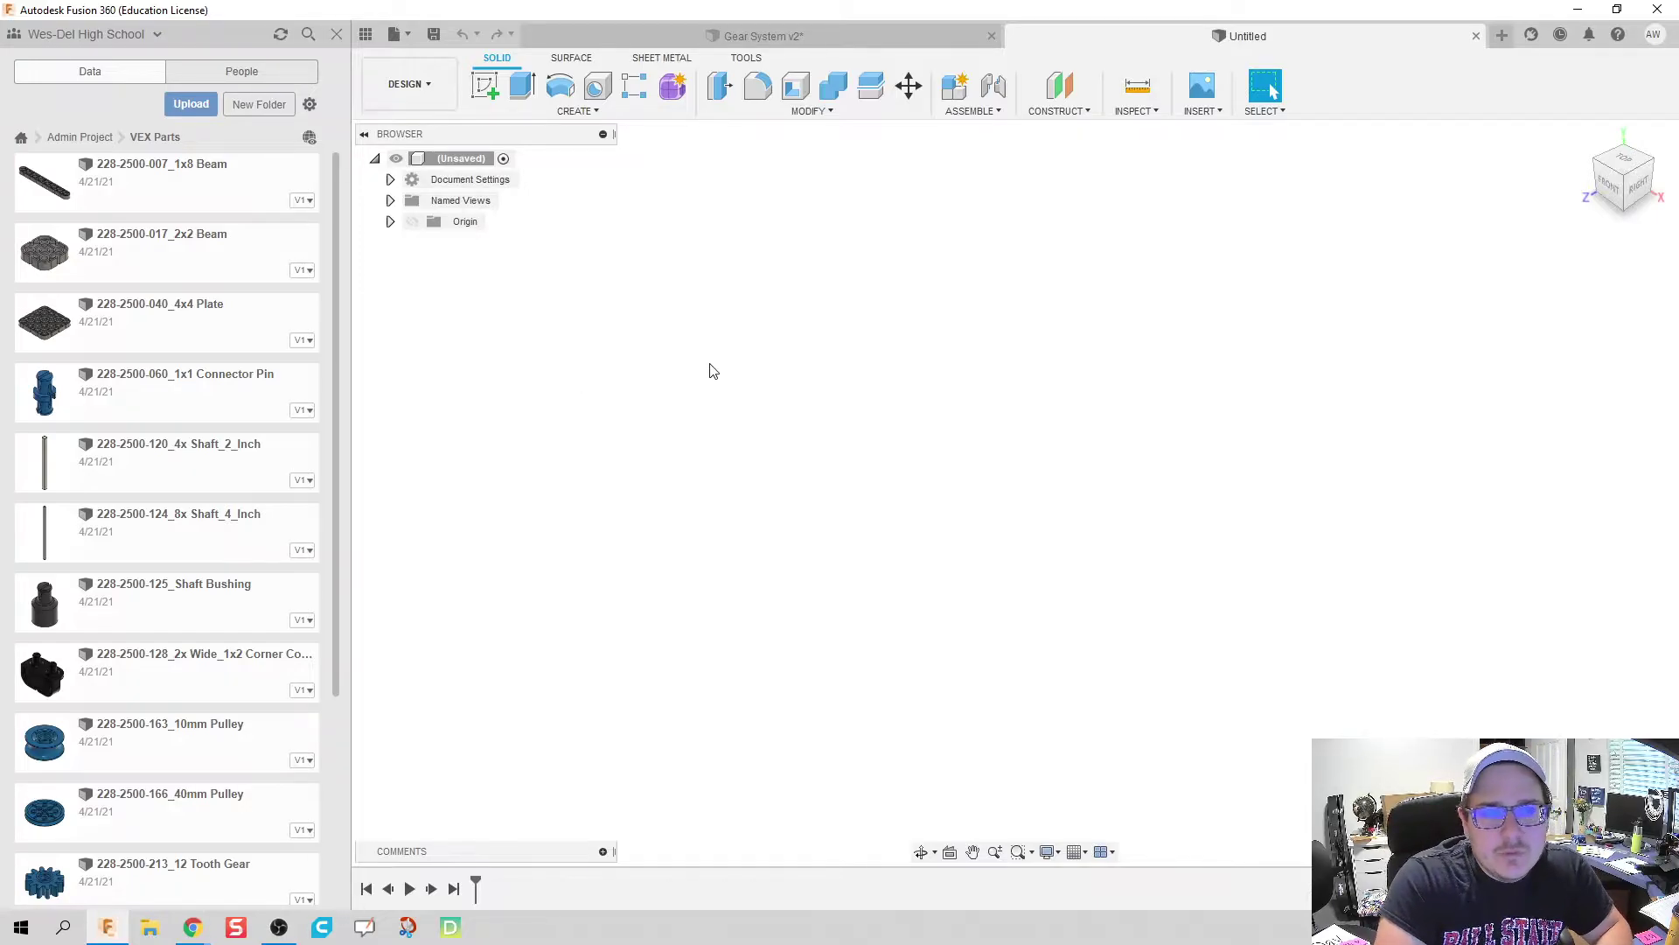
View the finished Gear System v2 assembly from an oblique angle, then return to the blank design
click(758, 36)
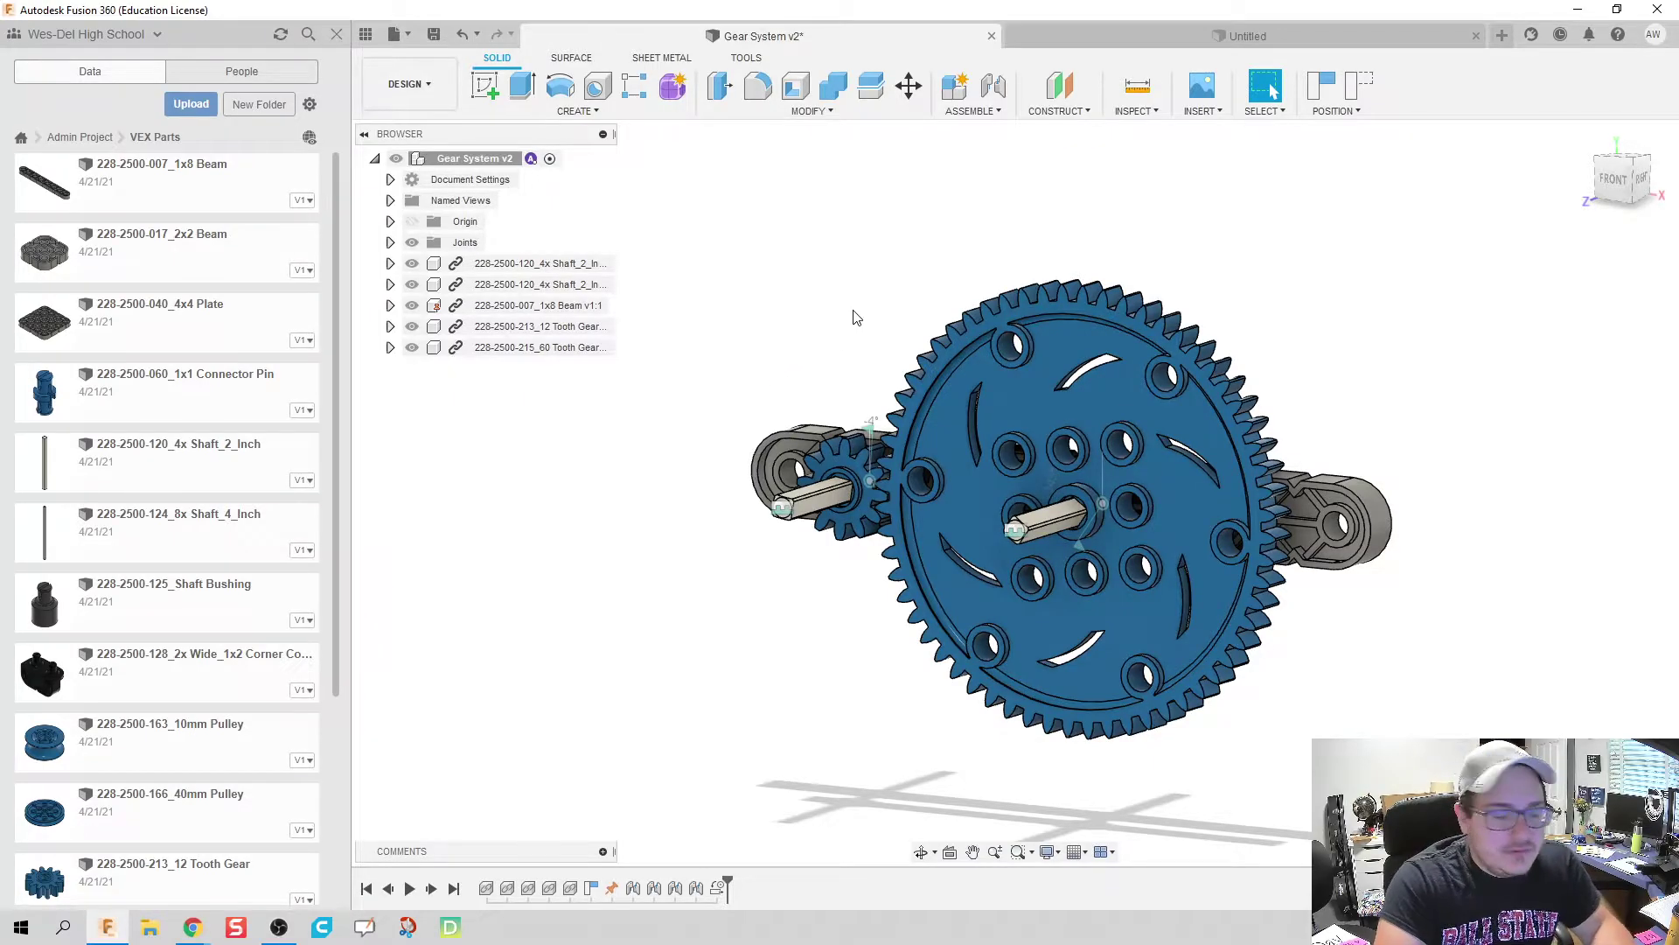
shift+middle_drag(857, 317, 905, 304)
click(1216, 41)
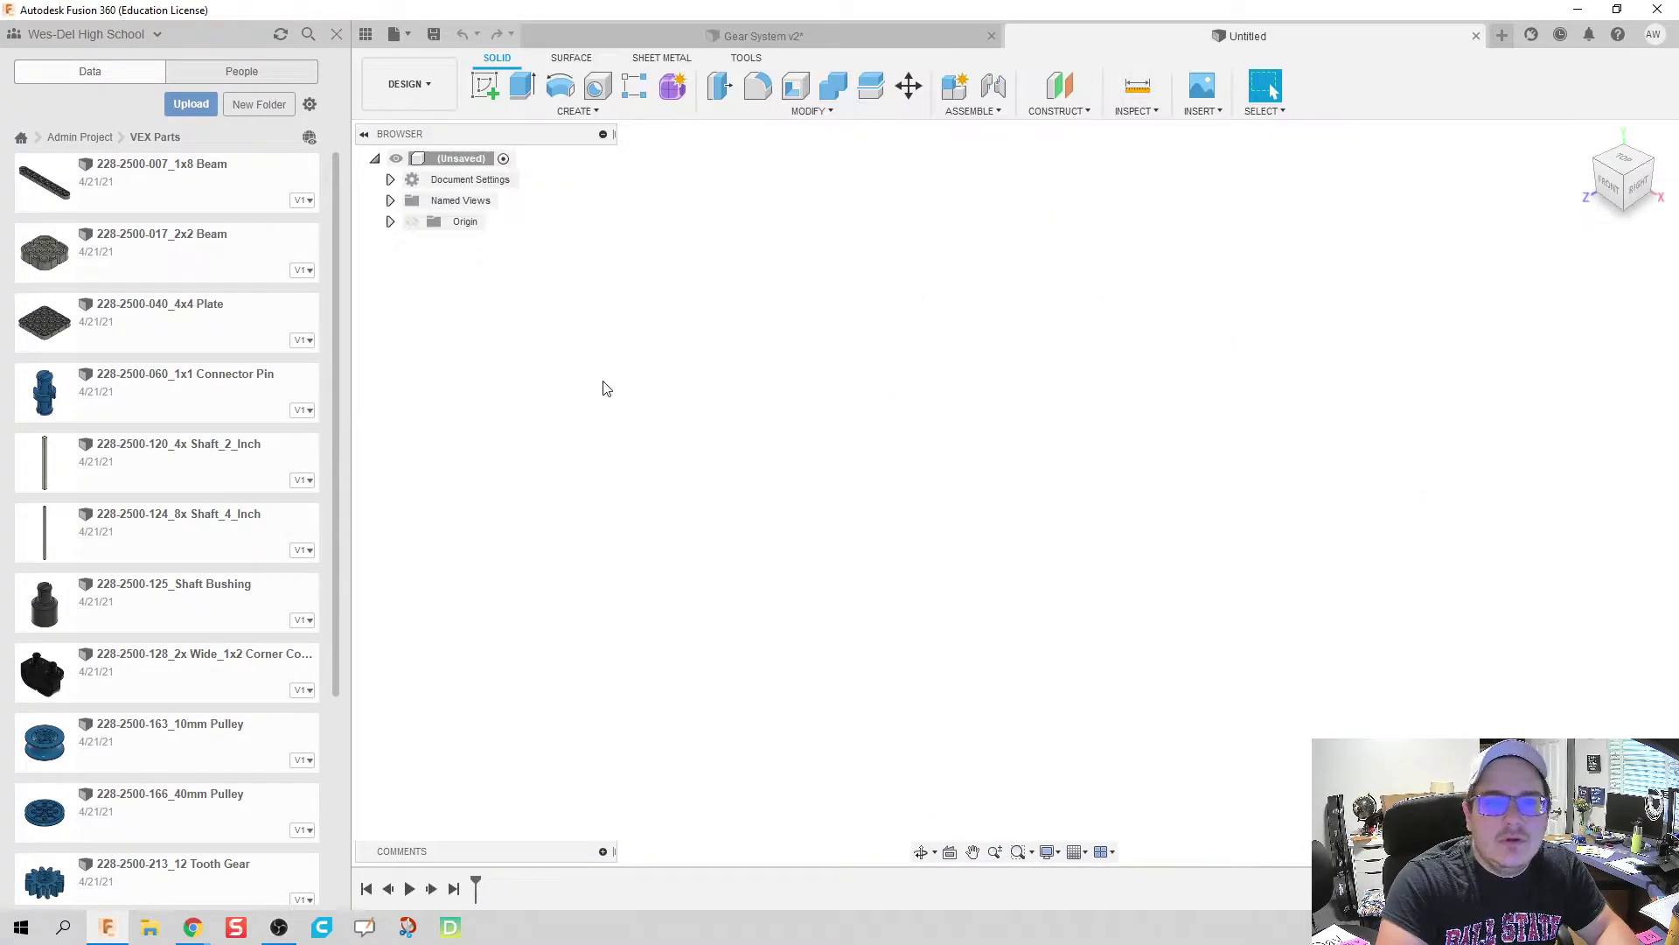
drag(146, 463, 307, 452)
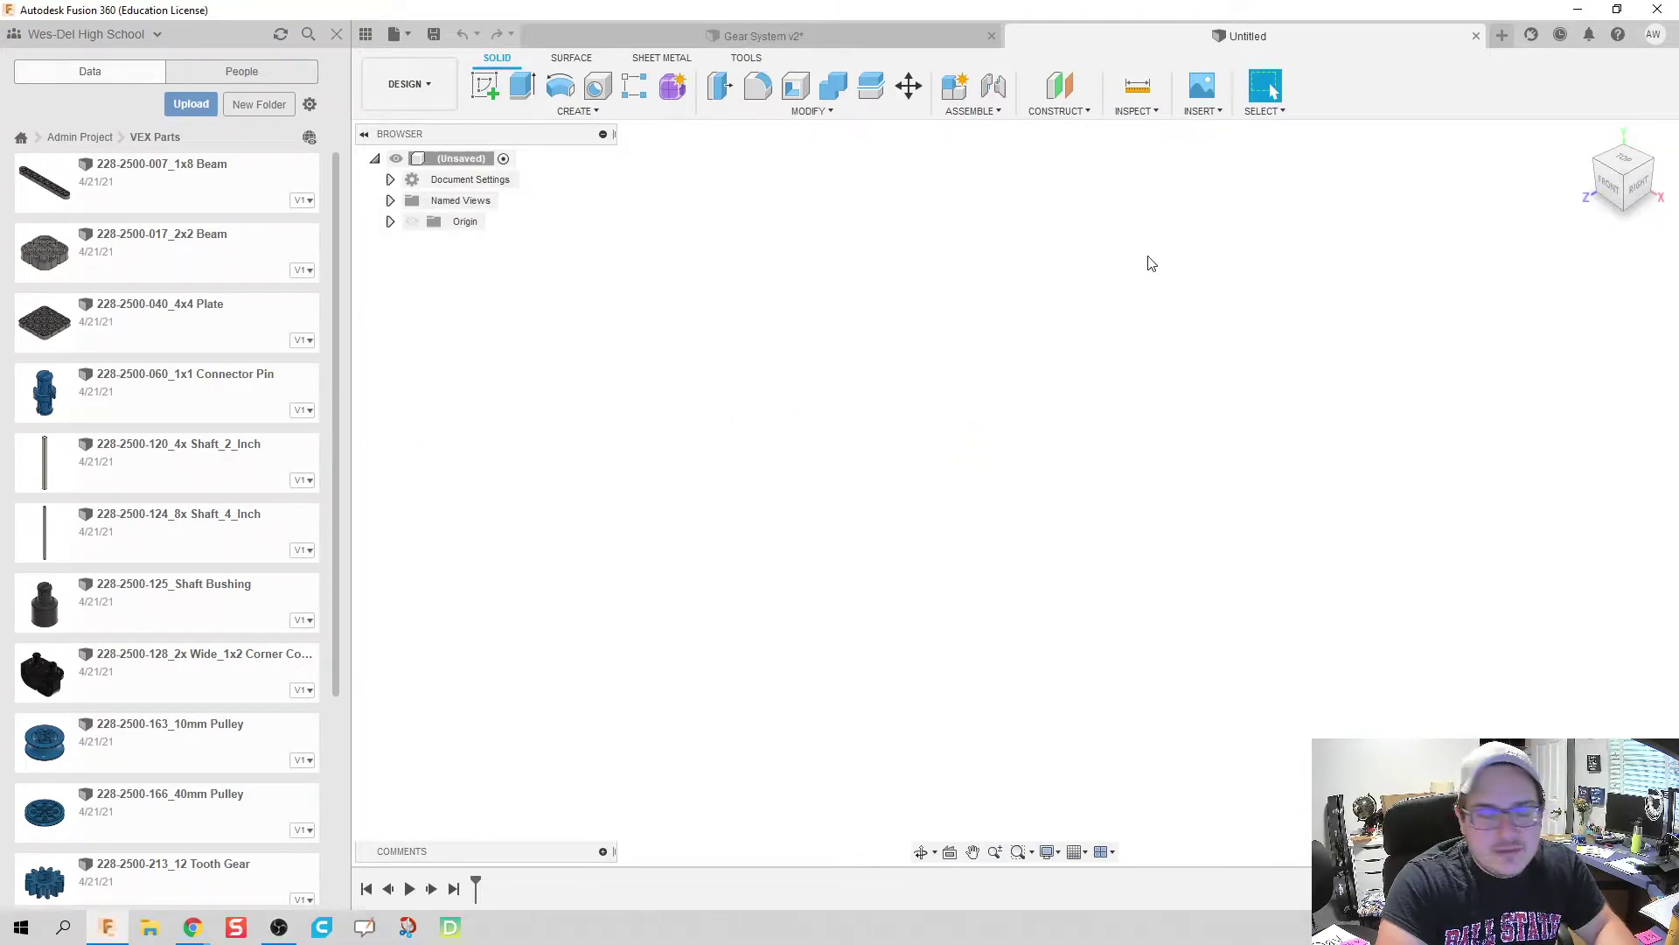
Save the blank design as 'Gear System' in the VEX Parts folder
key(ctrl+s)
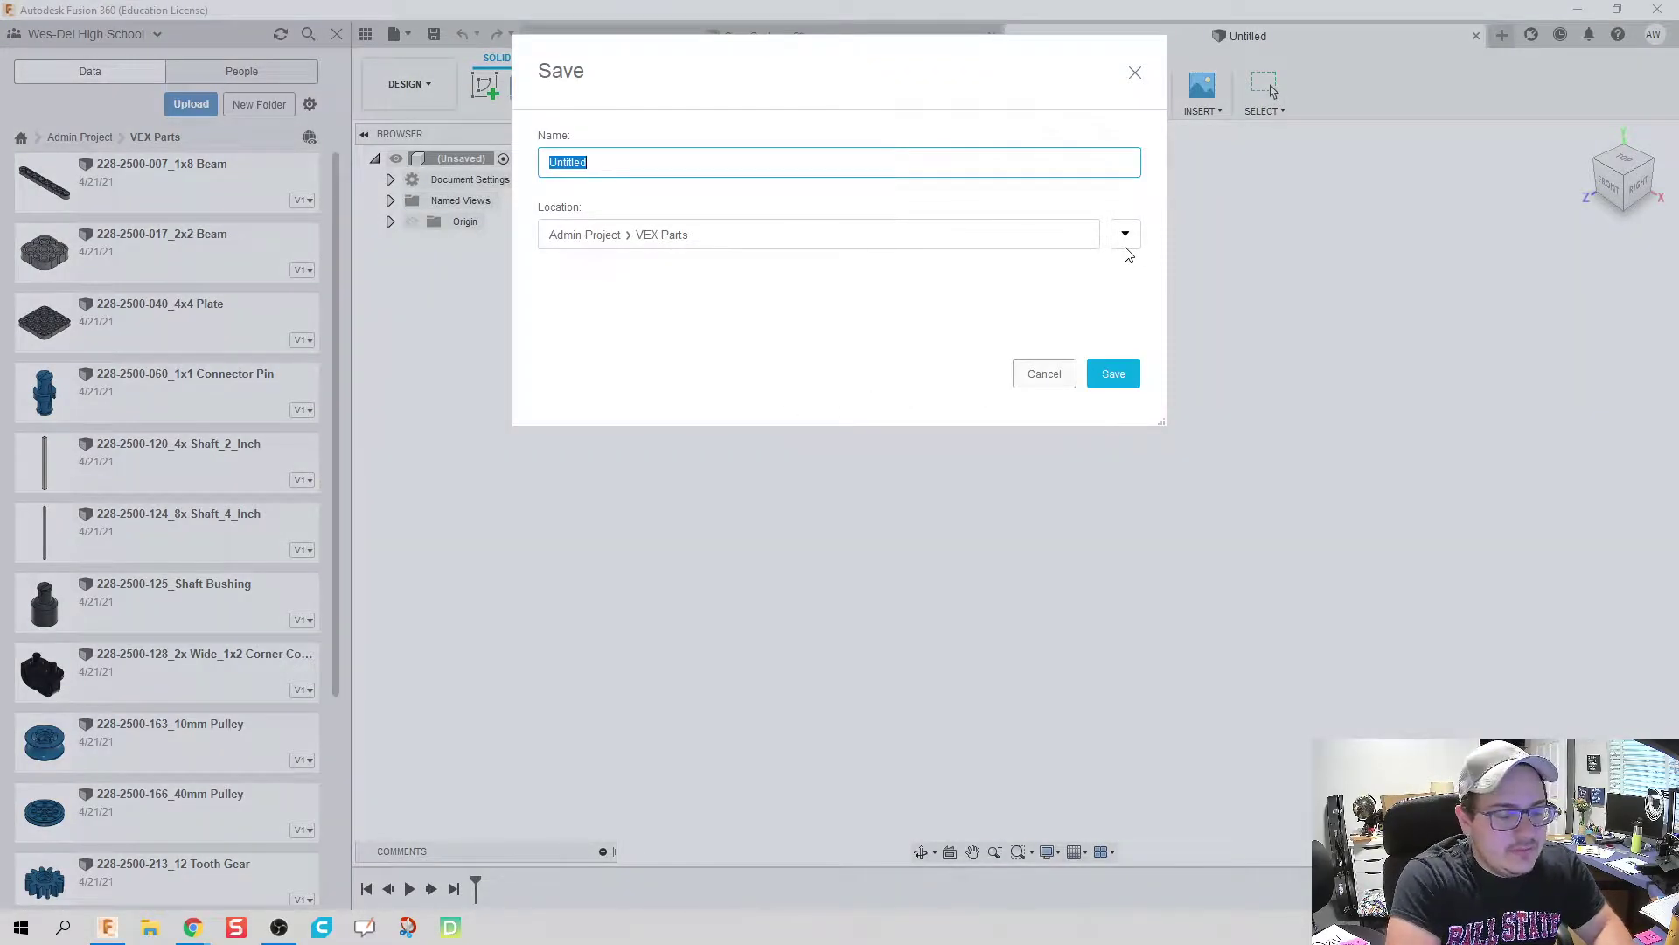
text(Gear System)
key(Return)
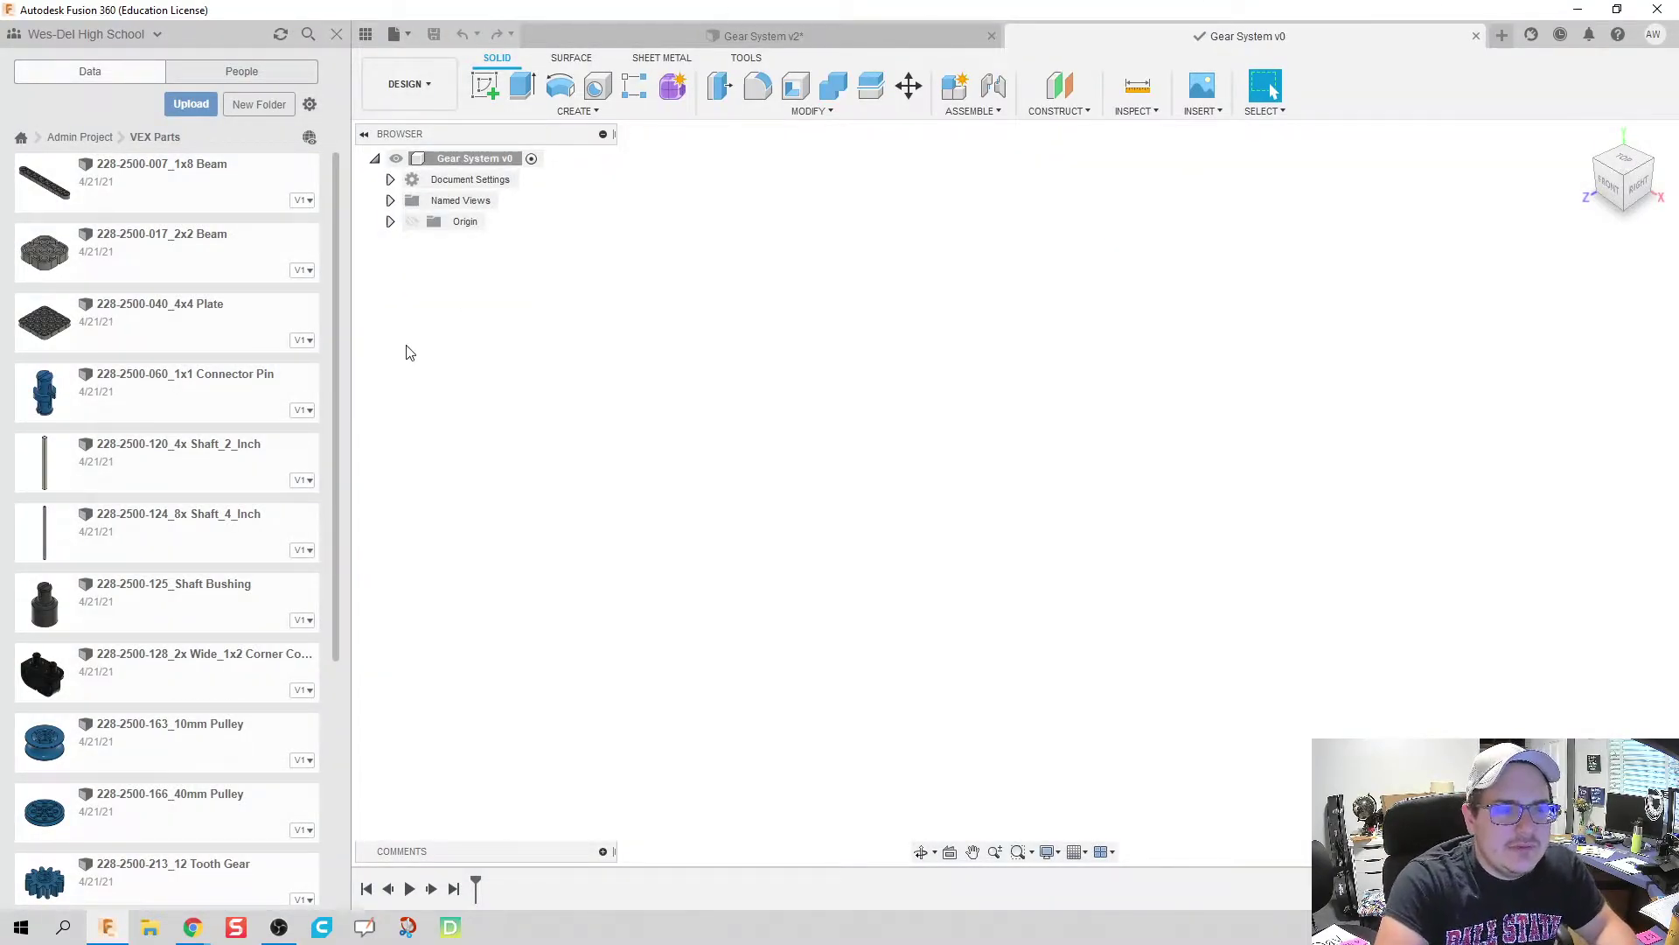
Insert the first 4x Shaft 2 Inch and accept its placement
drag(111, 475, 756, 416)
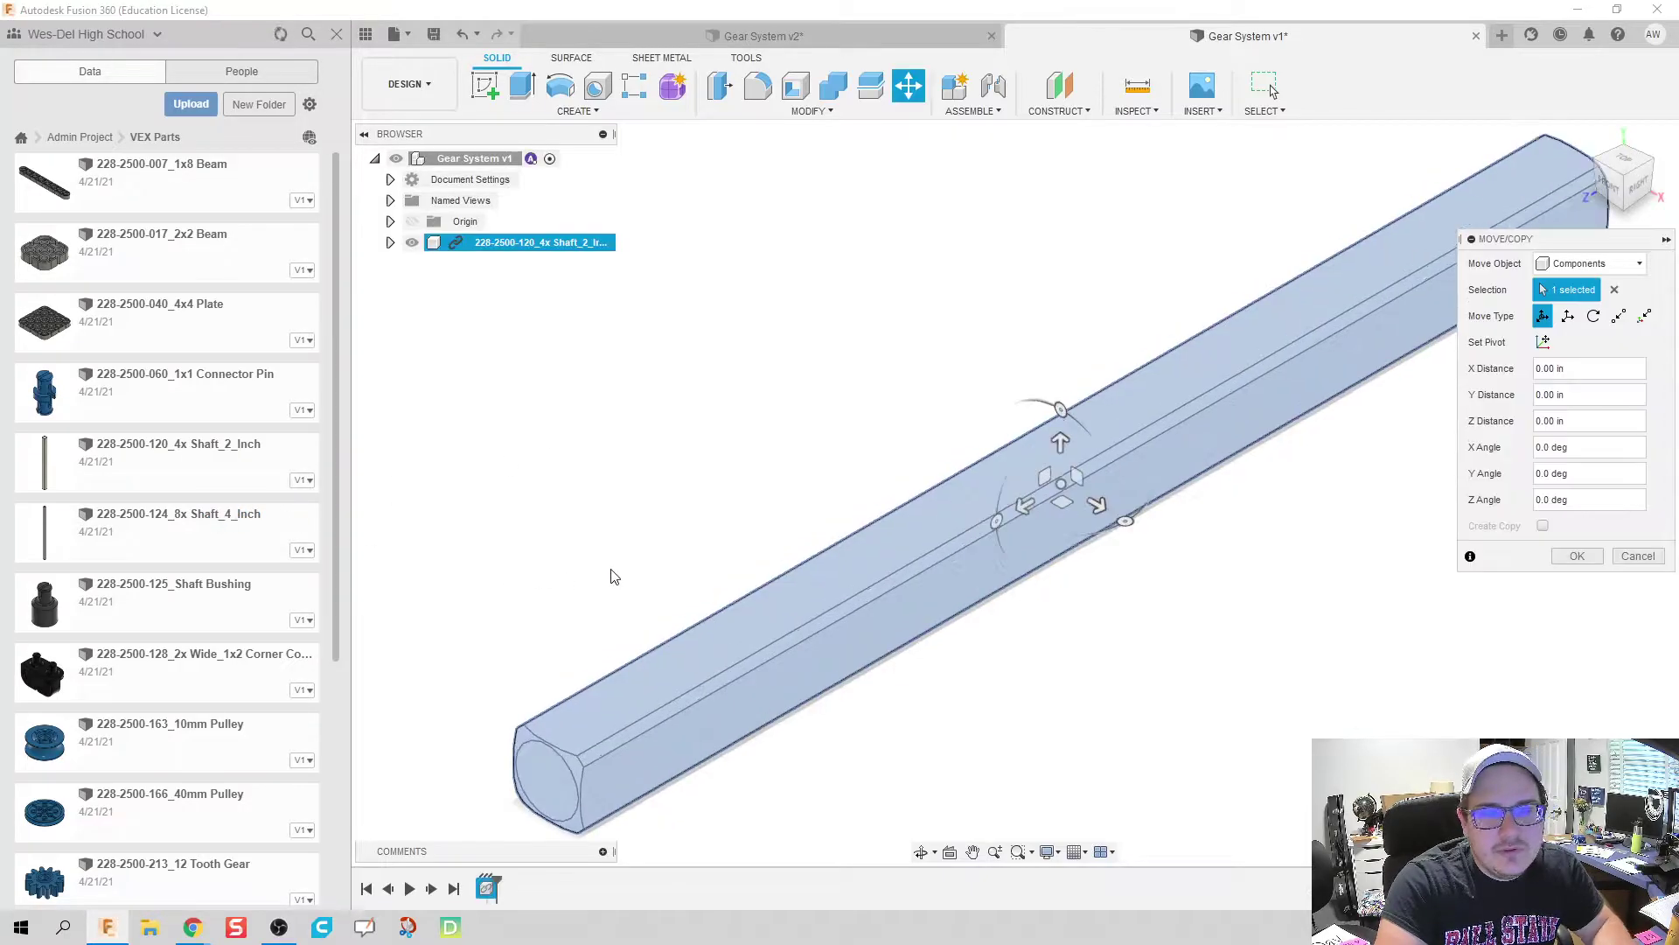
scroll(716, 536, down, 5)
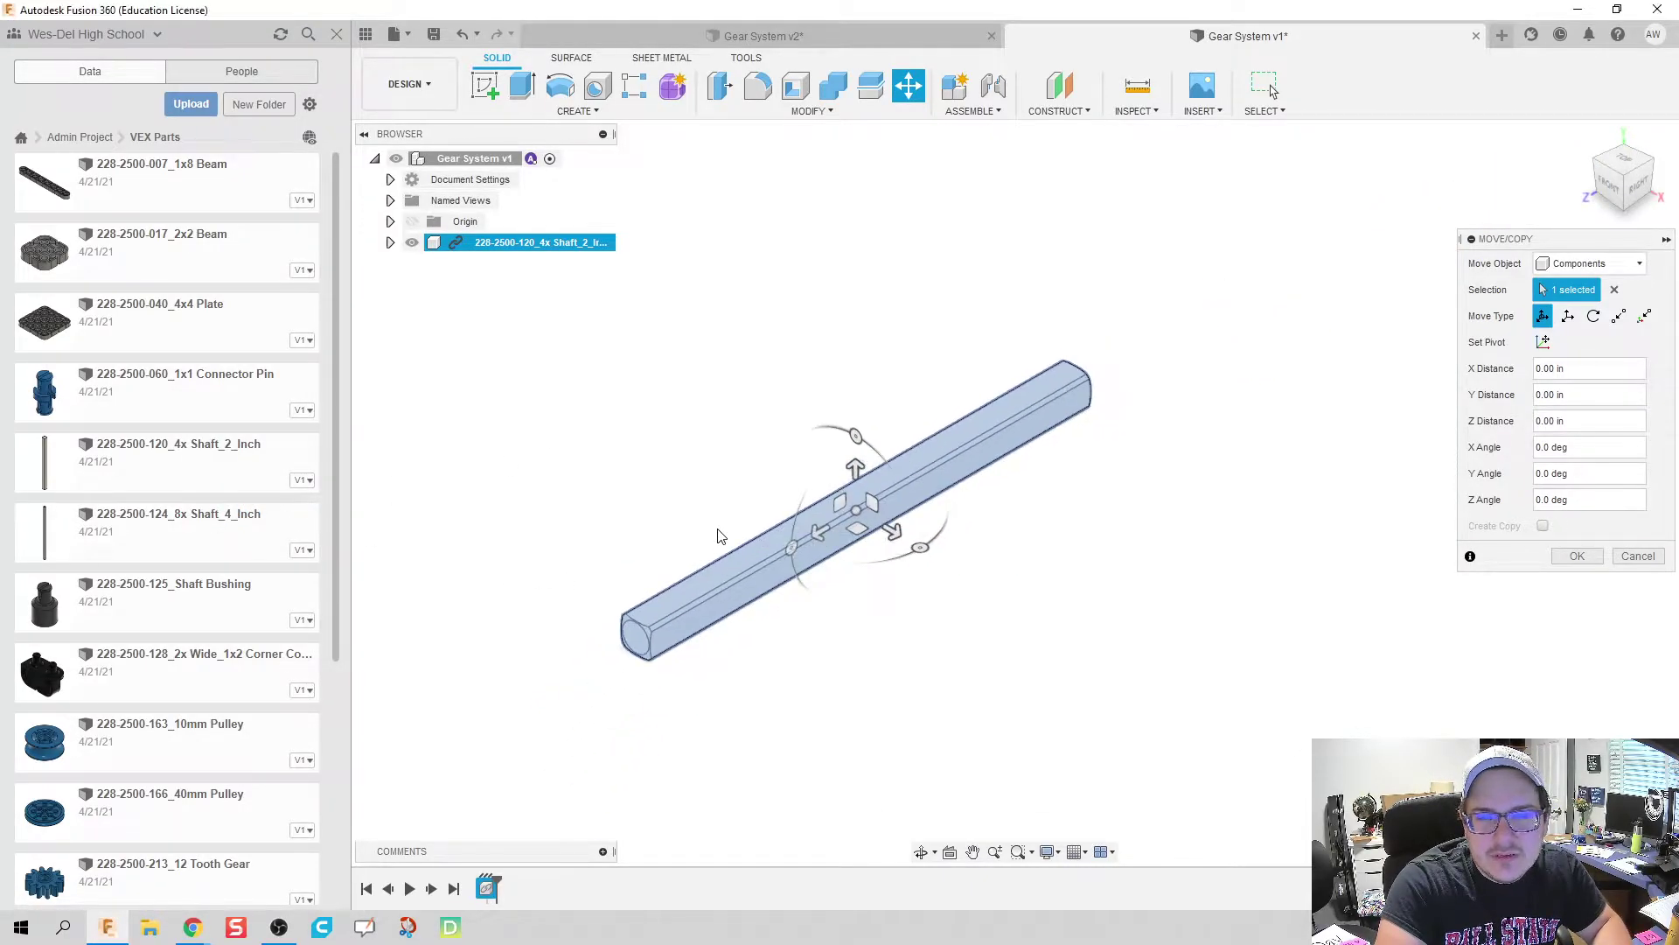
scroll(705, 534, down, 2)
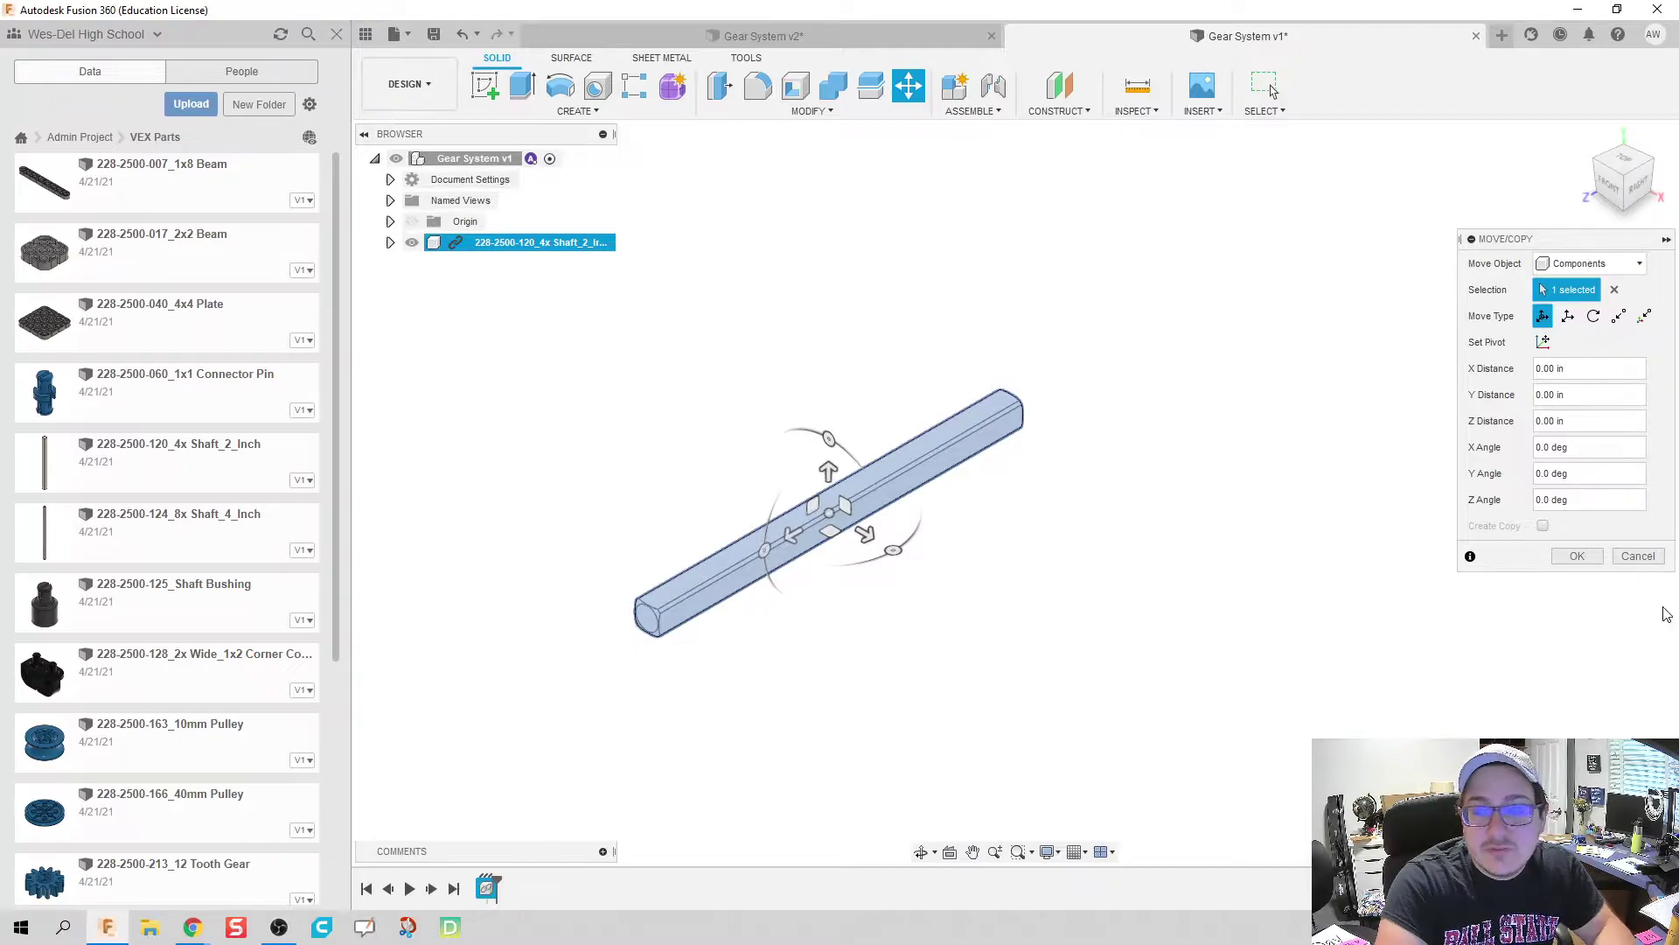
click(1575, 558)
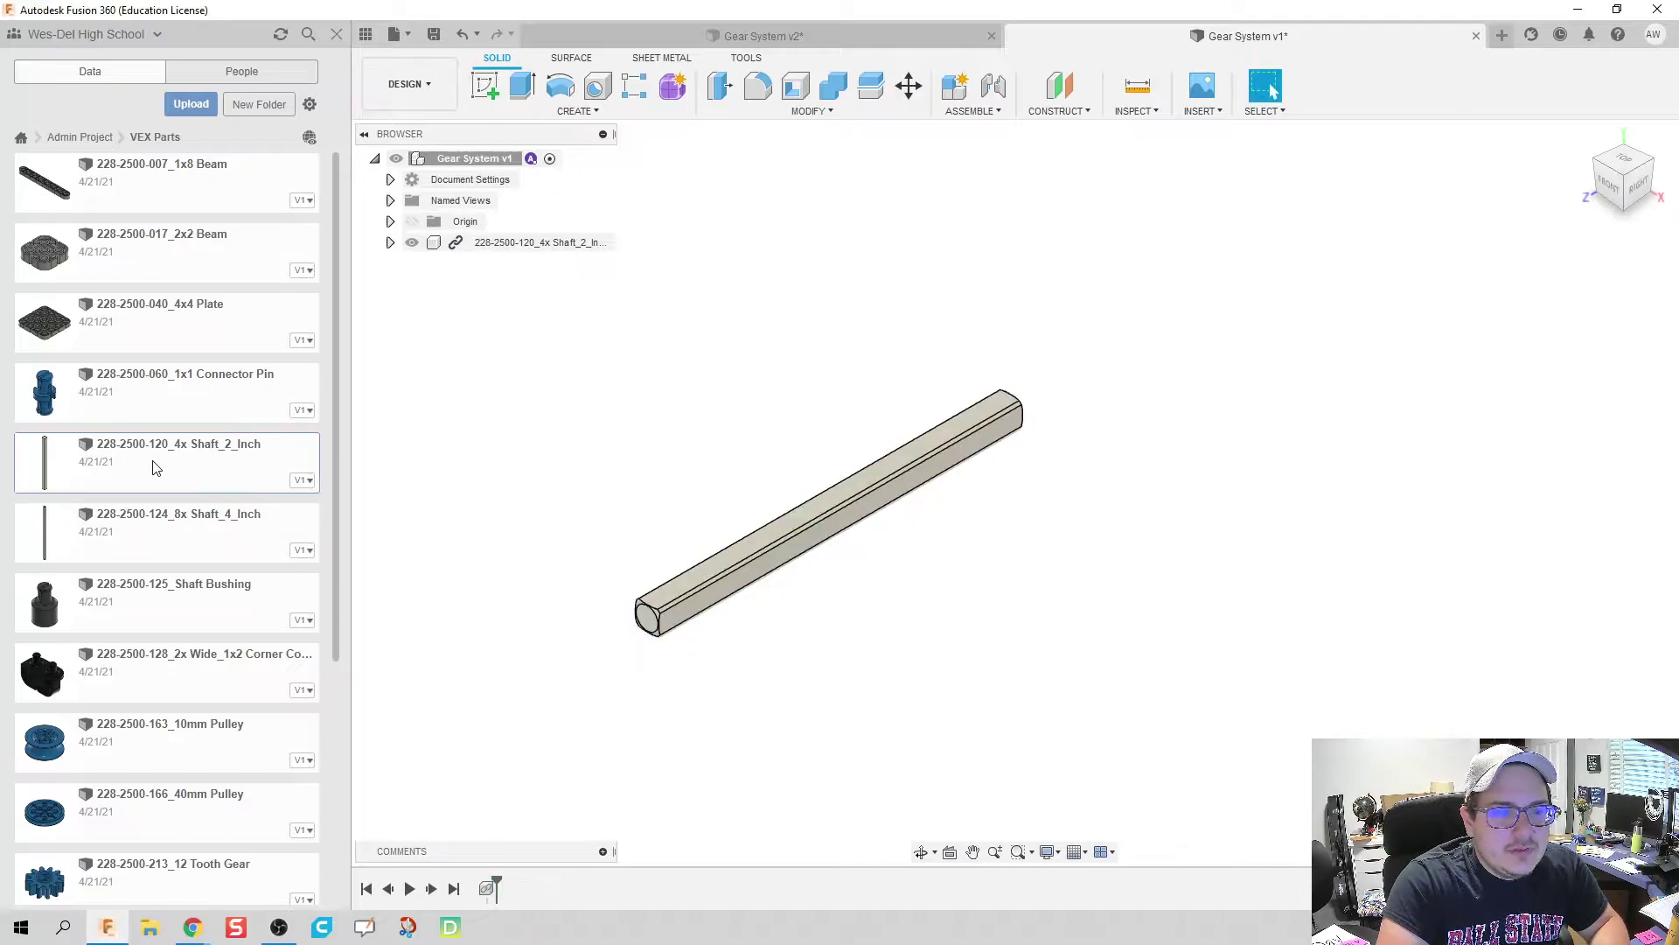
Insert a second 2-inch shaft offset 0.70 in along X, then drop in the 1x8 beam
drag(143, 473, 688, 452)
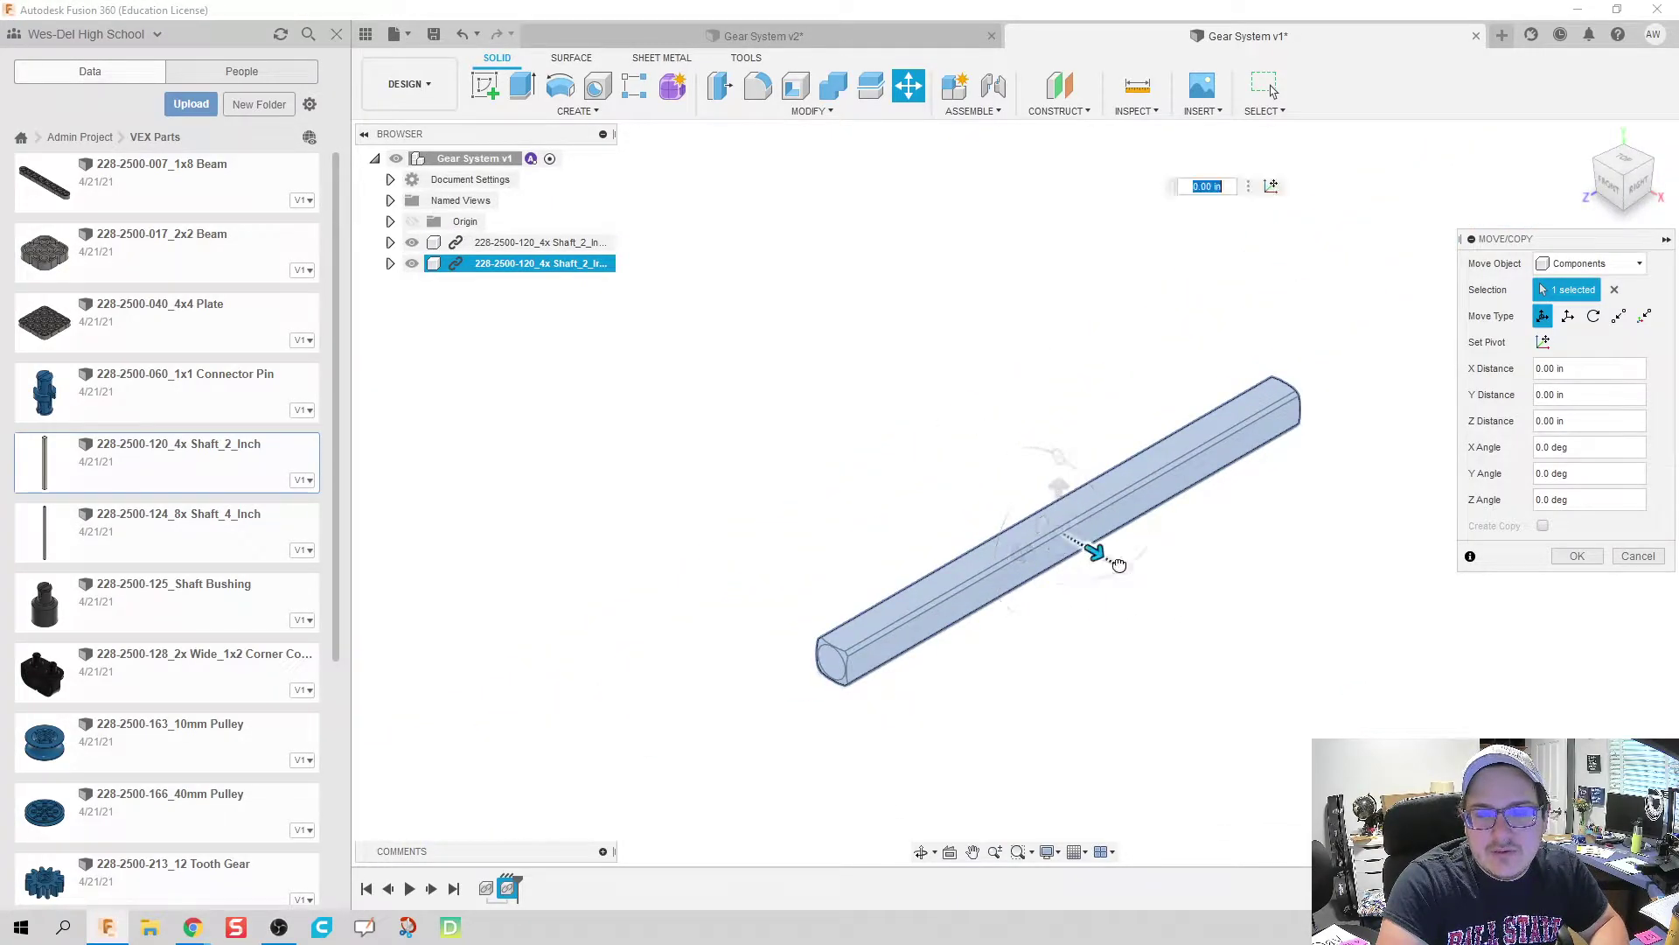
drag(1118, 564, 1282, 648)
middle_drag(1084, 653, 630, 628)
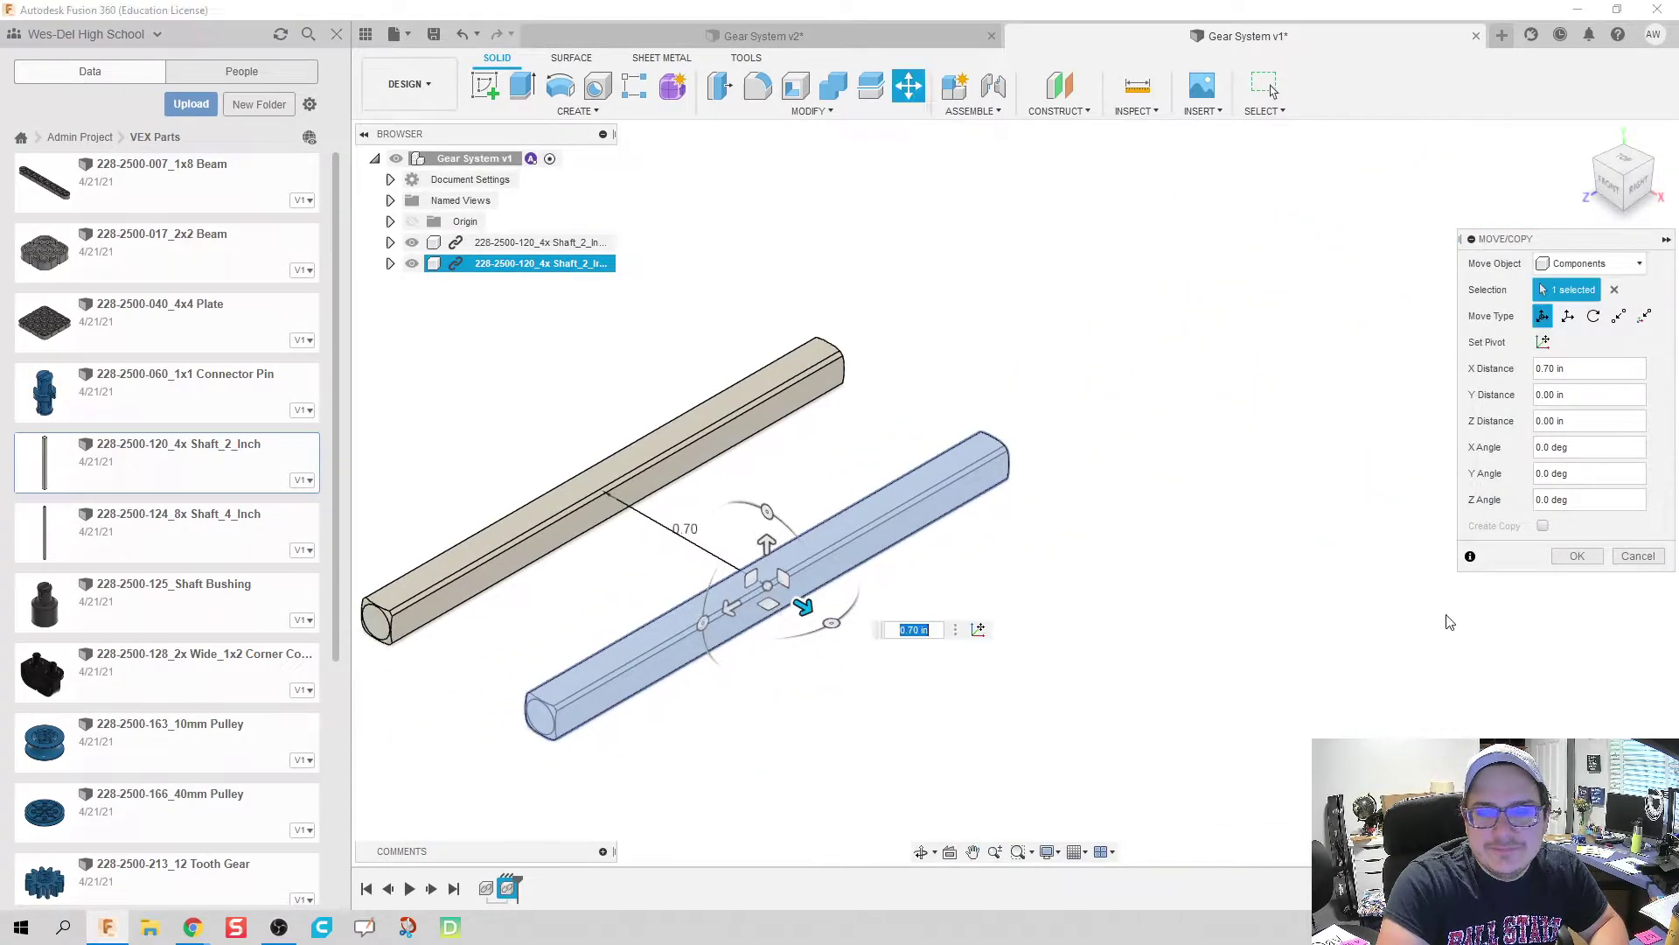
click(1574, 558)
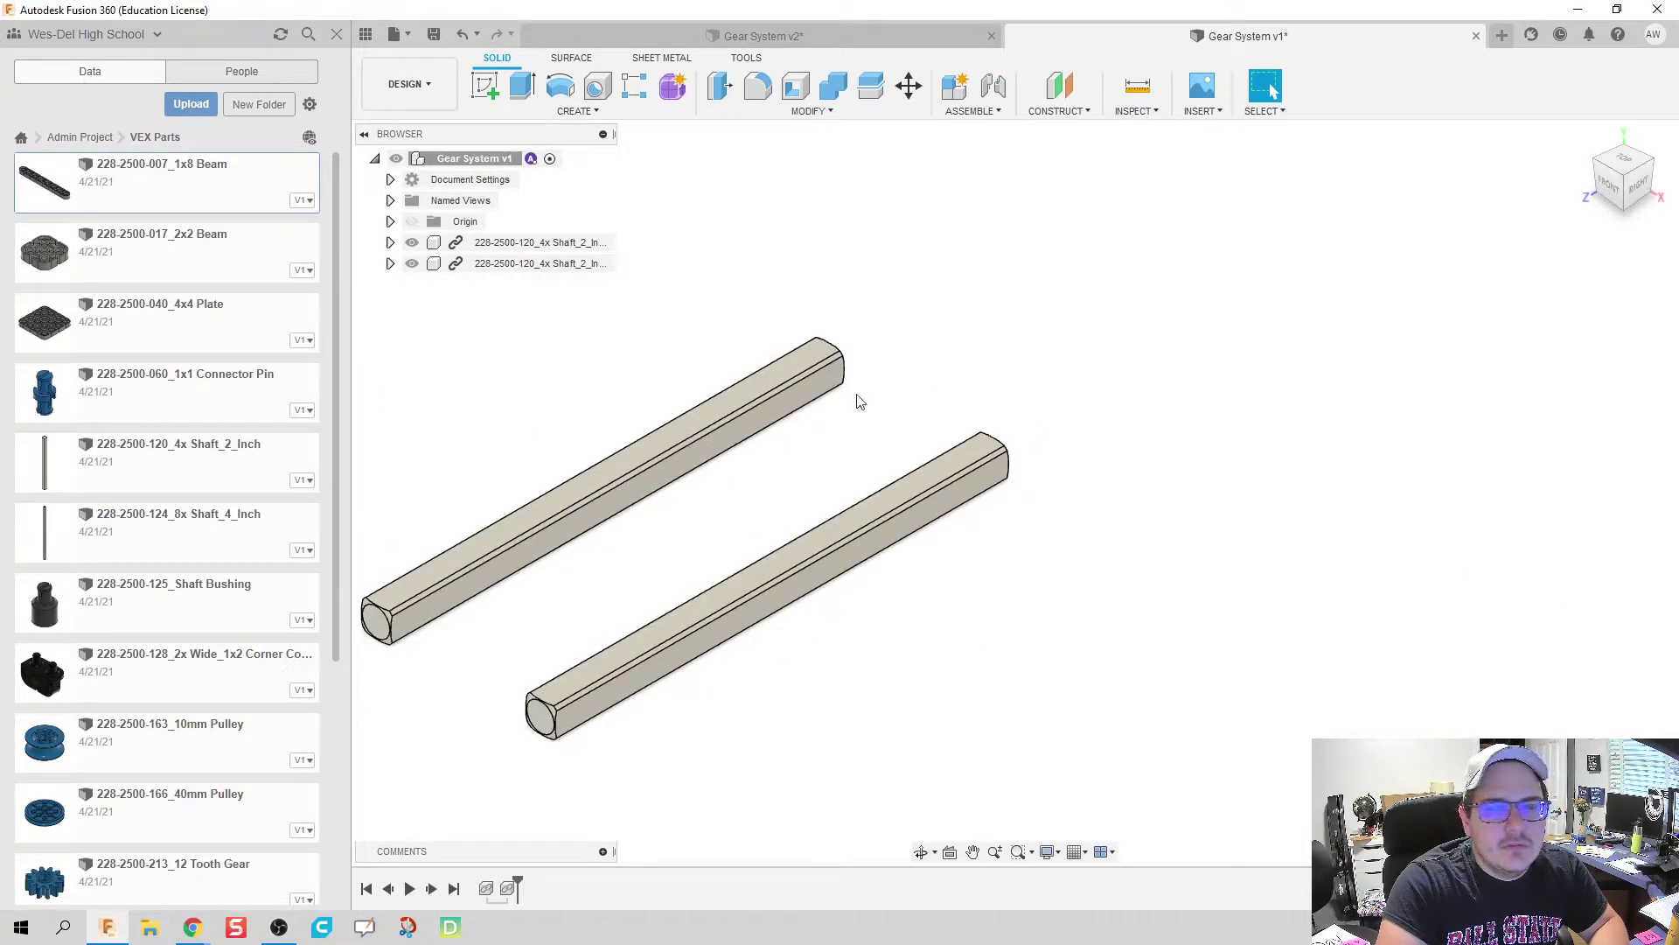
drag(74, 186, 1037, 363)
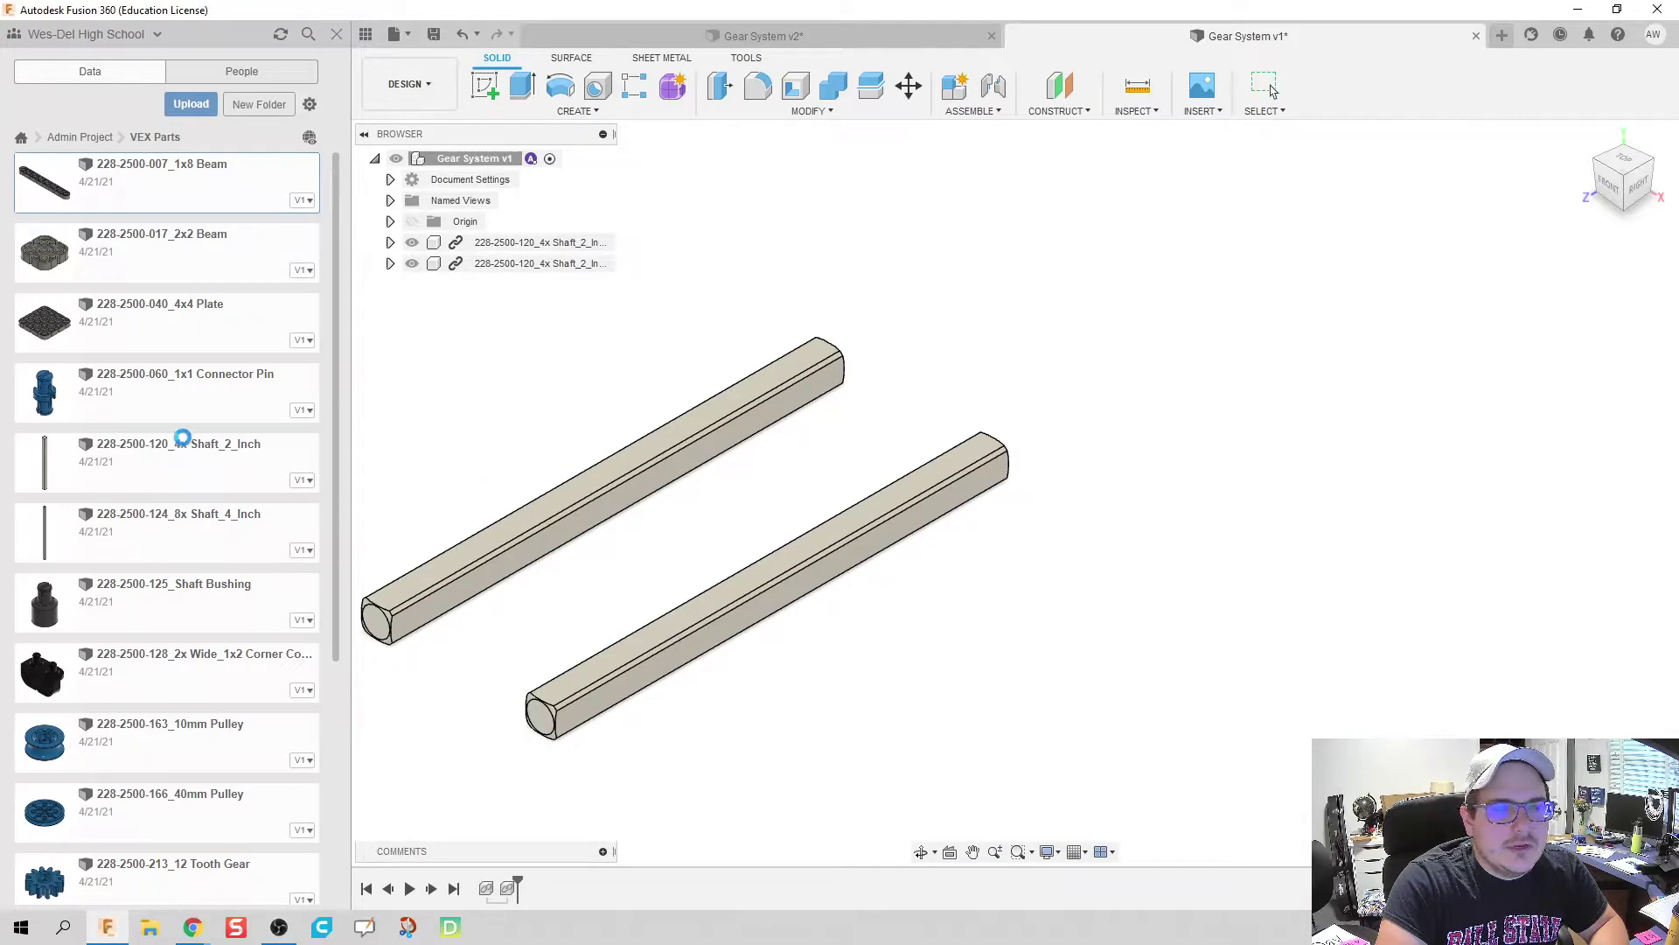
Insert the 12 Tooth Gear and 60 Tooth Gear from the Data panel
scroll(187, 735, down, 2)
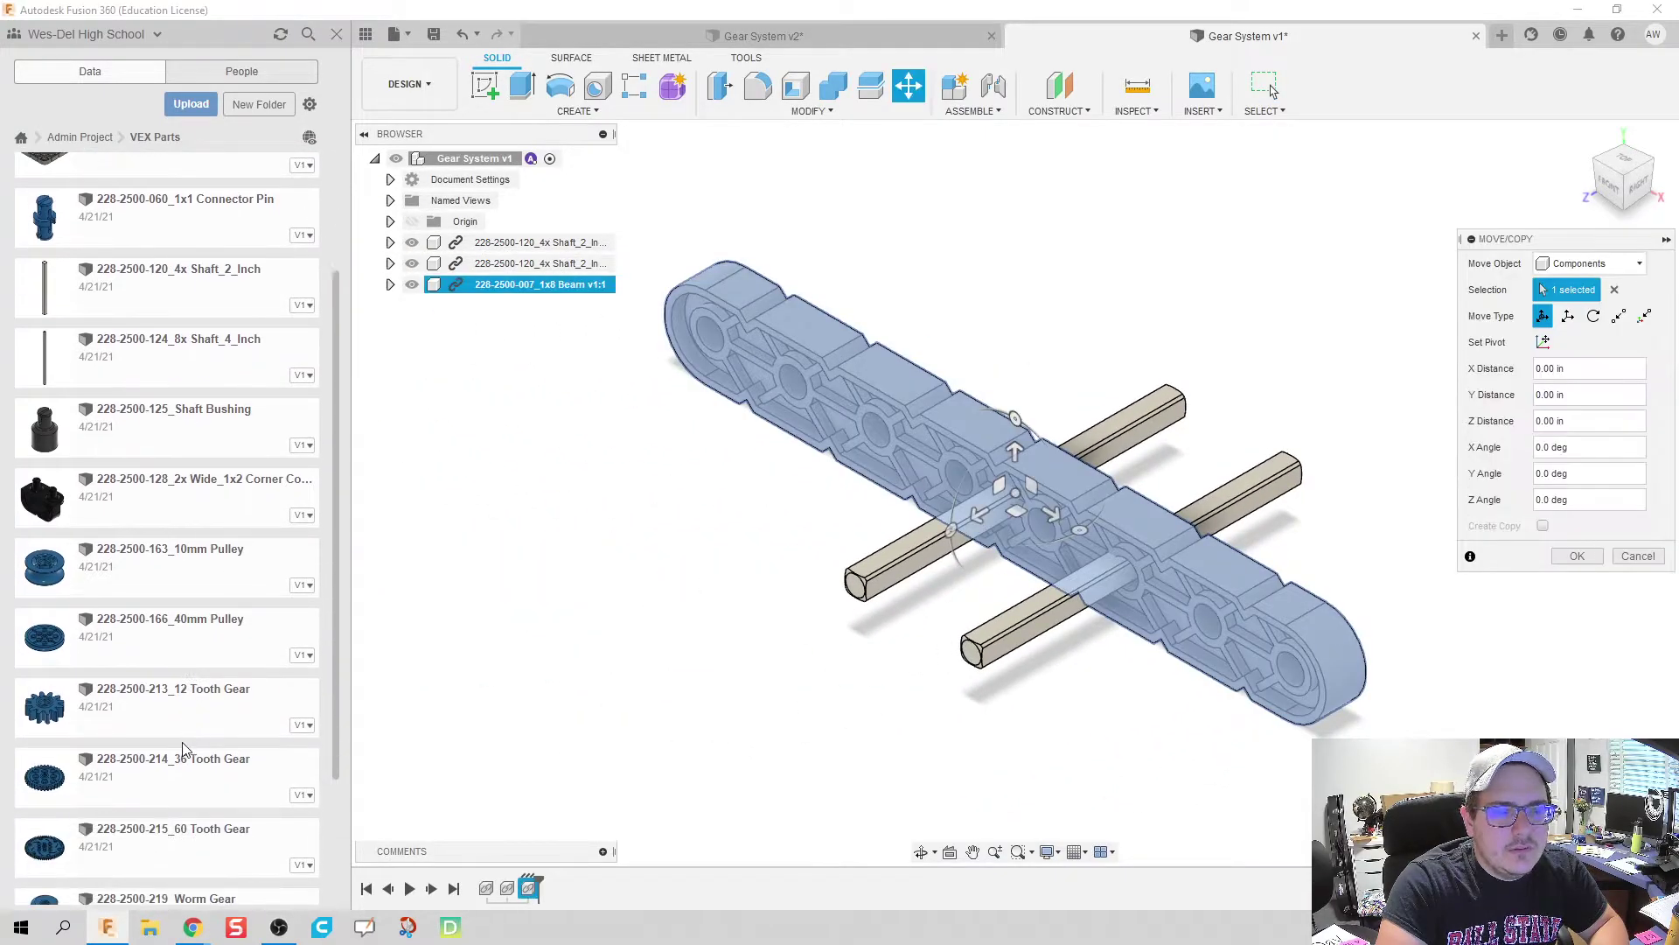
drag(225, 724, 895, 533)
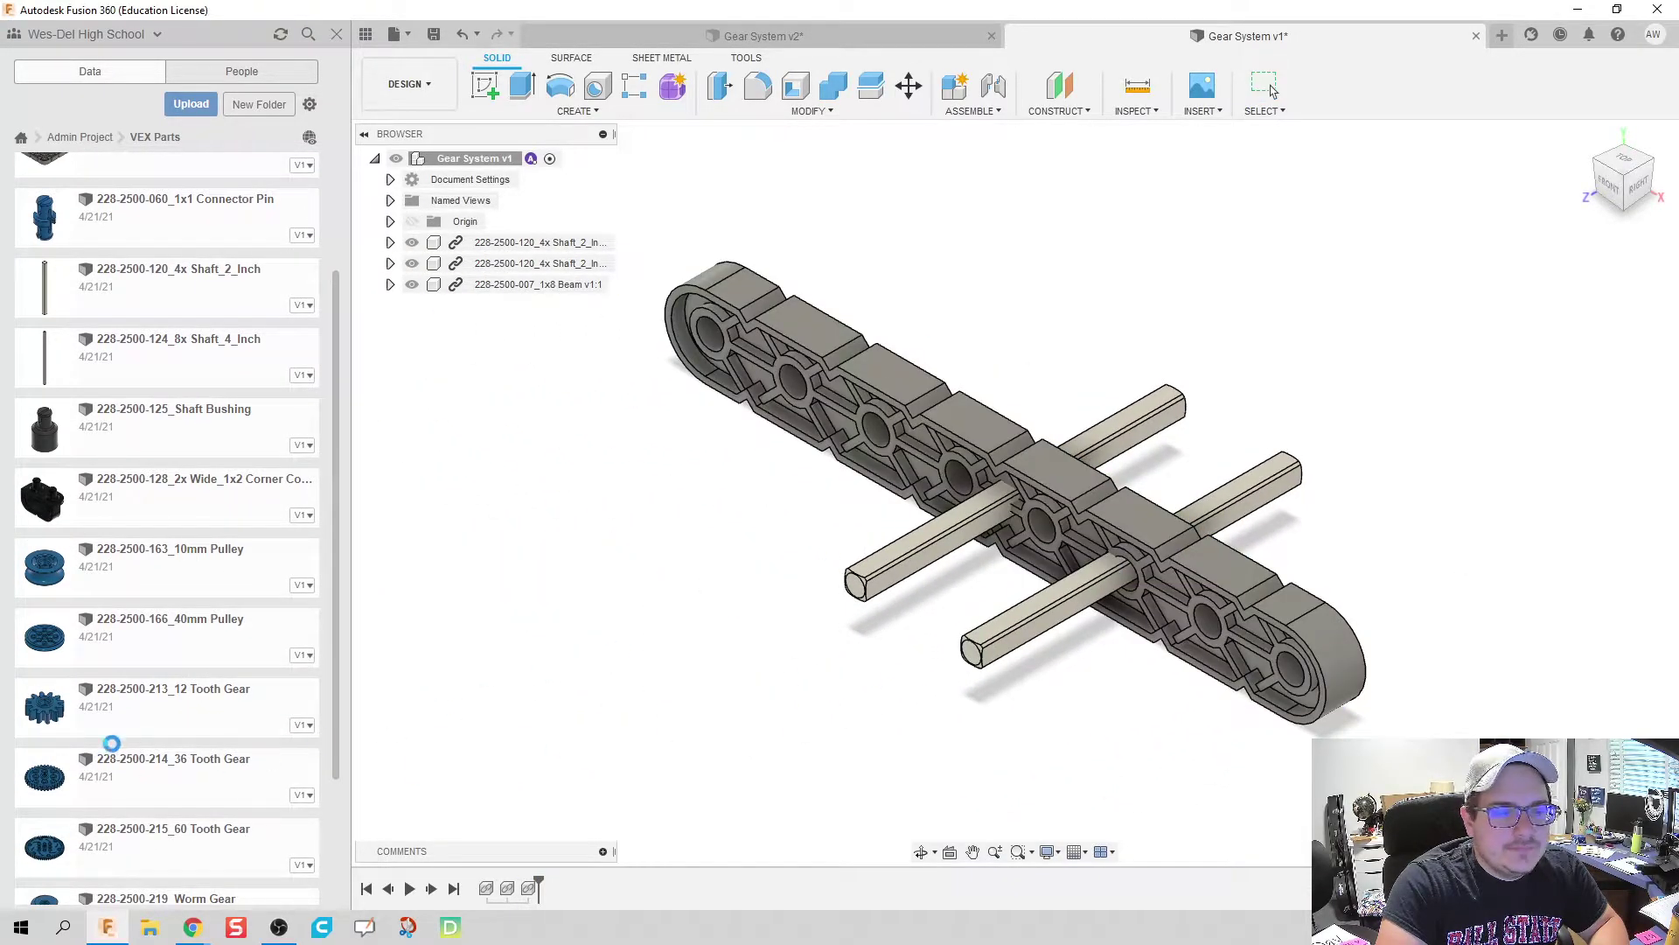
scroll(127, 737, down, 1)
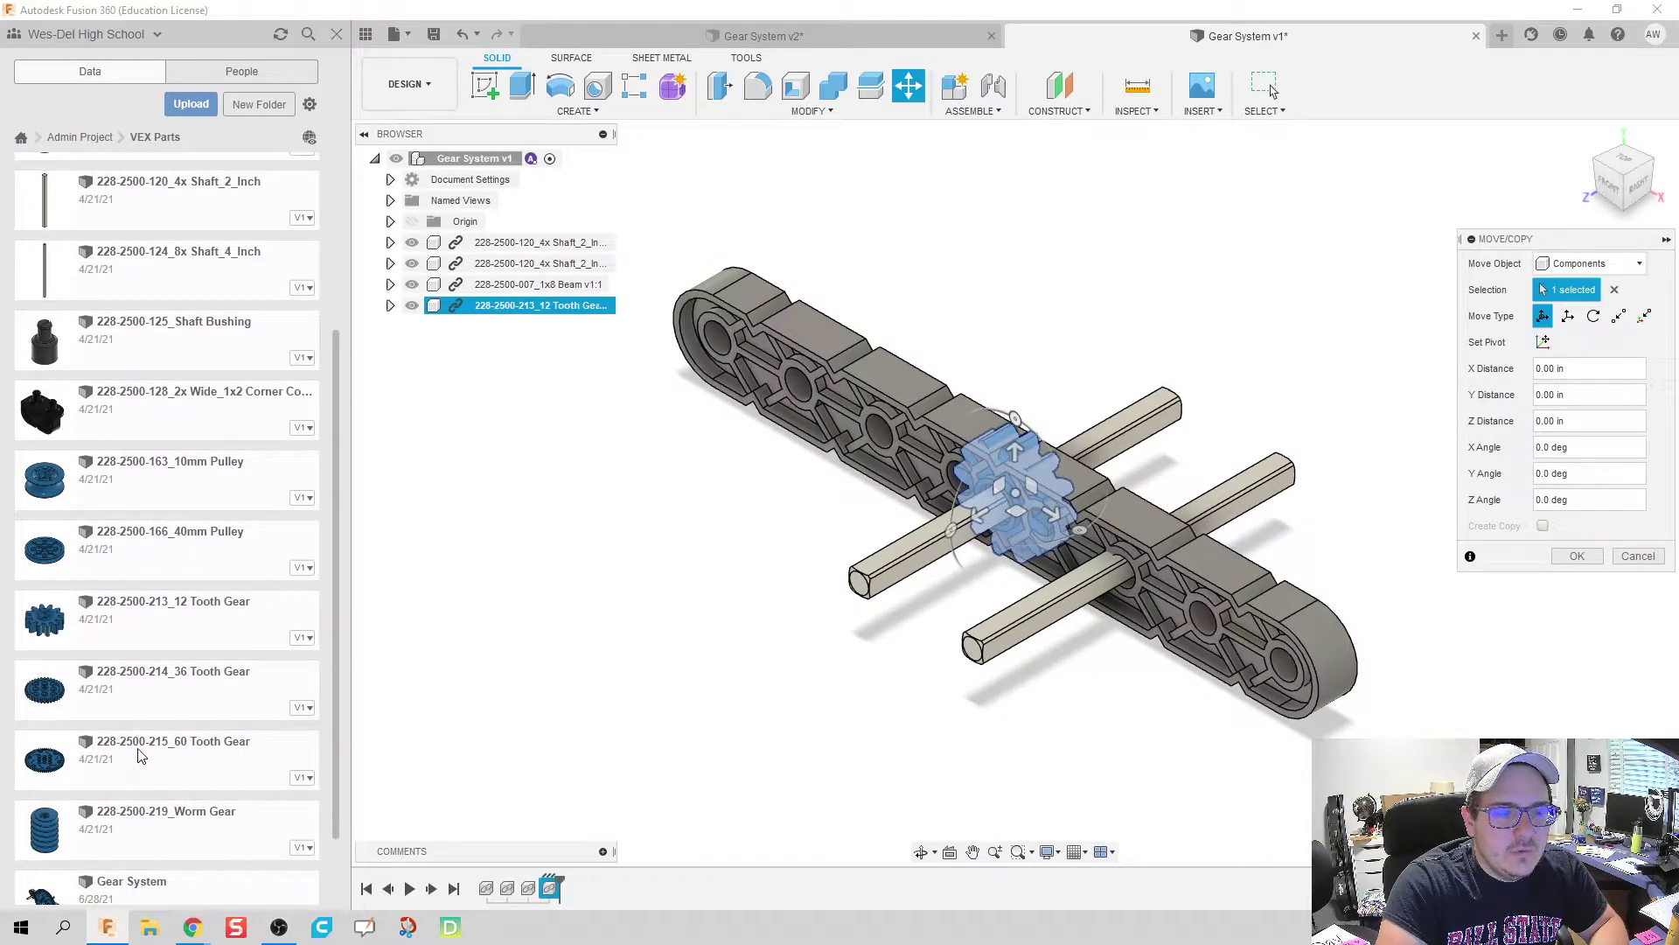
drag(140, 756, 859, 630)
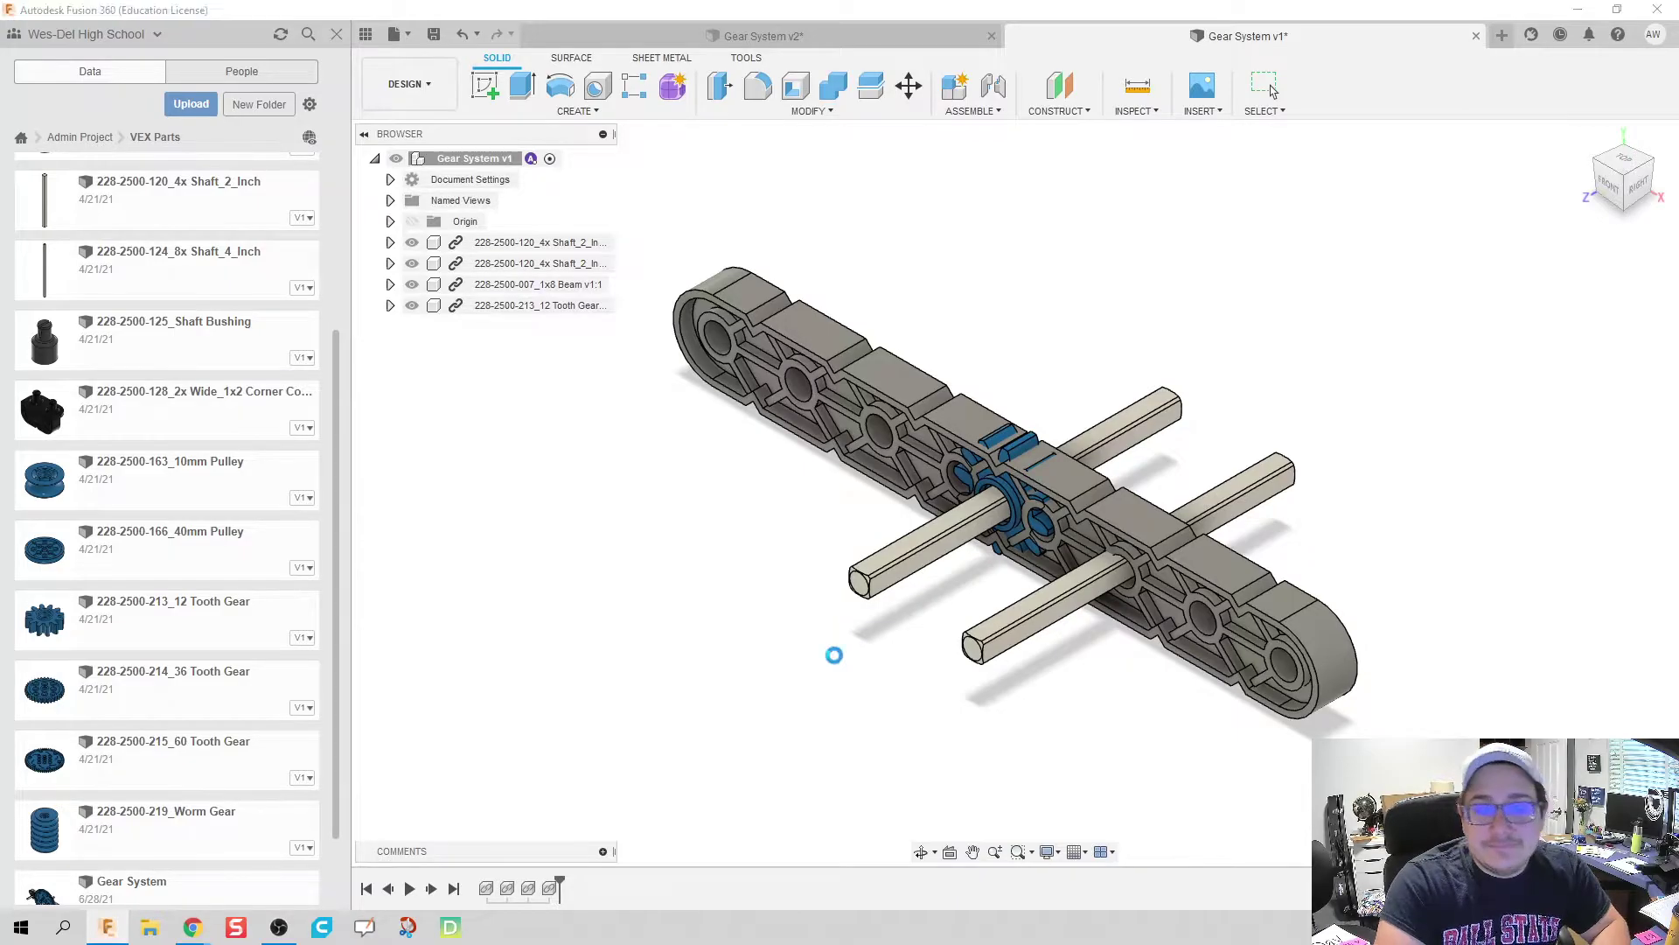
scroll(800, 597, down, 3)
middle_drag(800, 596, 595, 689)
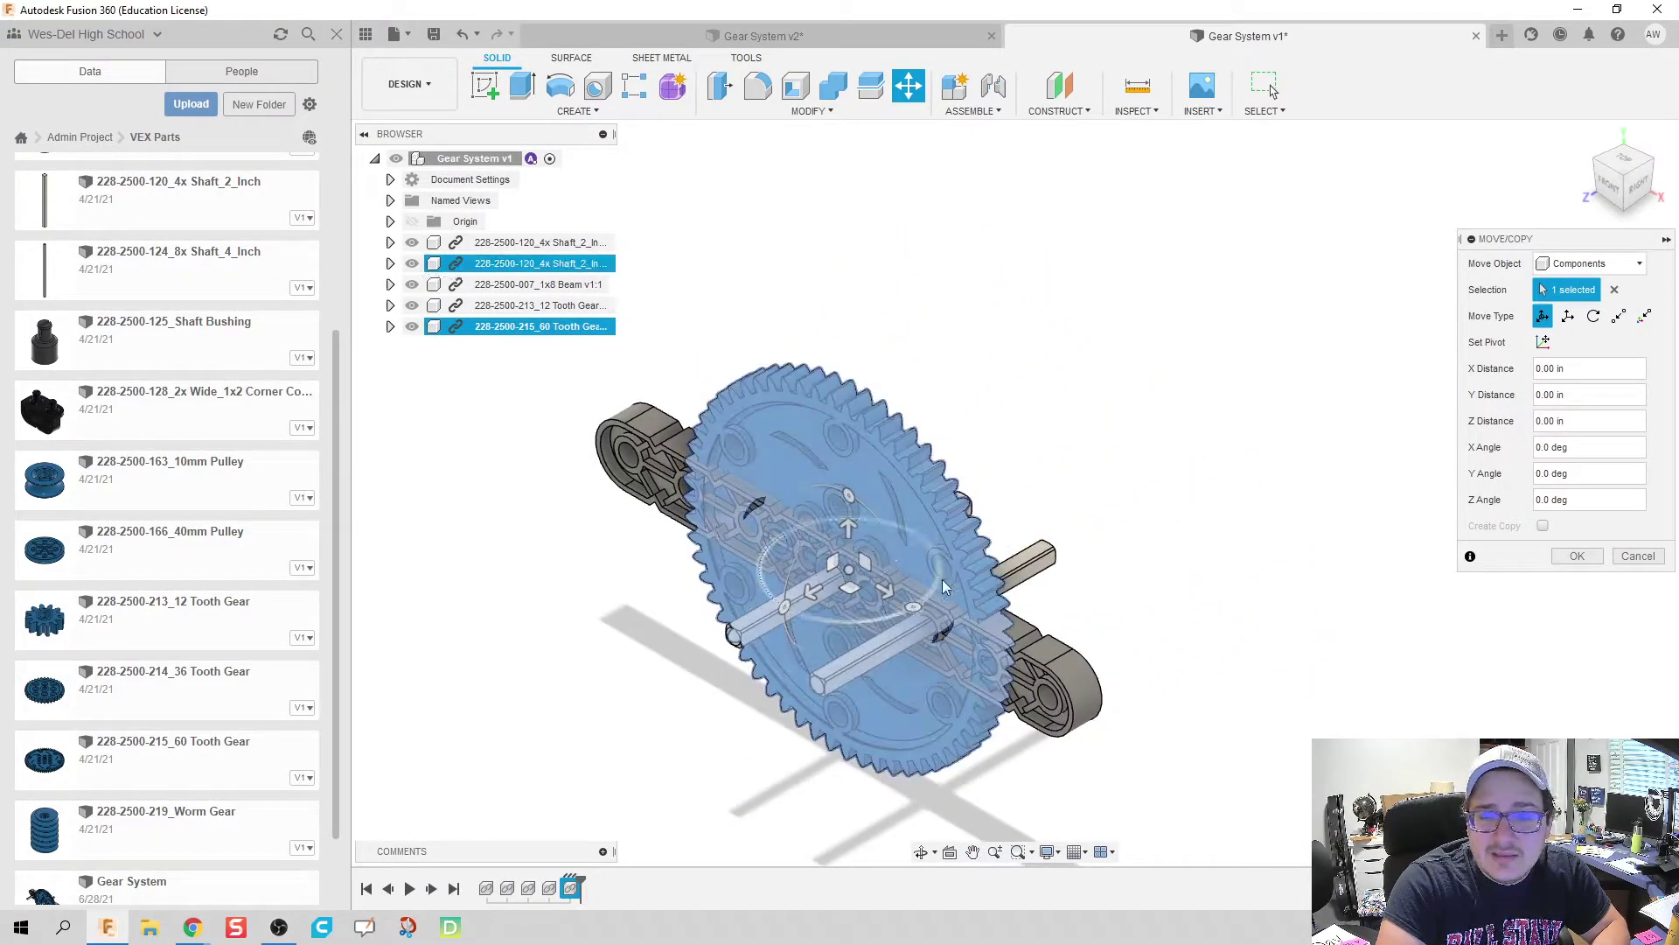
middle_drag(947, 570, 1012, 573)
drag(1013, 569, 1214, 477)
key(Escape)
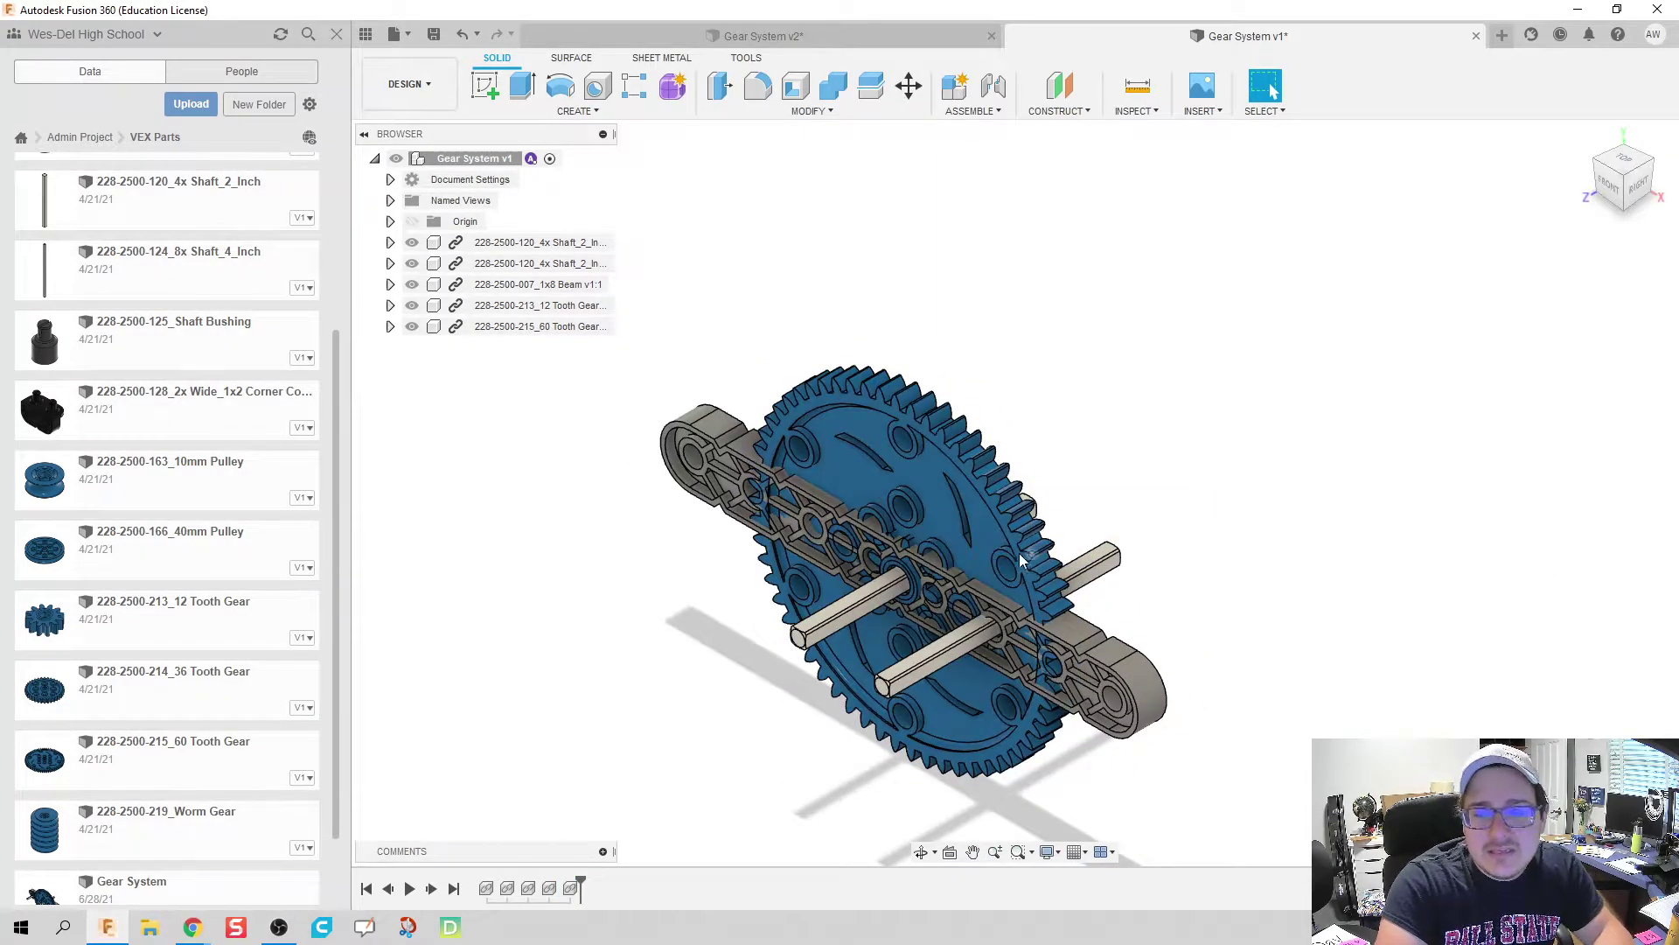
Pull both gears and both shafts away from the beam so nothing overlaps
drag(1020, 553, 1400, 473)
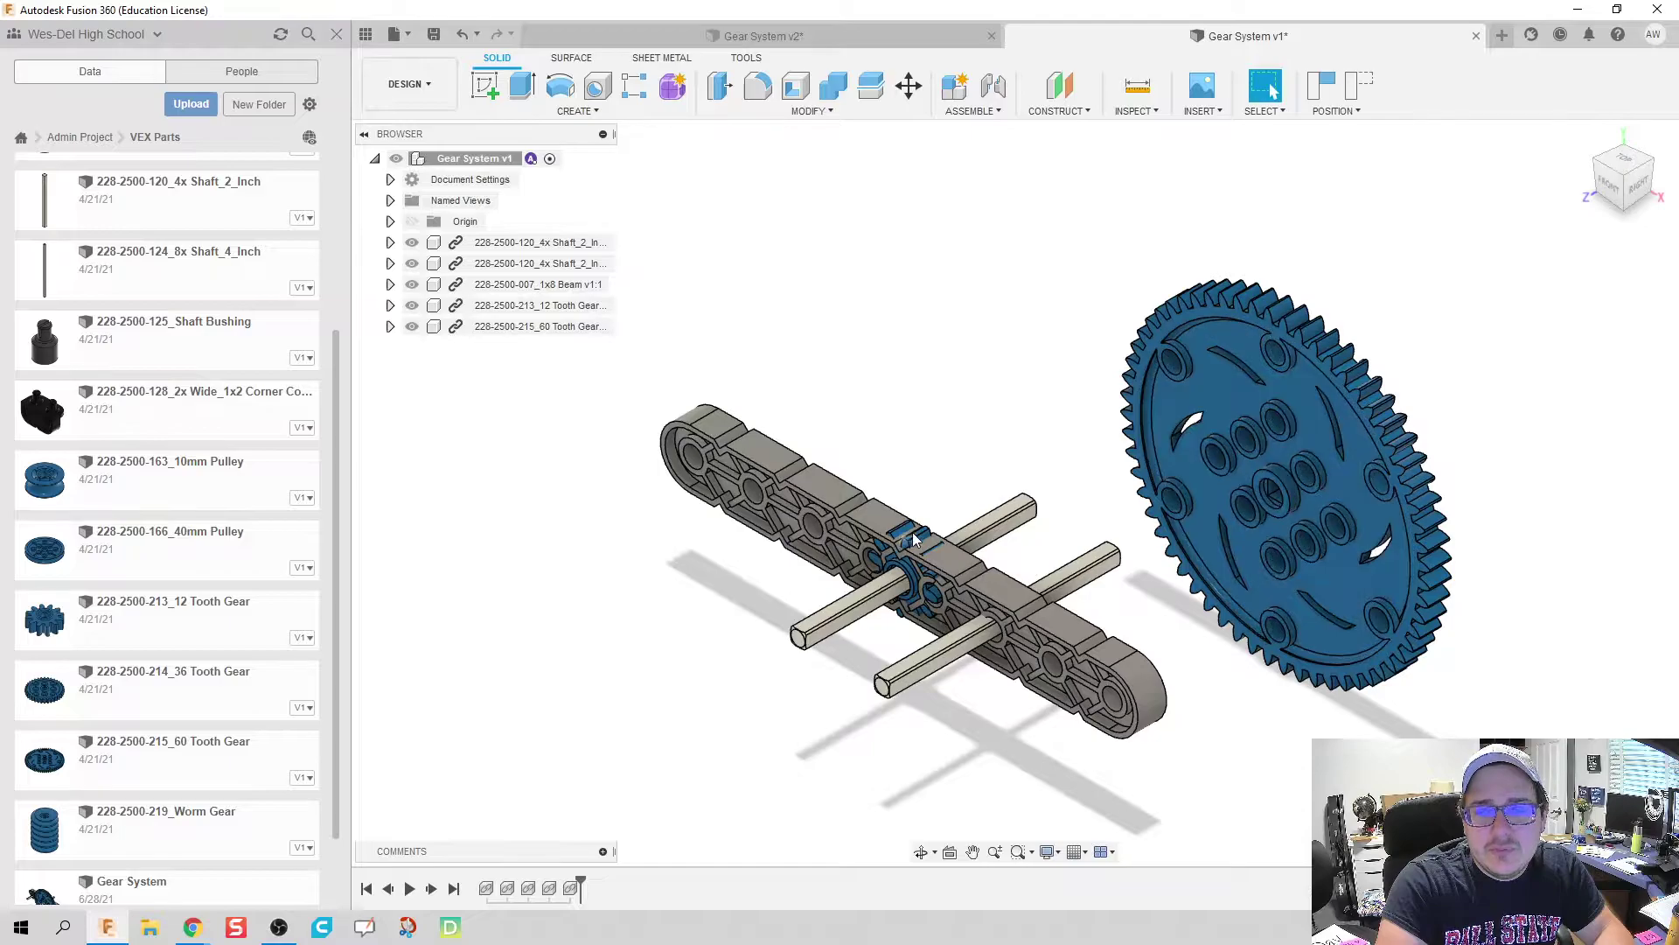
drag(911, 537, 952, 325)
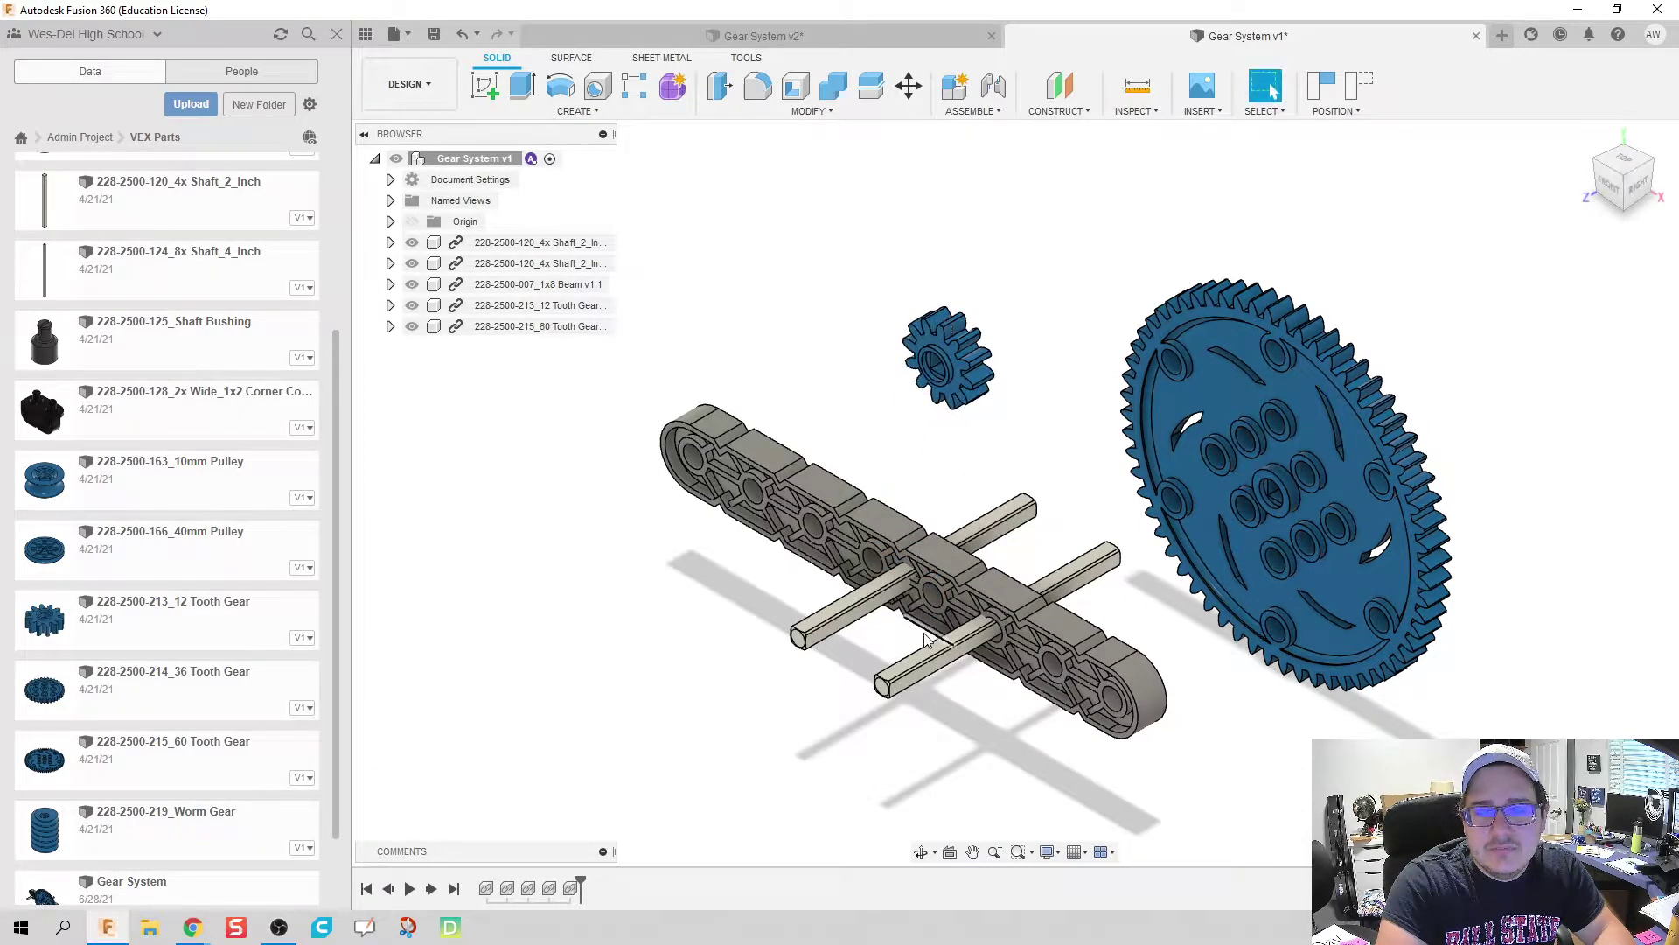
drag(883, 612, 536, 669)
drag(901, 678, 654, 792)
Ground the 1x8 beam in the browser and shift the lower shaft further left
click(338, 33)
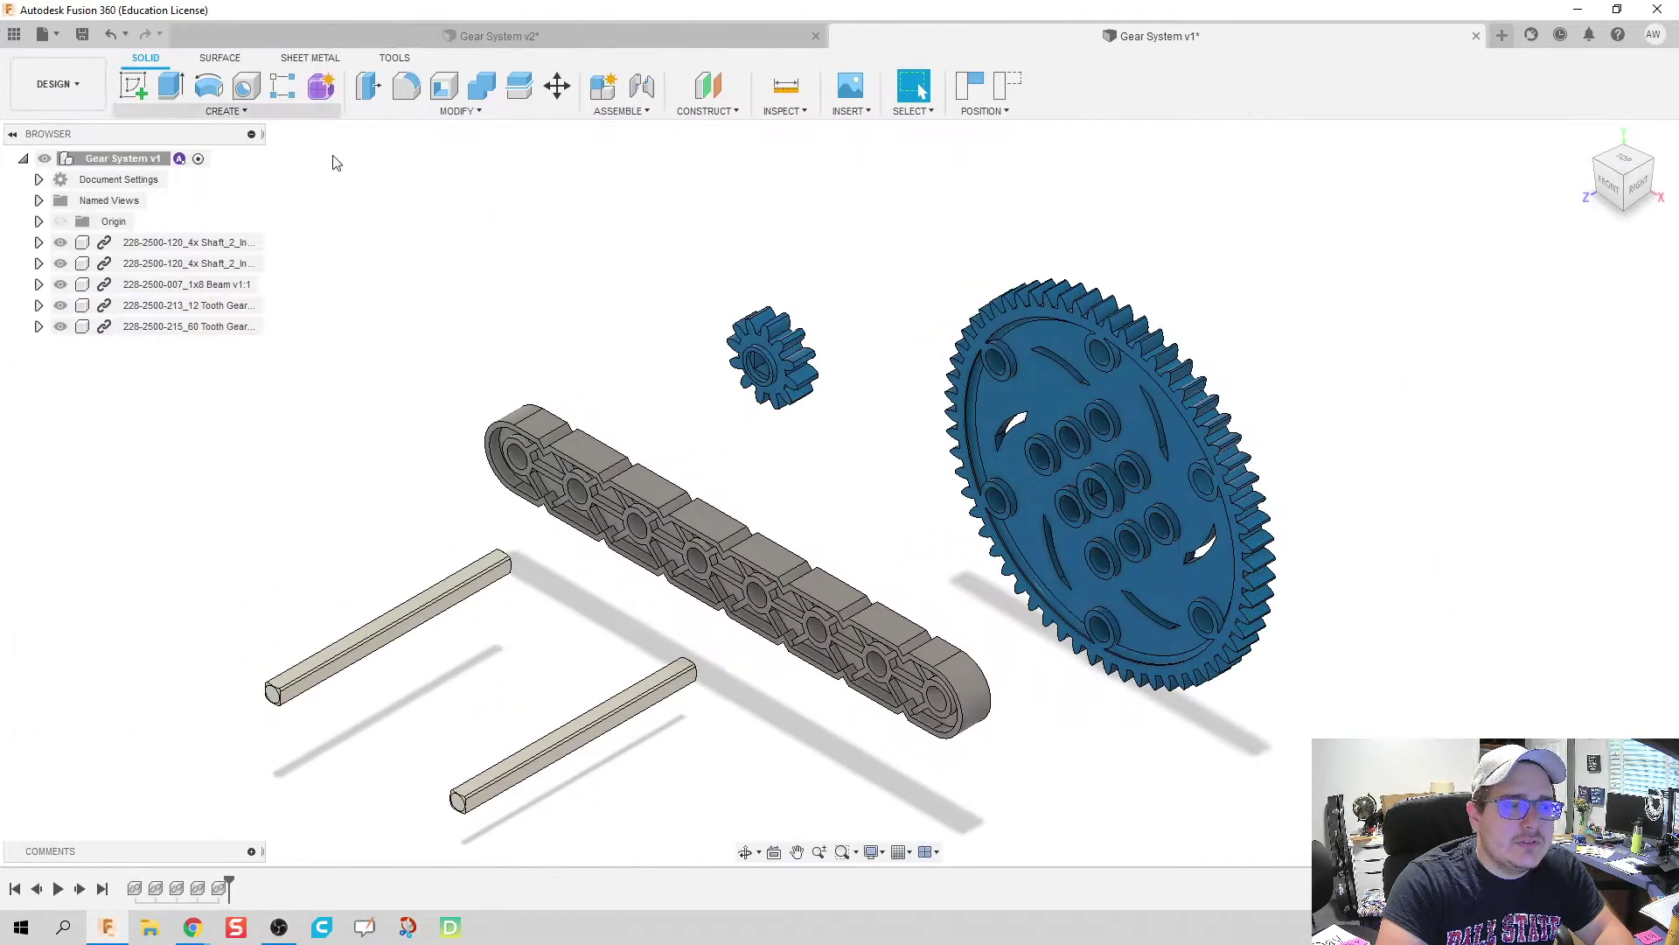
middle_drag(805, 476, 854, 420)
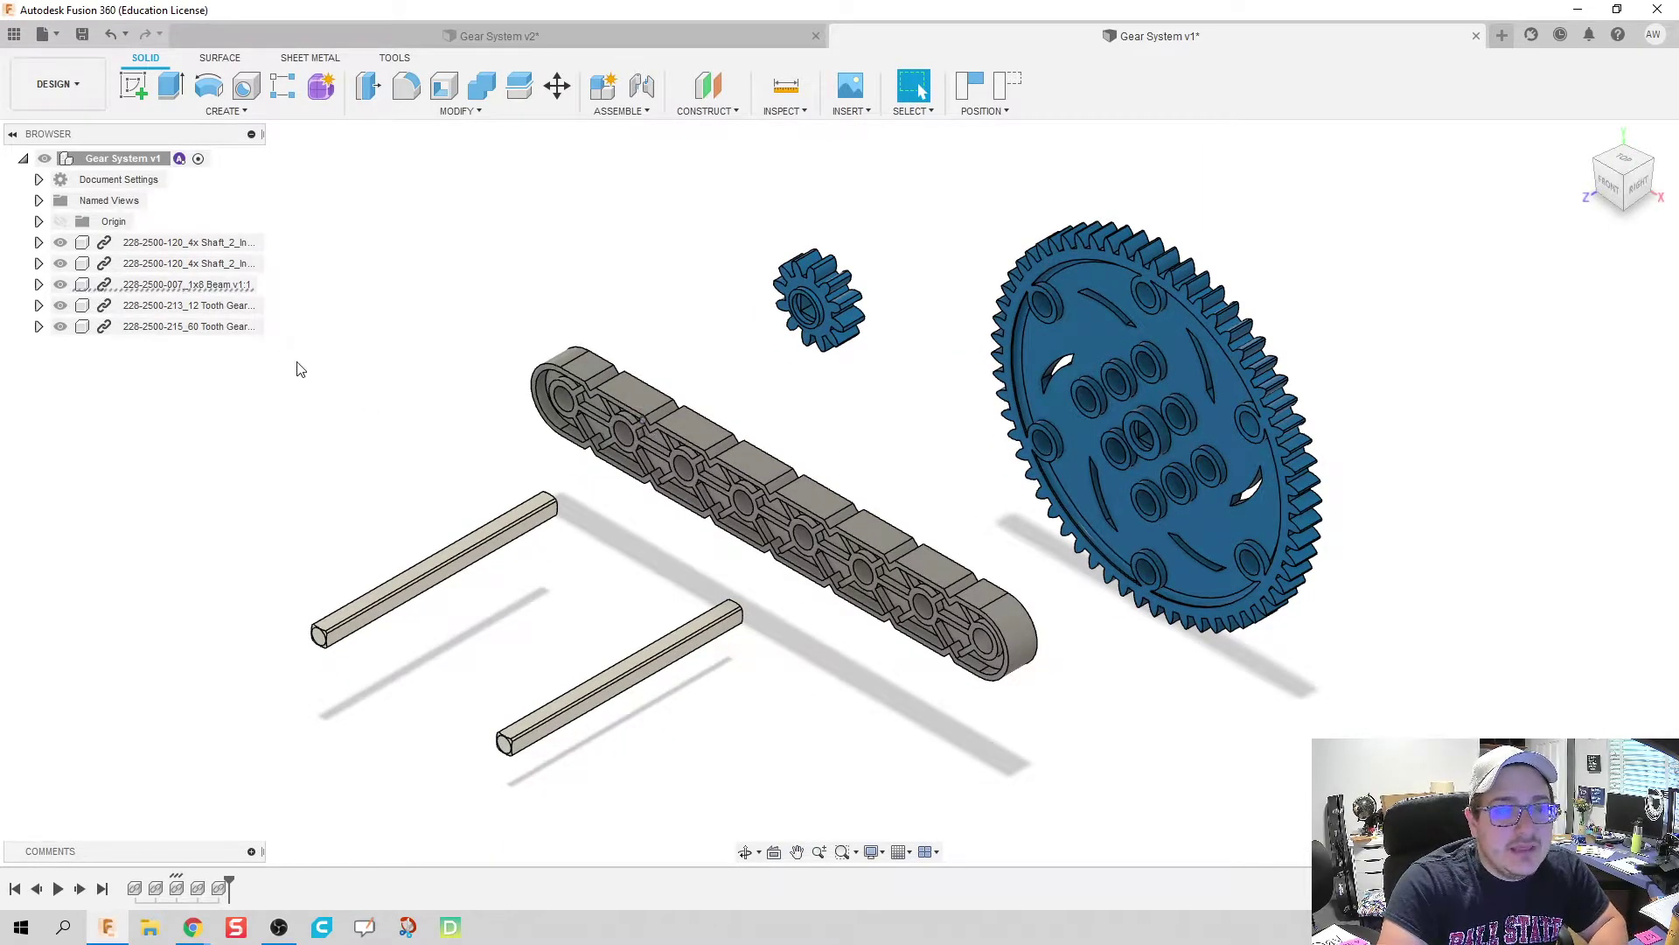
click(148, 287)
right_click(148, 290)
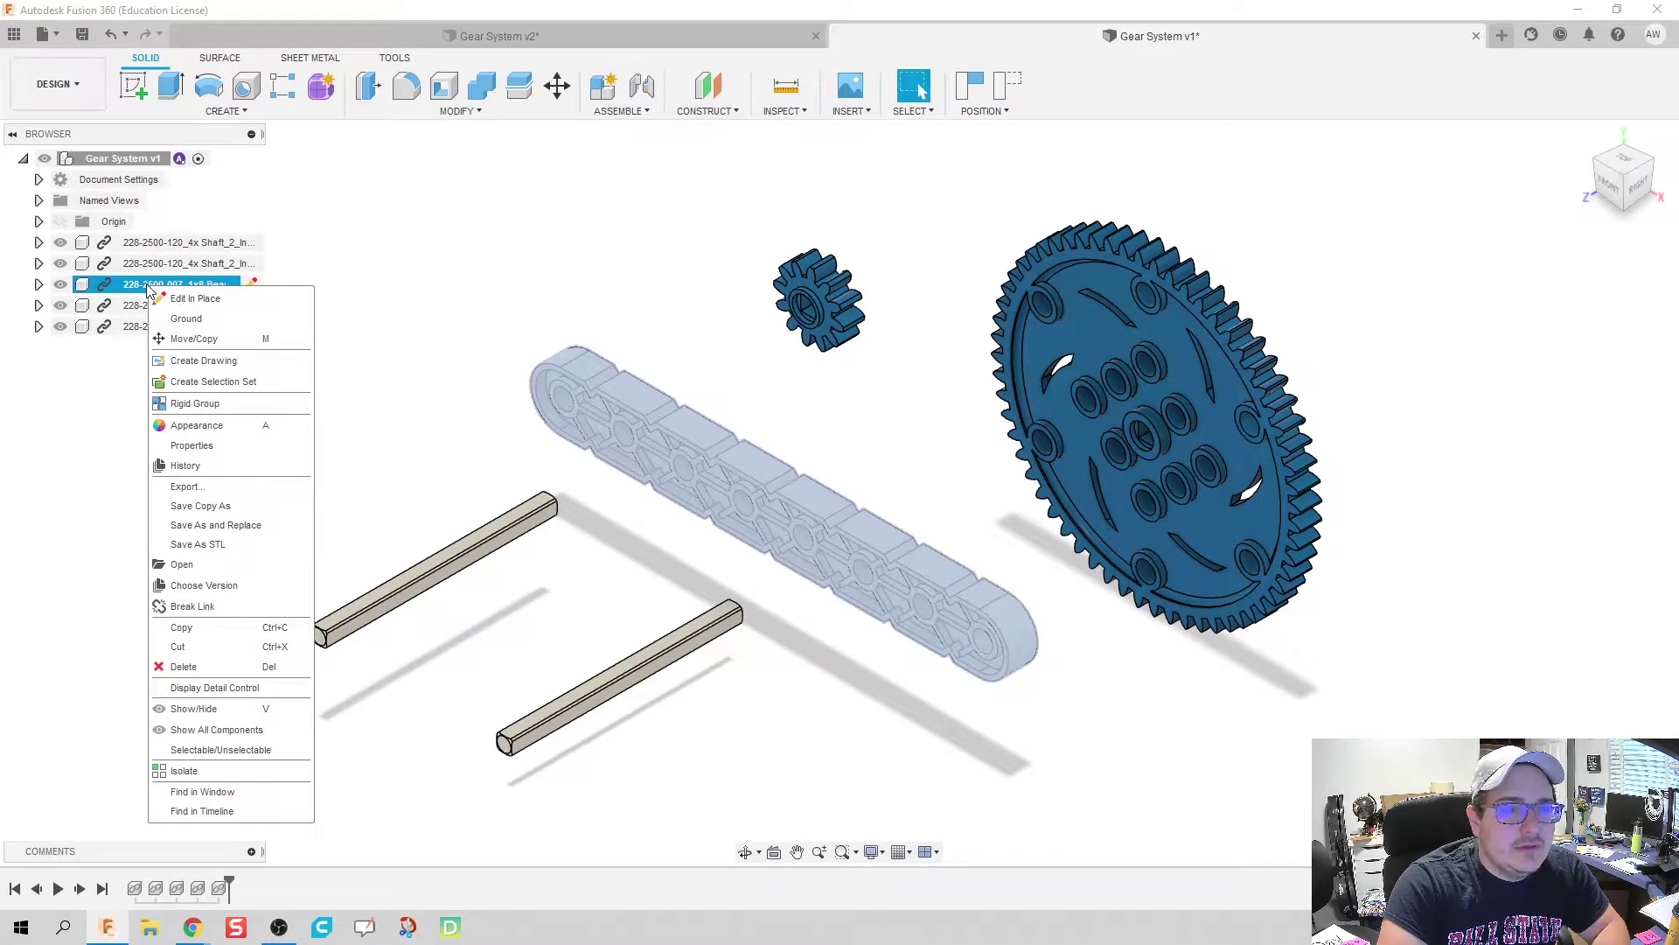
click(189, 319)
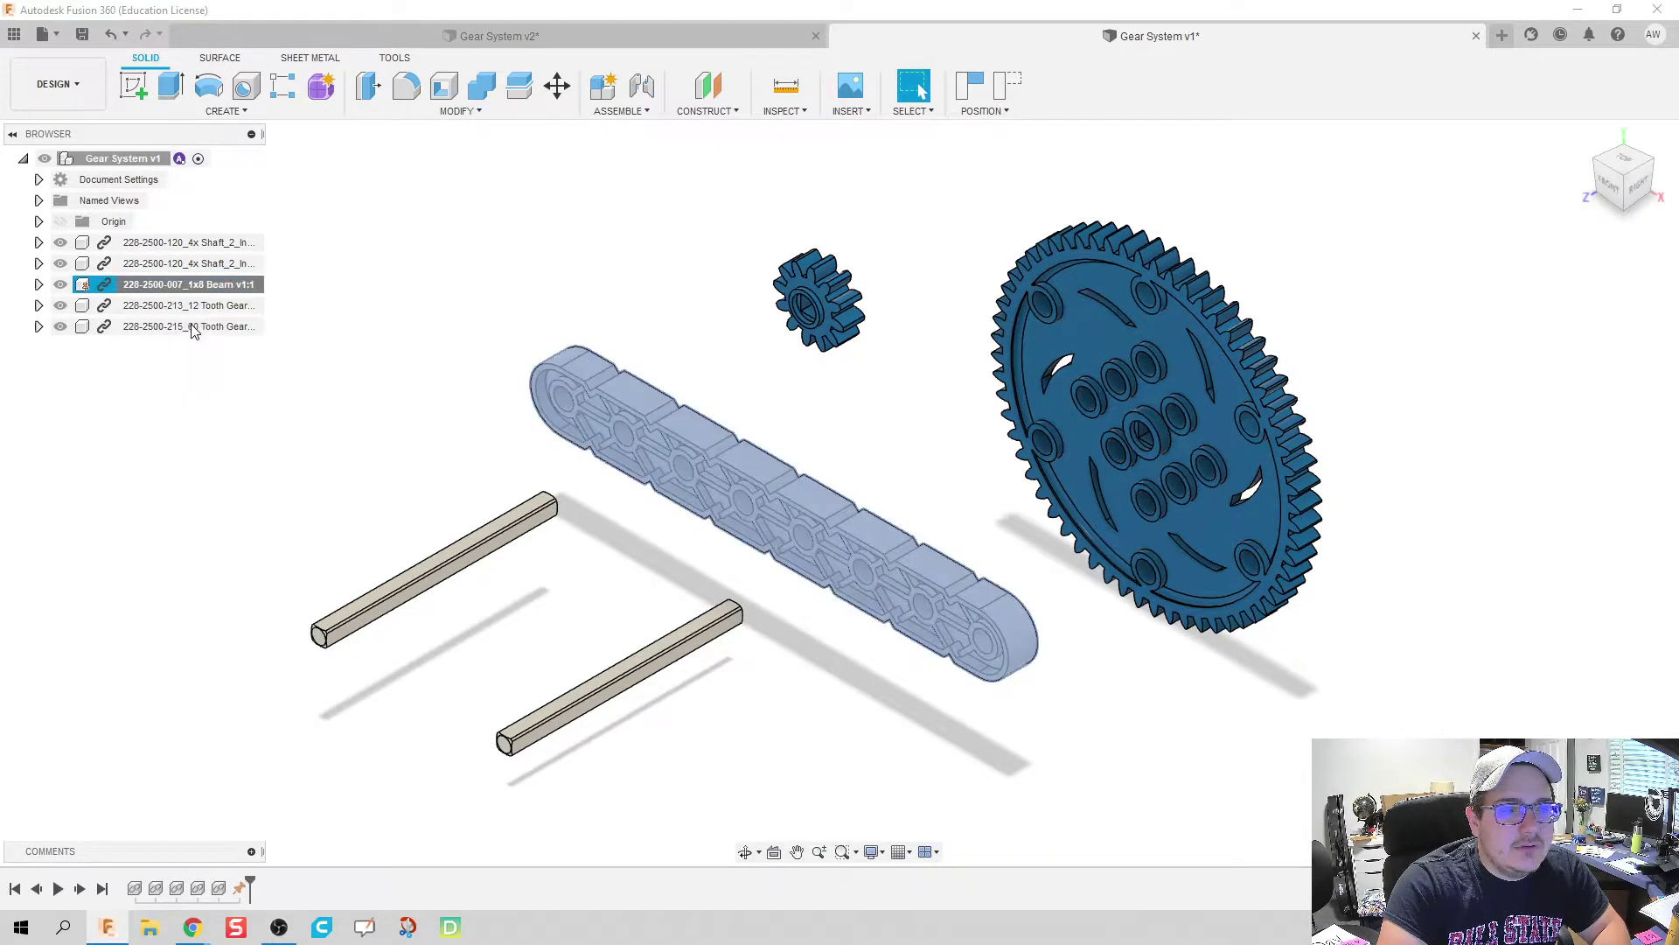
click(697, 564)
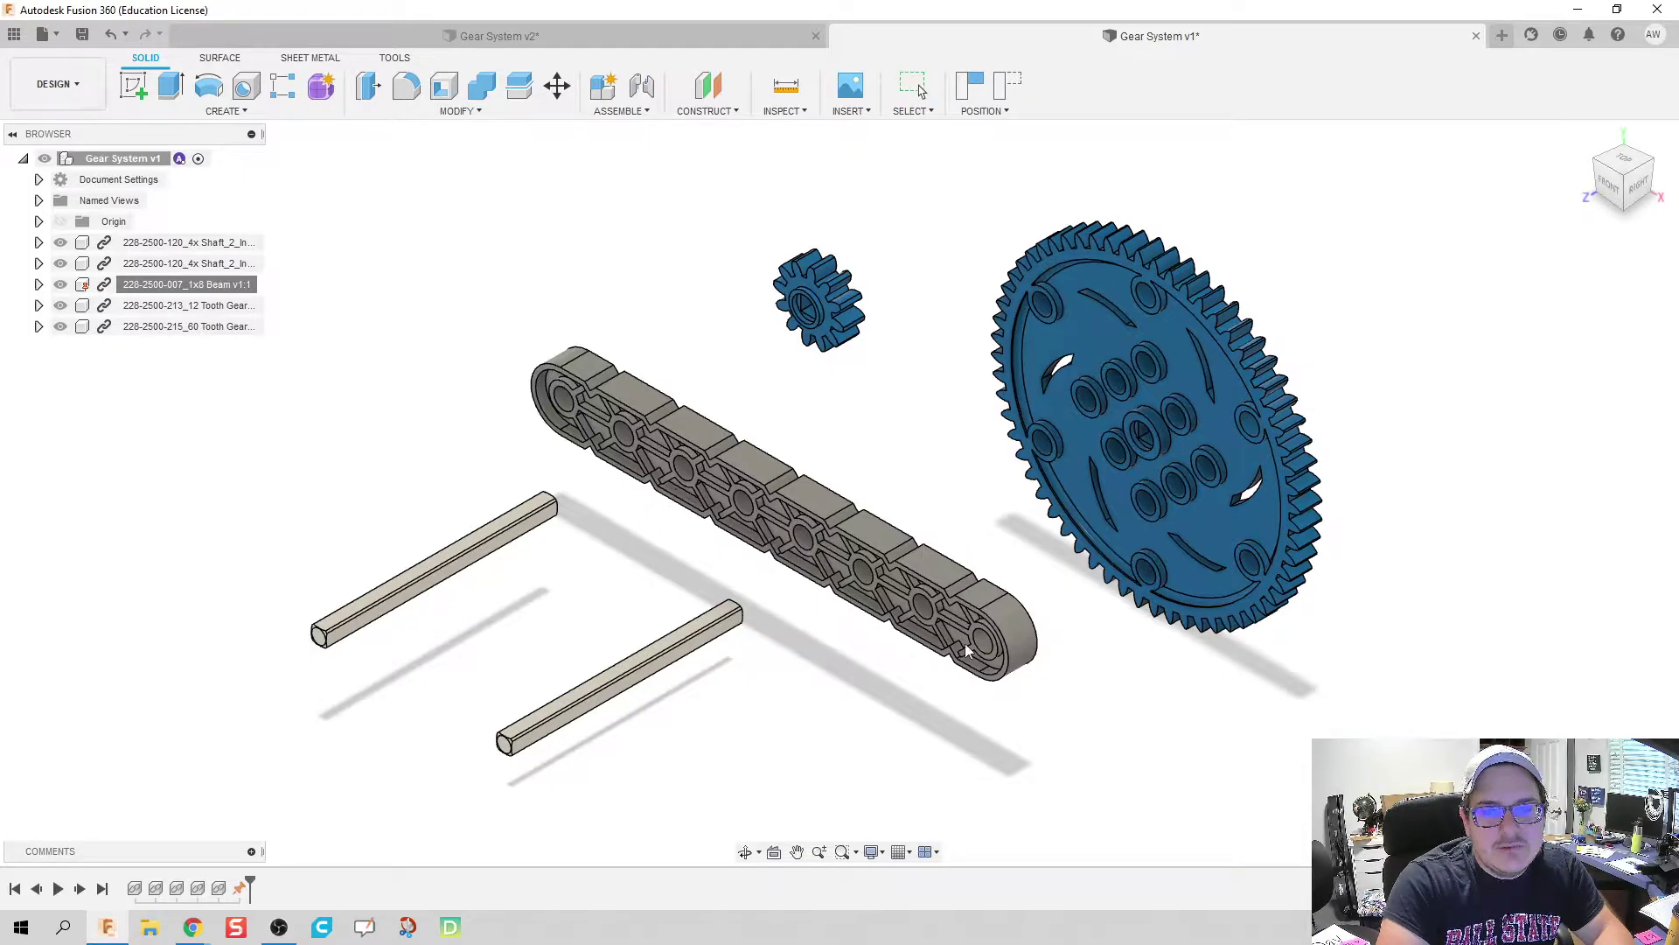
drag(670, 641, 619, 623)
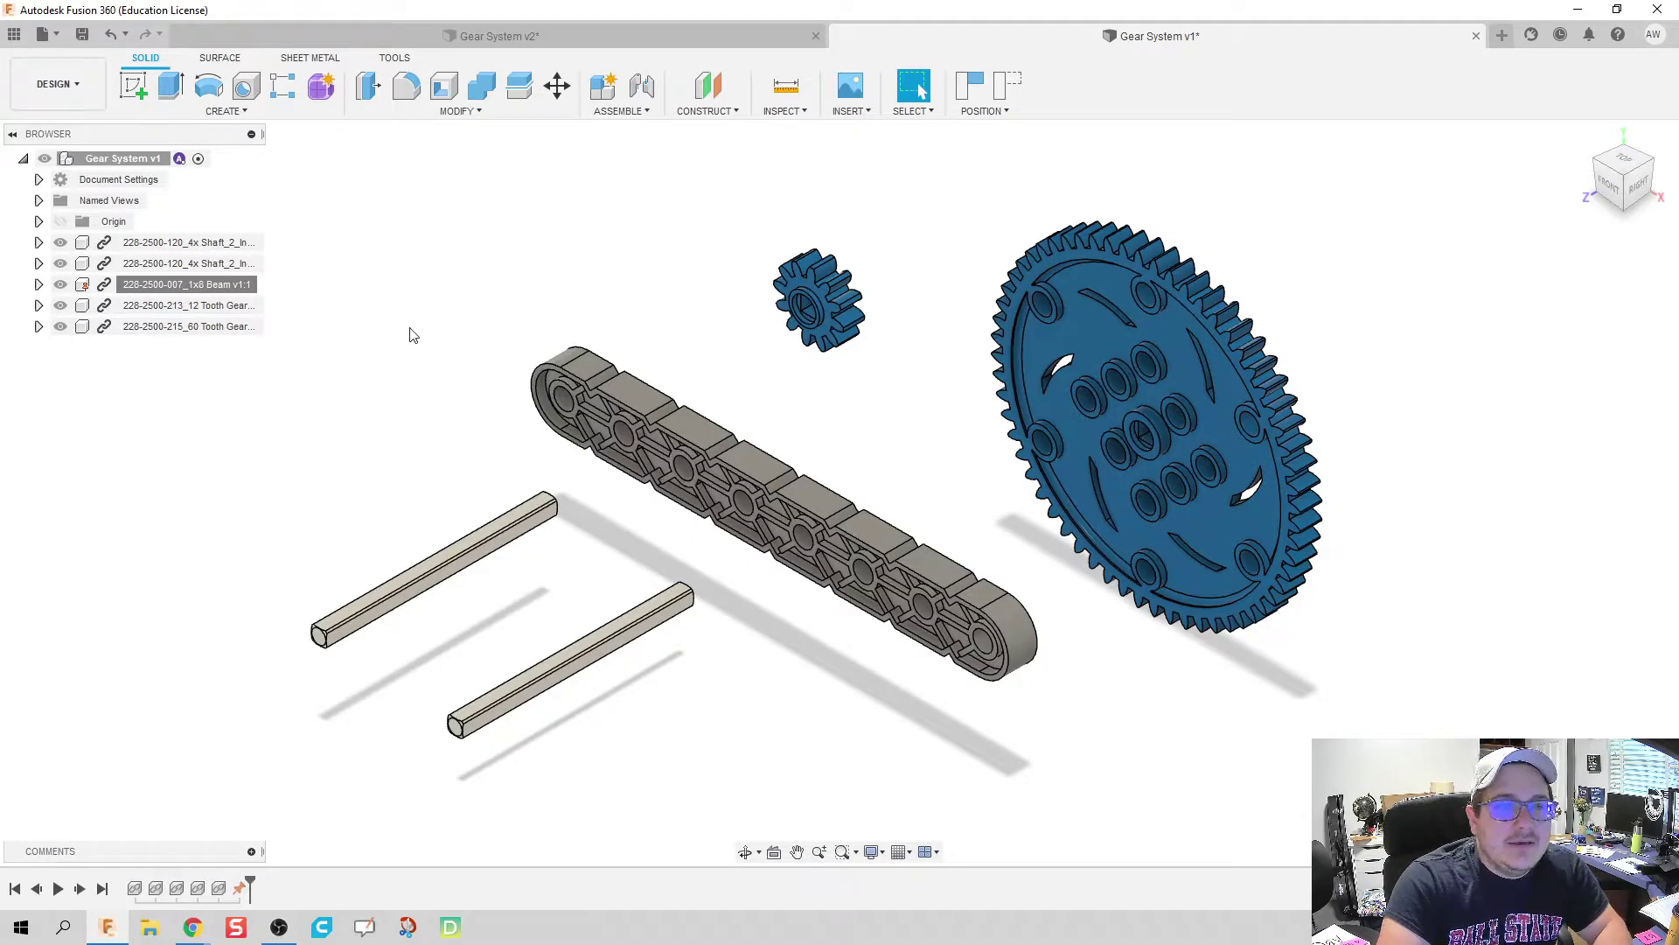
Start a joint from the upper shaft's end to a hole near the beam's end
click(642, 85)
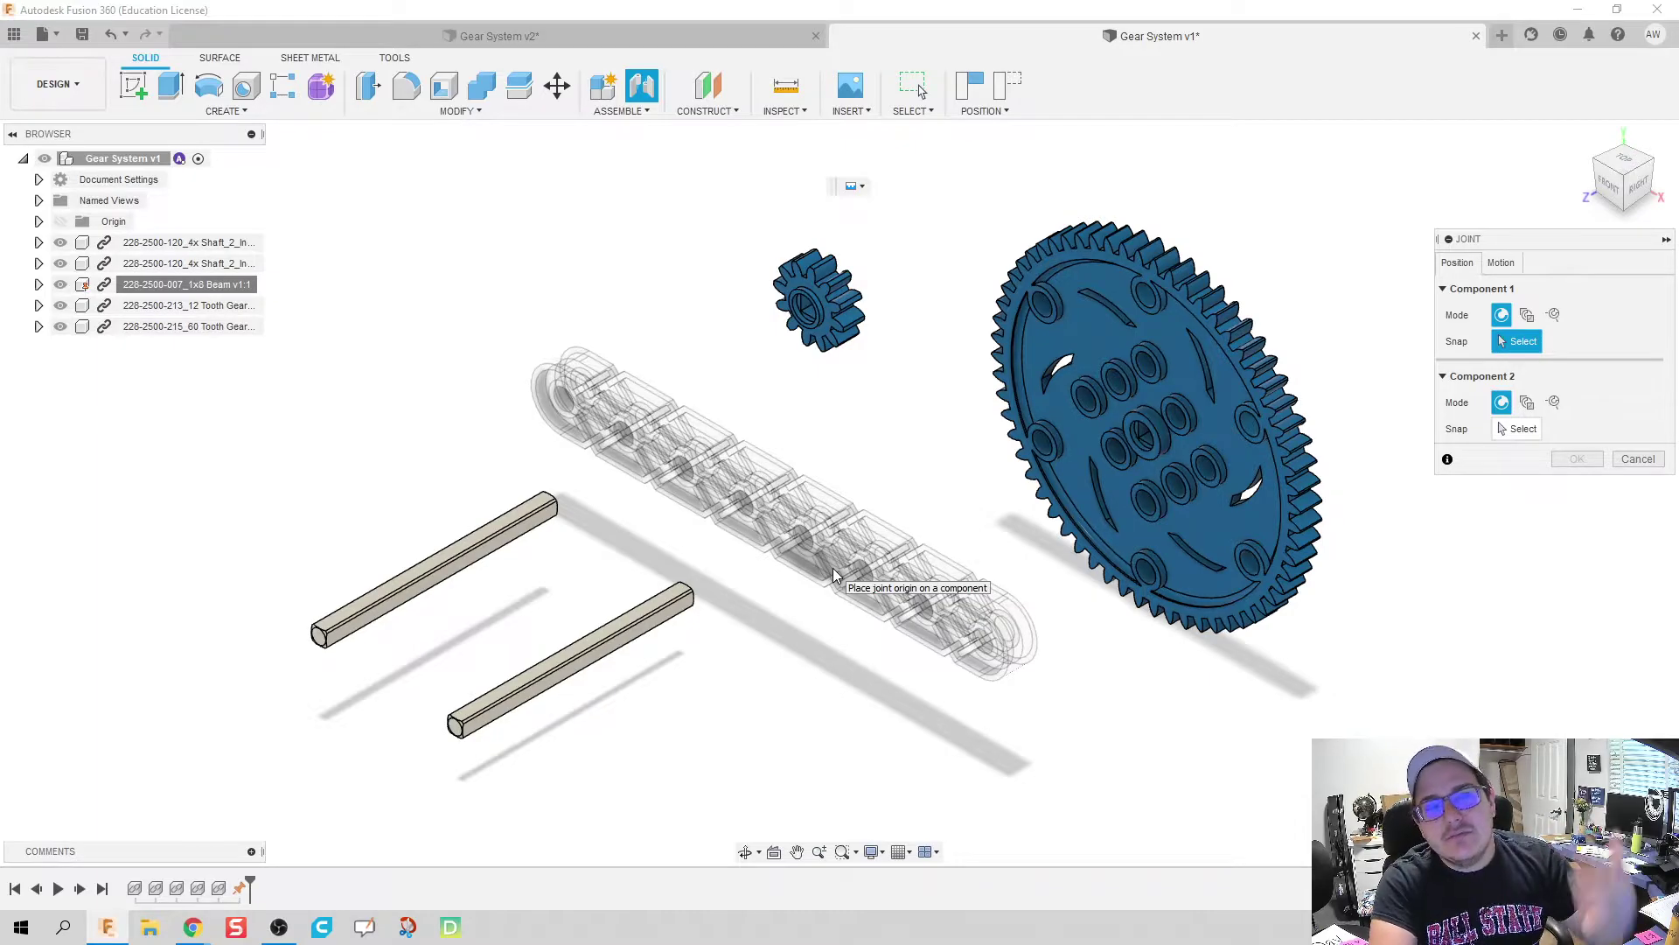
scroll(405, 510, down, 2)
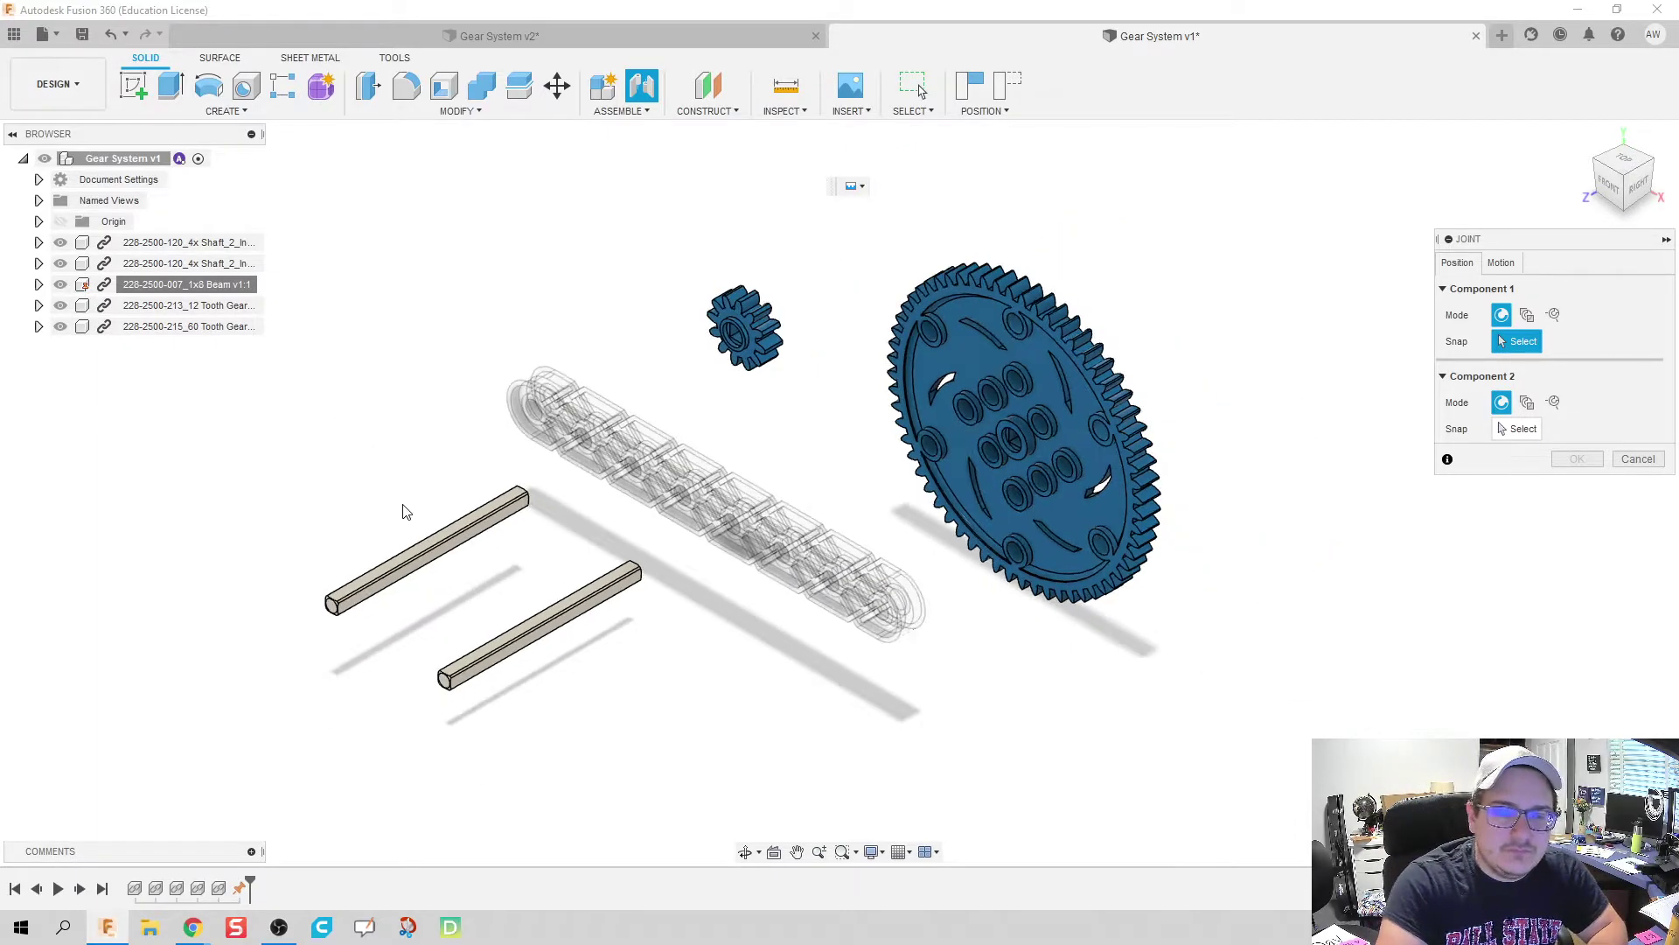
scroll(356, 582, up, 3)
scroll(348, 497, up, 1)
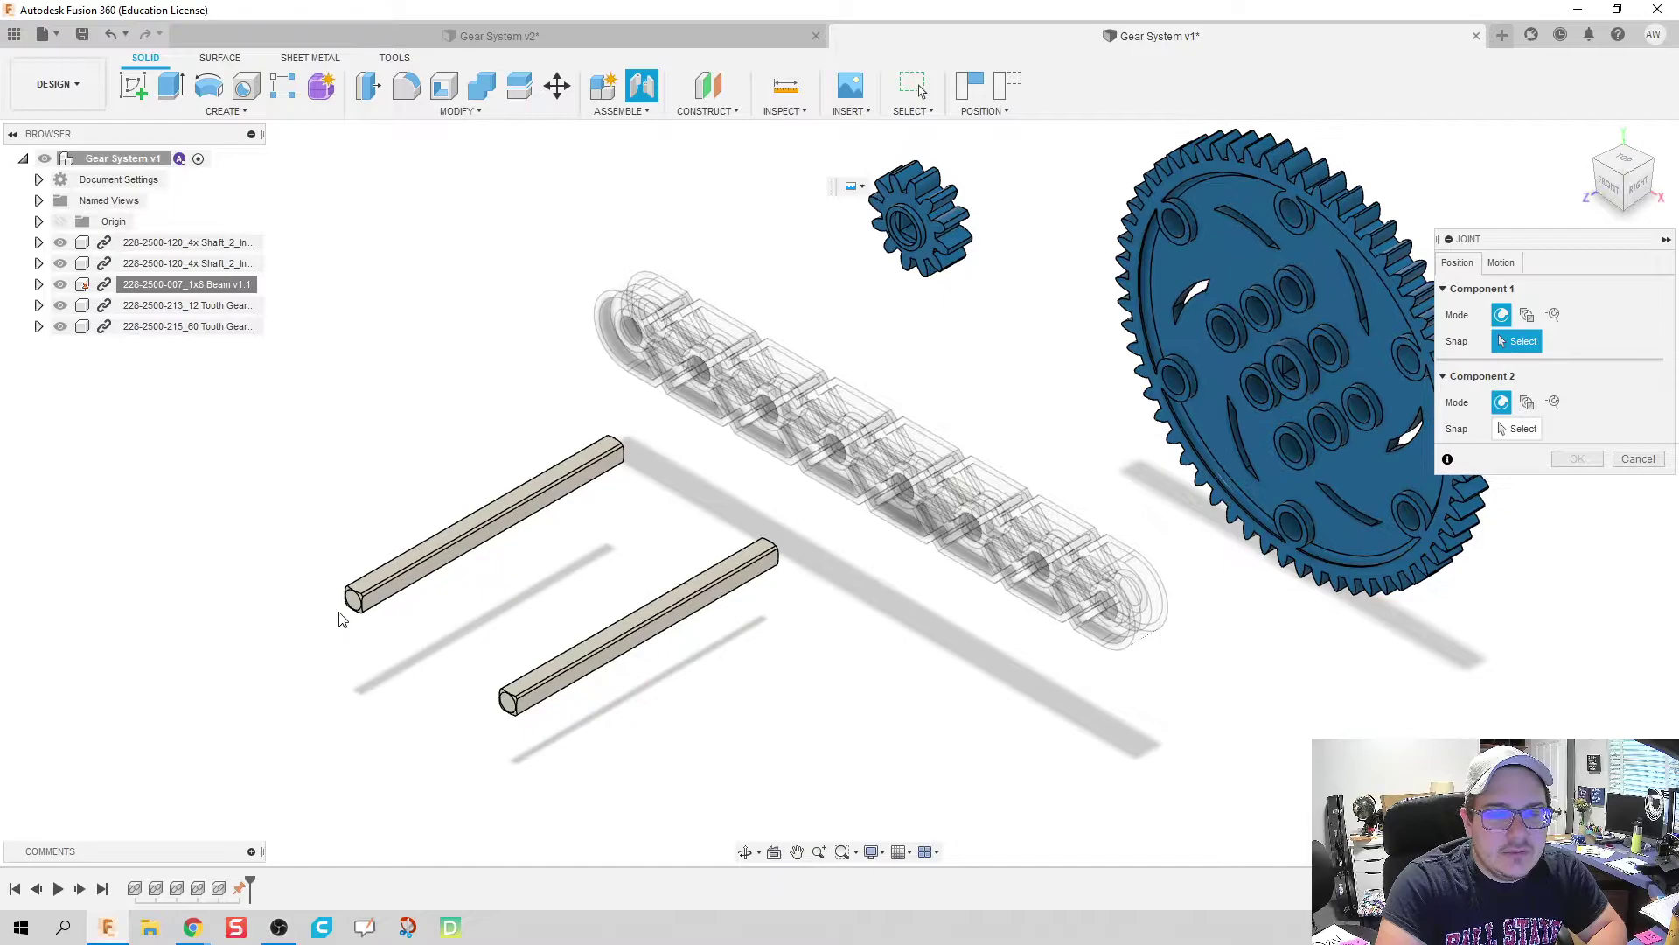
scroll(345, 613, down, 1)
scroll(359, 603, up, 4)
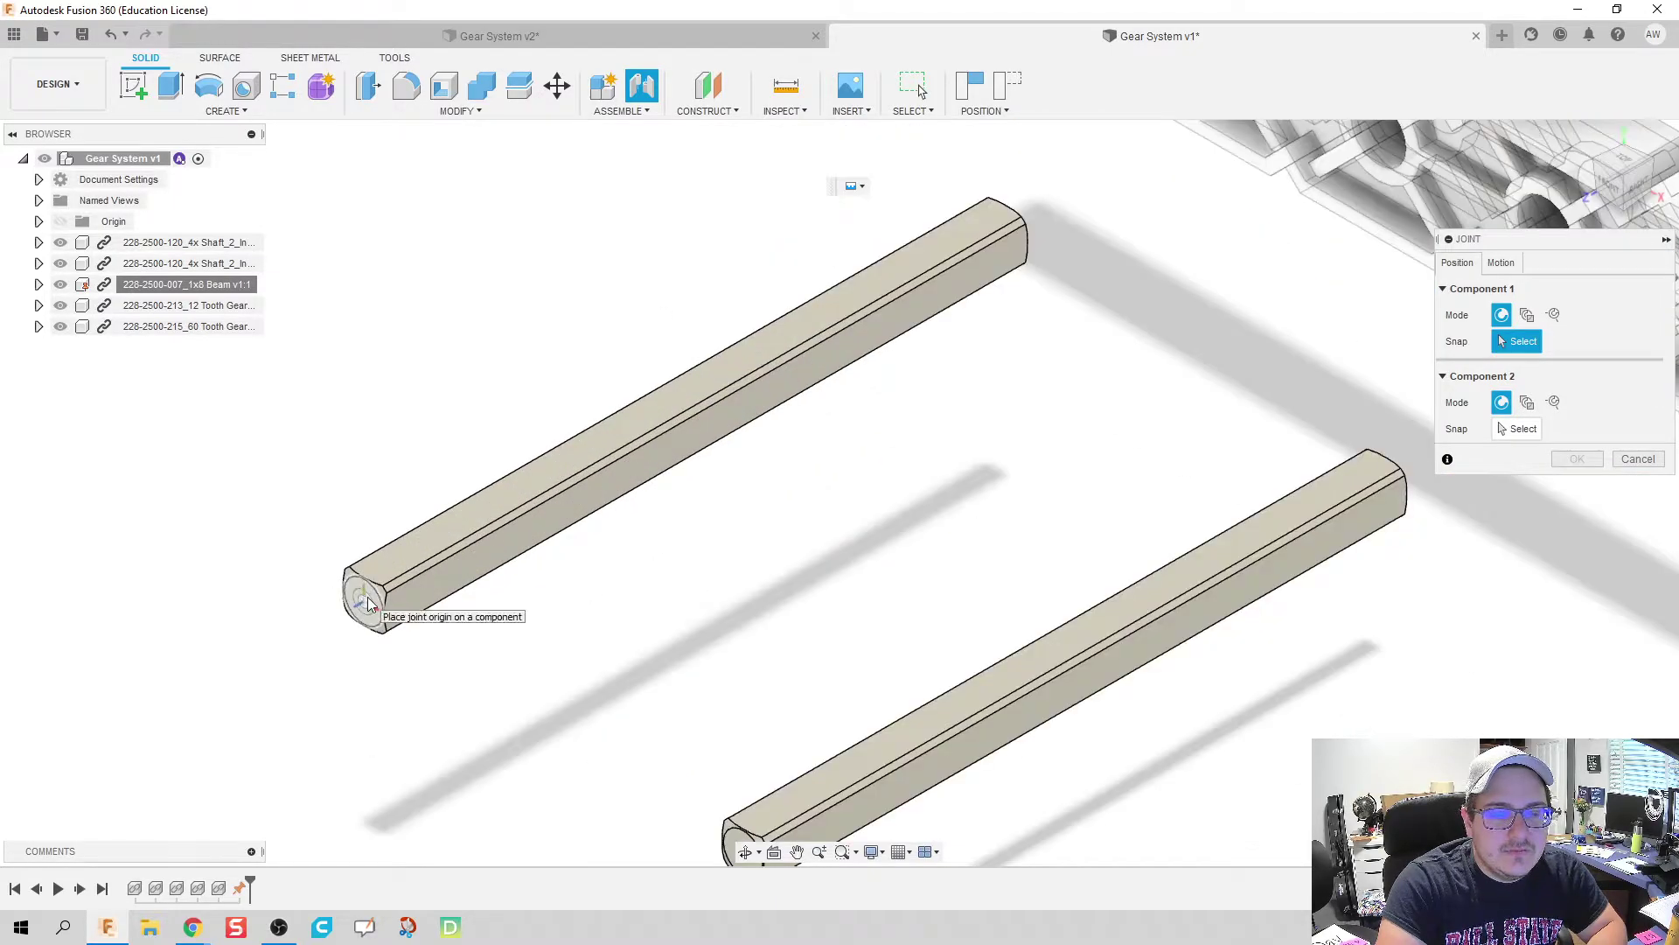
click(365, 600)
scroll(1097, 472, down, 2)
scroll(929, 642, up, 3)
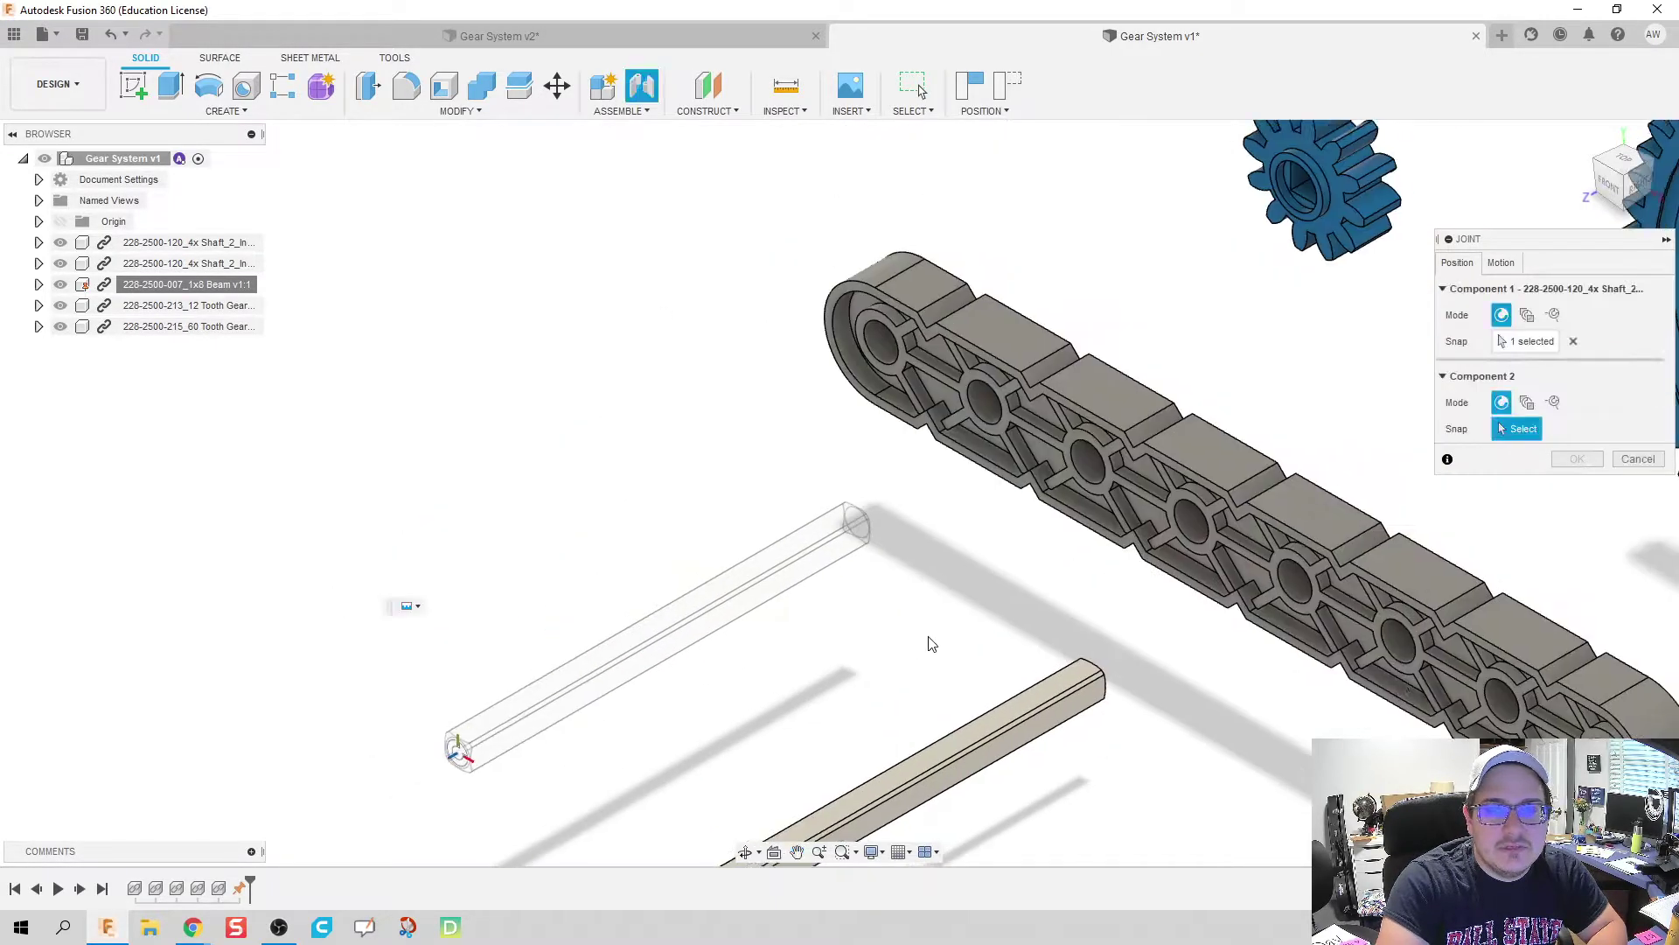
click(986, 408)
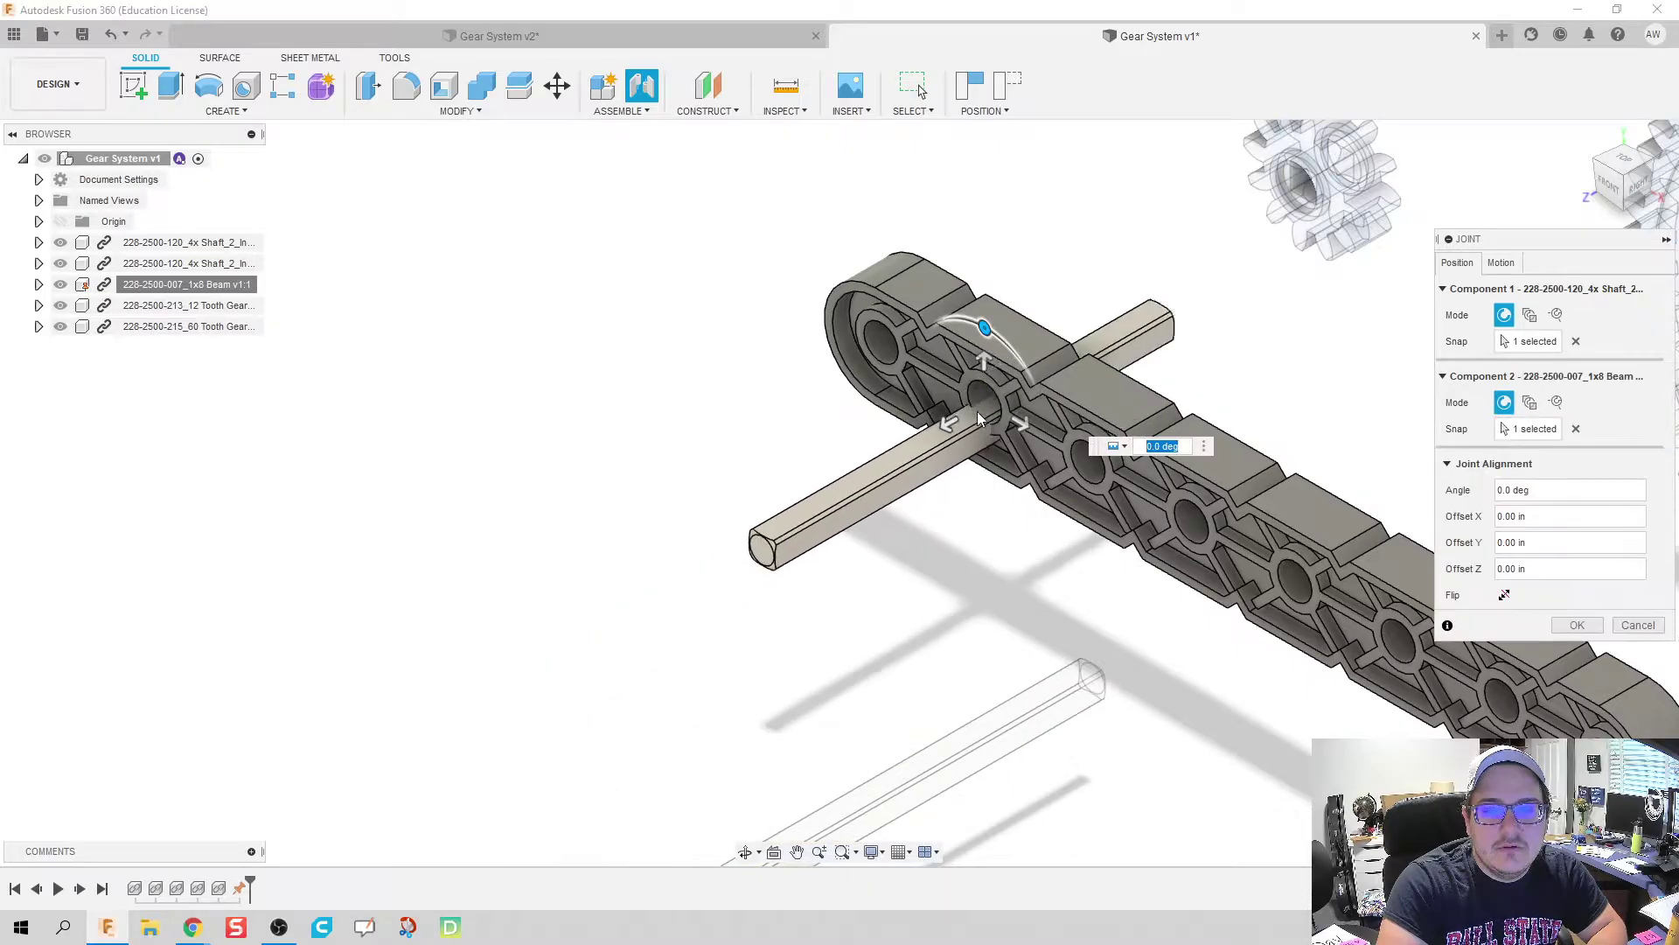
Give the shaft joint a 1.00 in offset with Revolute motion and create it
drag(980, 420, 737, 549)
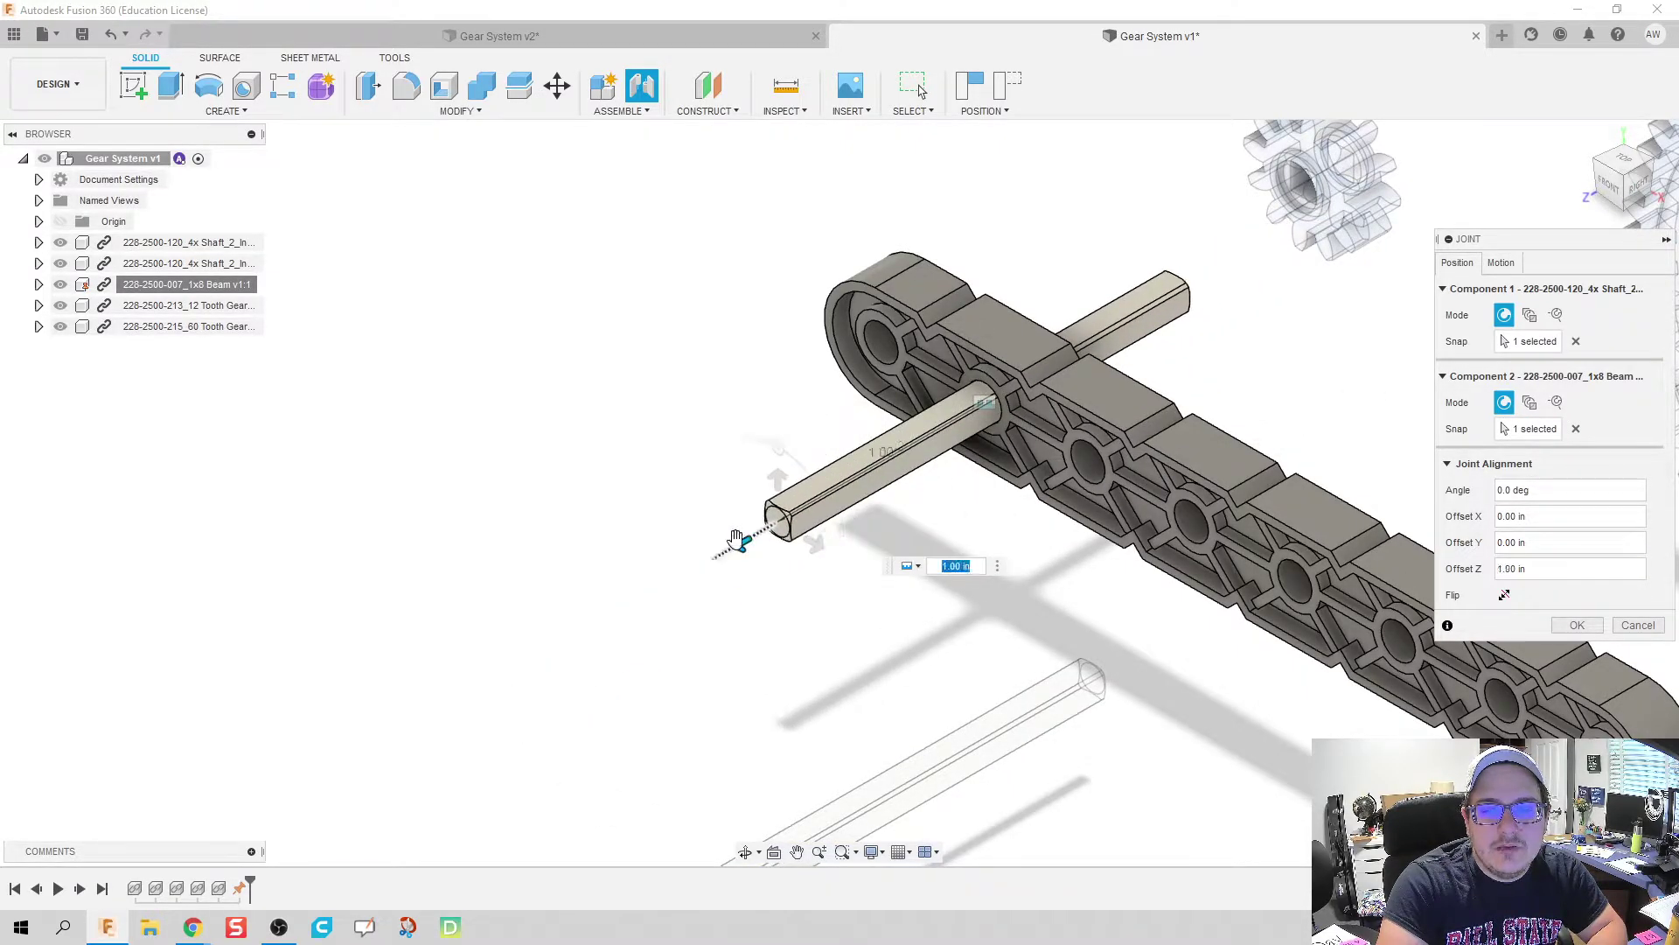
middle_drag(744, 602, 578, 624)
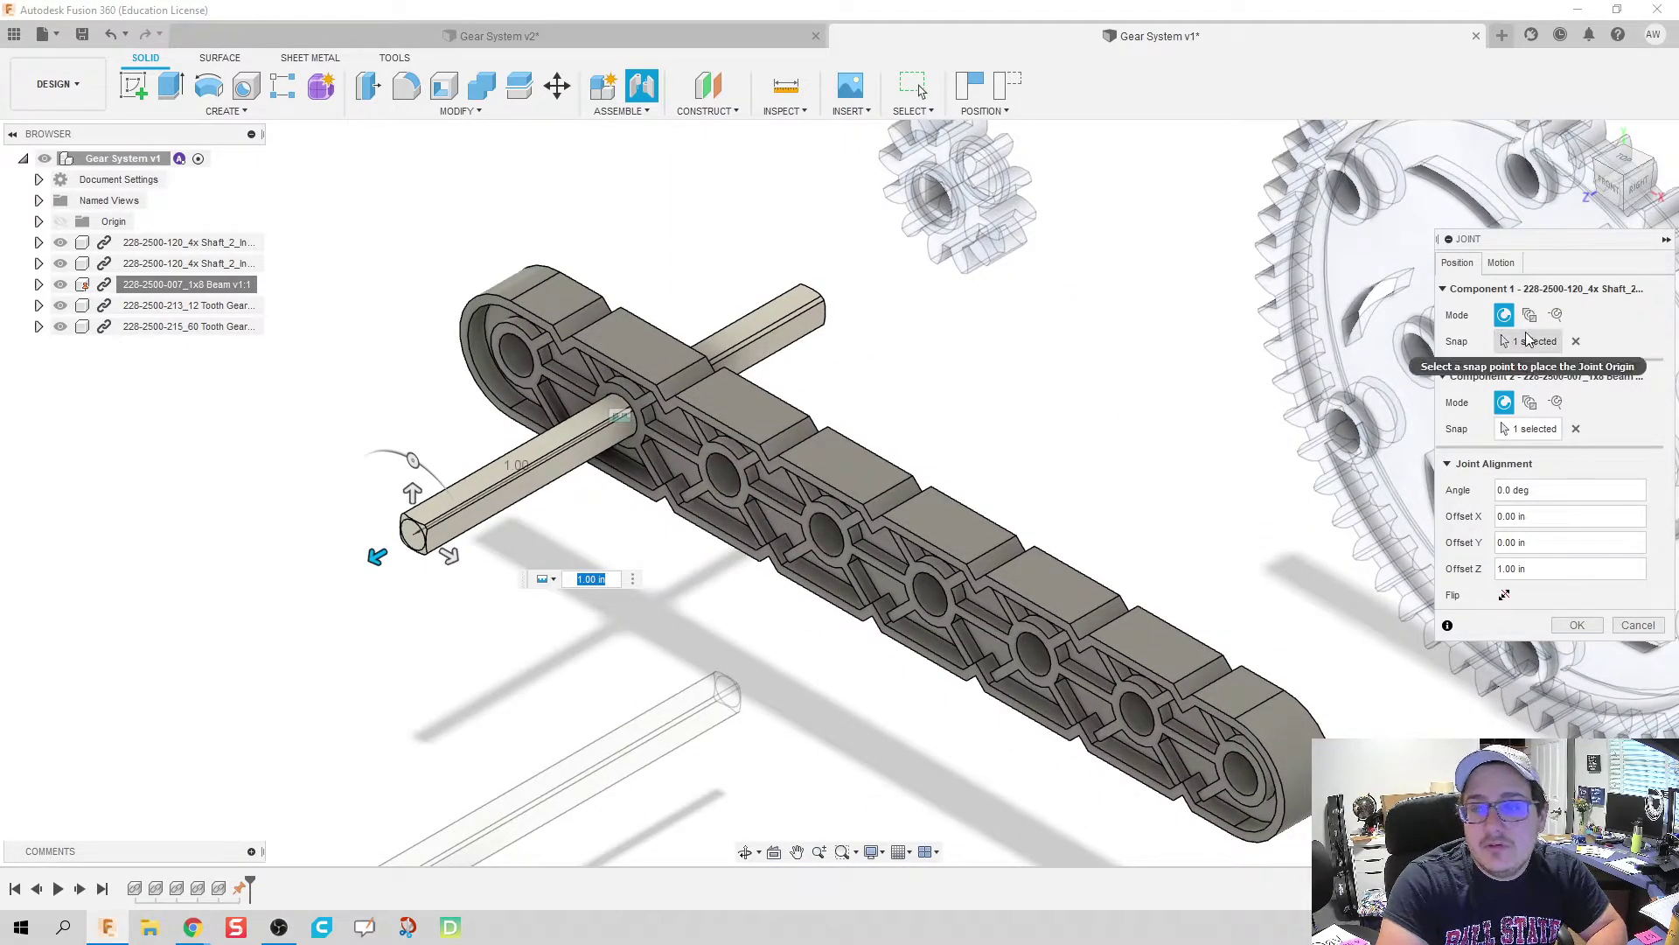
click(1501, 263)
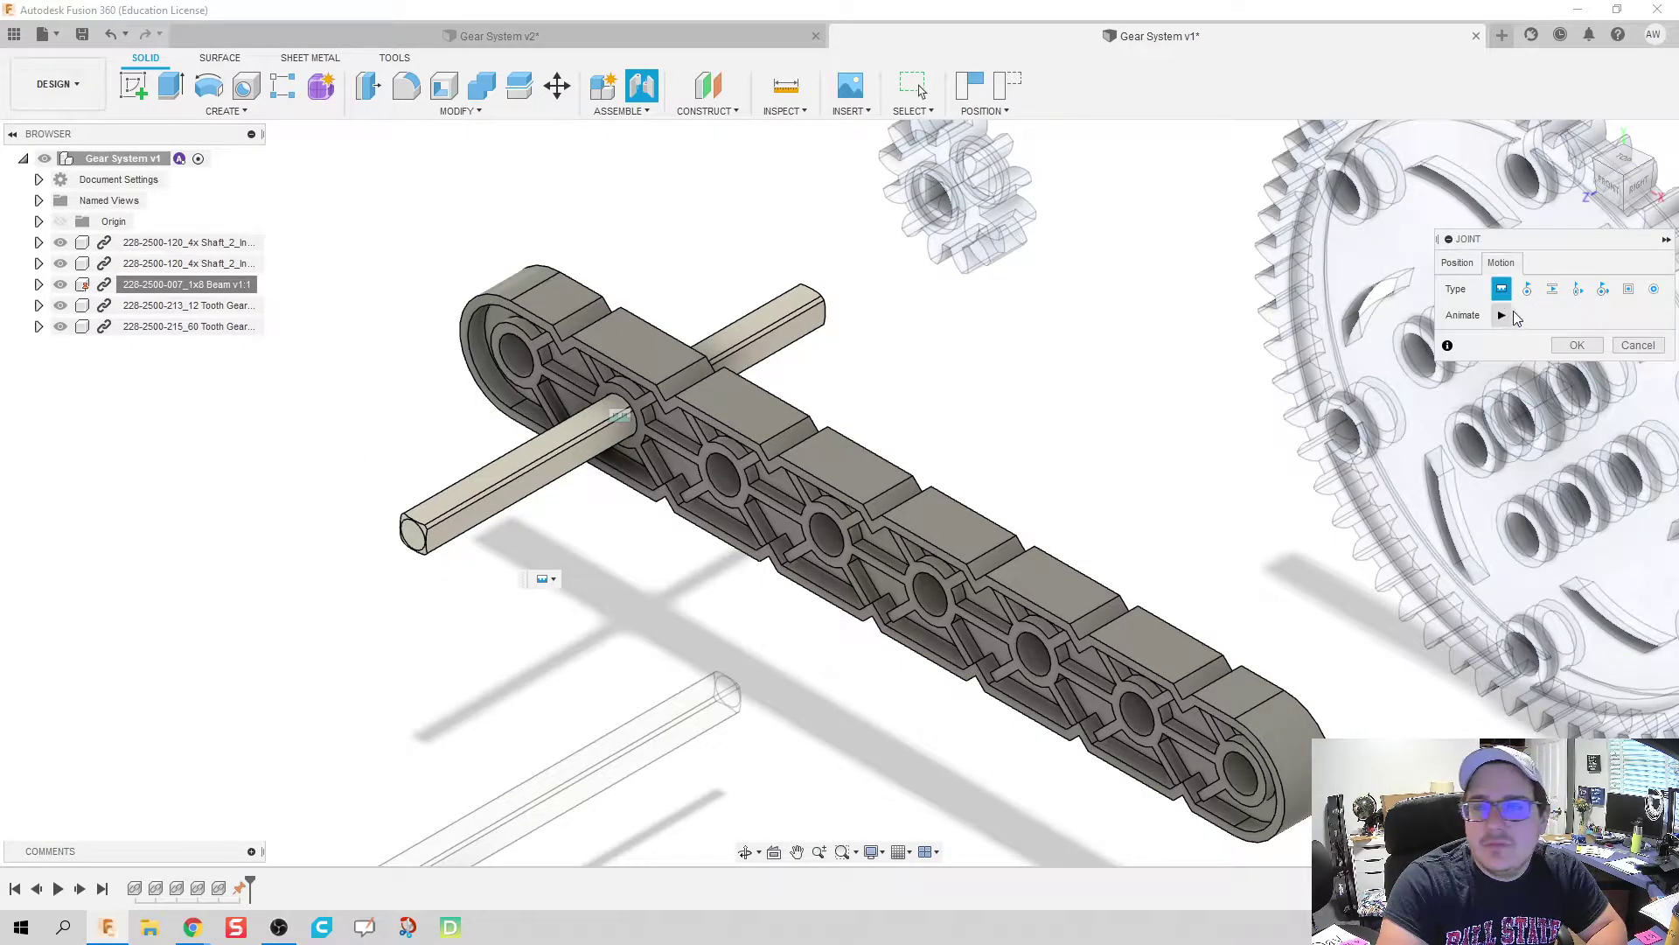
click(1527, 291)
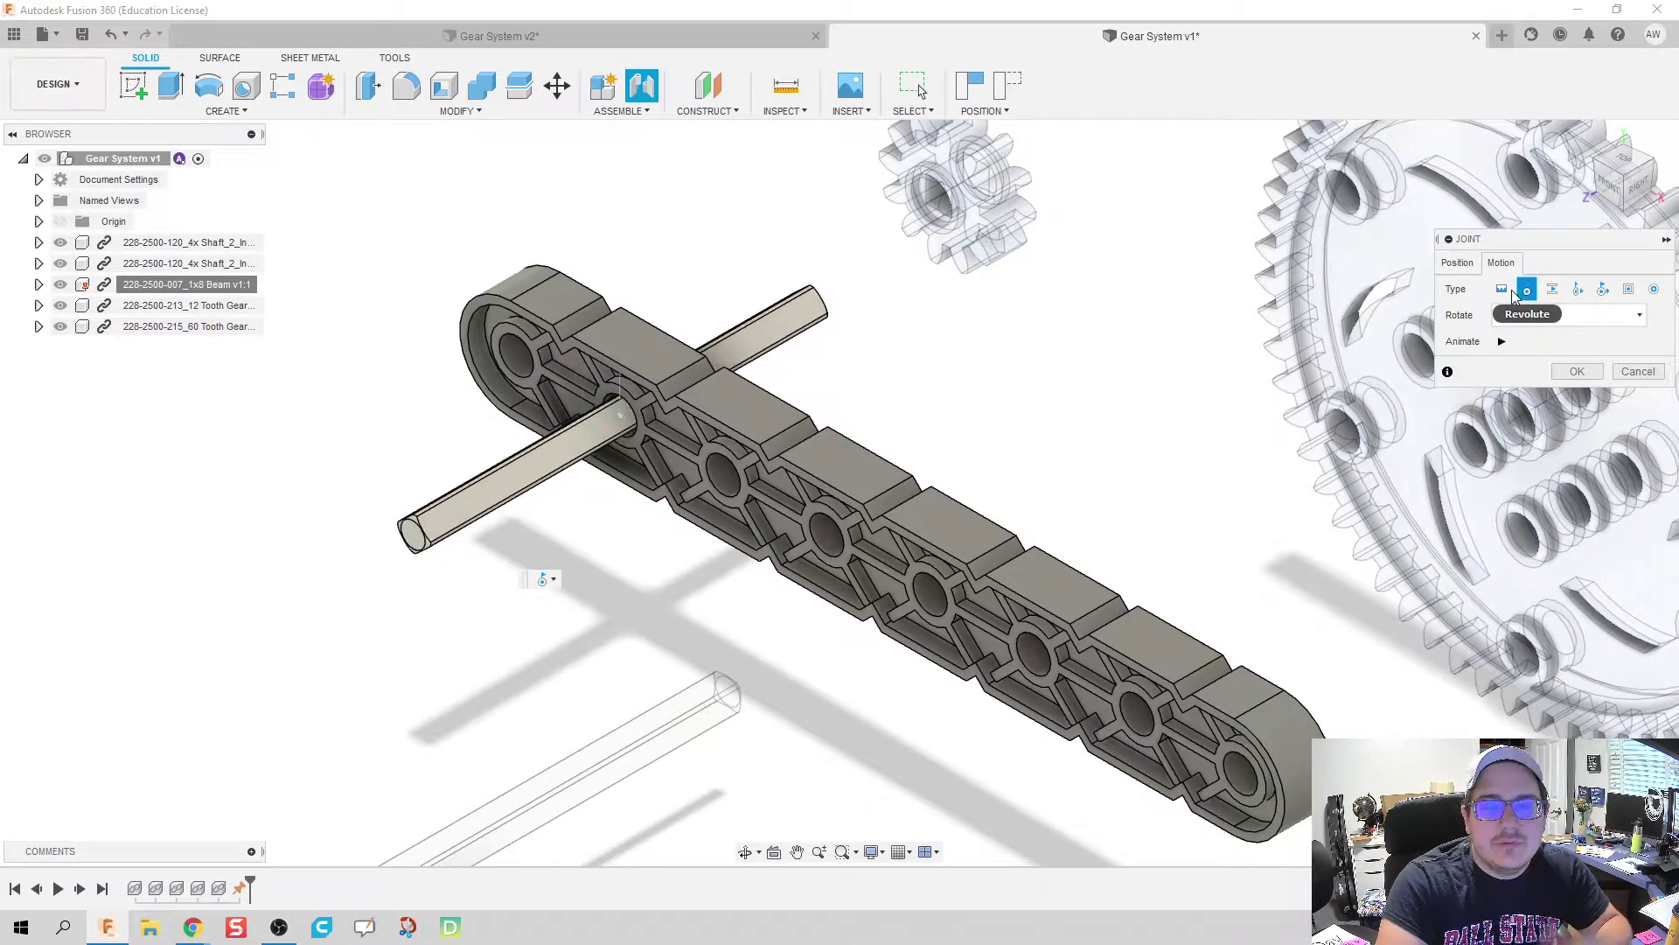
click(1570, 378)
scroll(951, 420, up, 3)
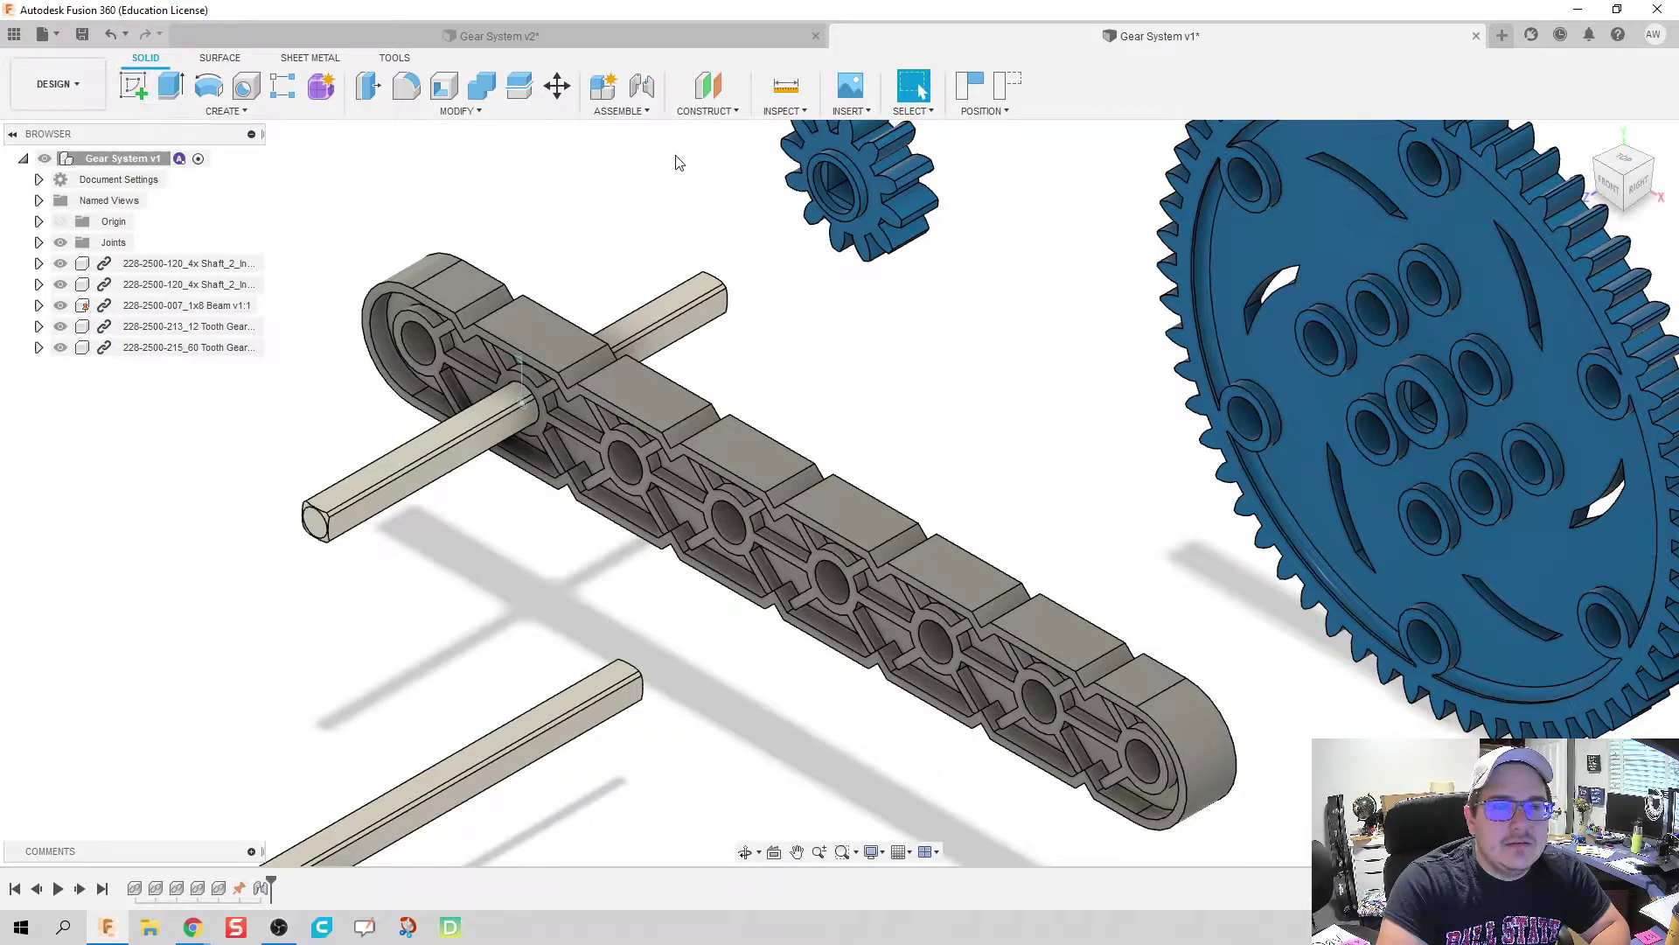
Revolute-joint the lower shaft's end into a middle beam hole at 1.00 in offset
key(j)
middle_drag(404, 676, 523, 599)
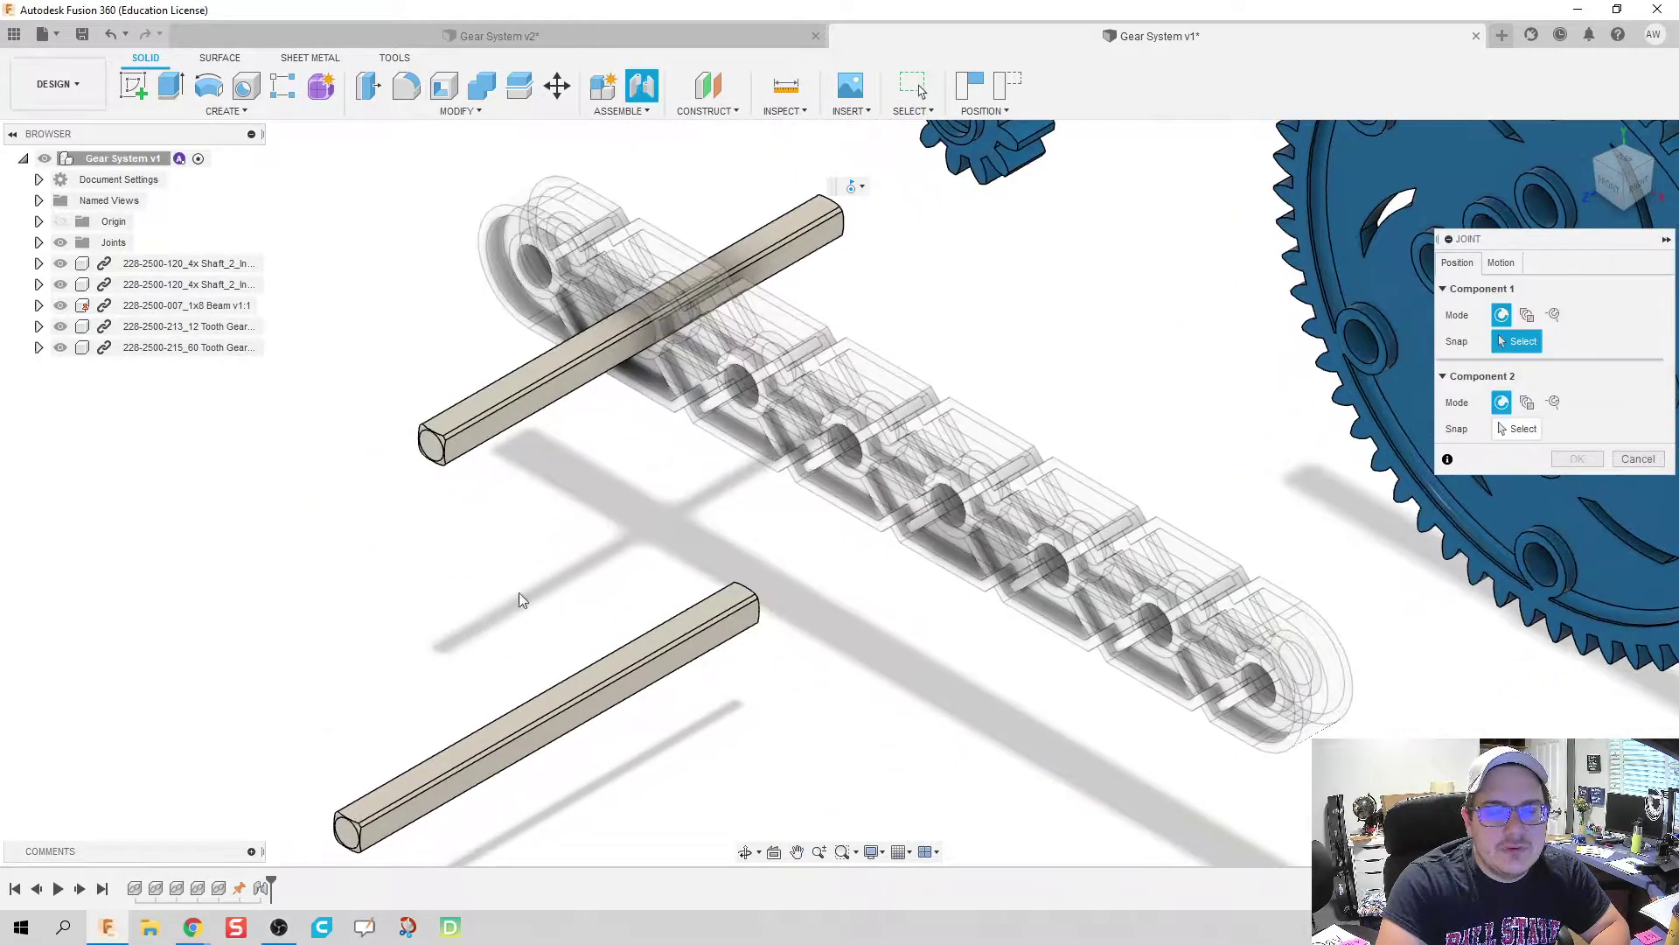
click(348, 831)
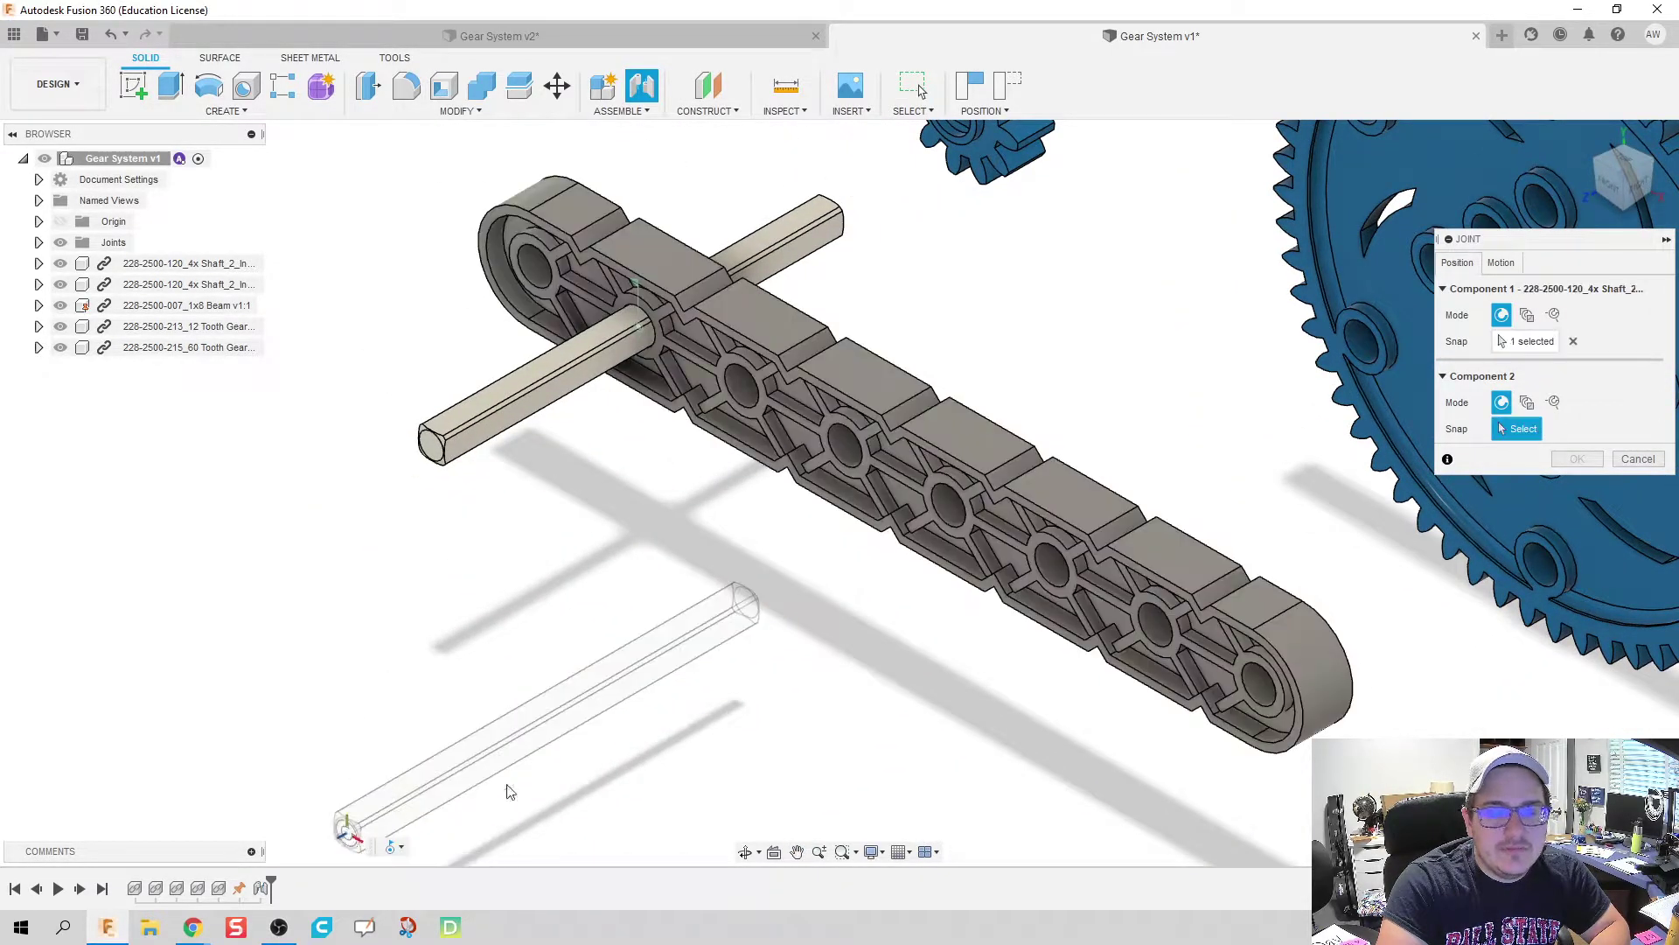
click(953, 502)
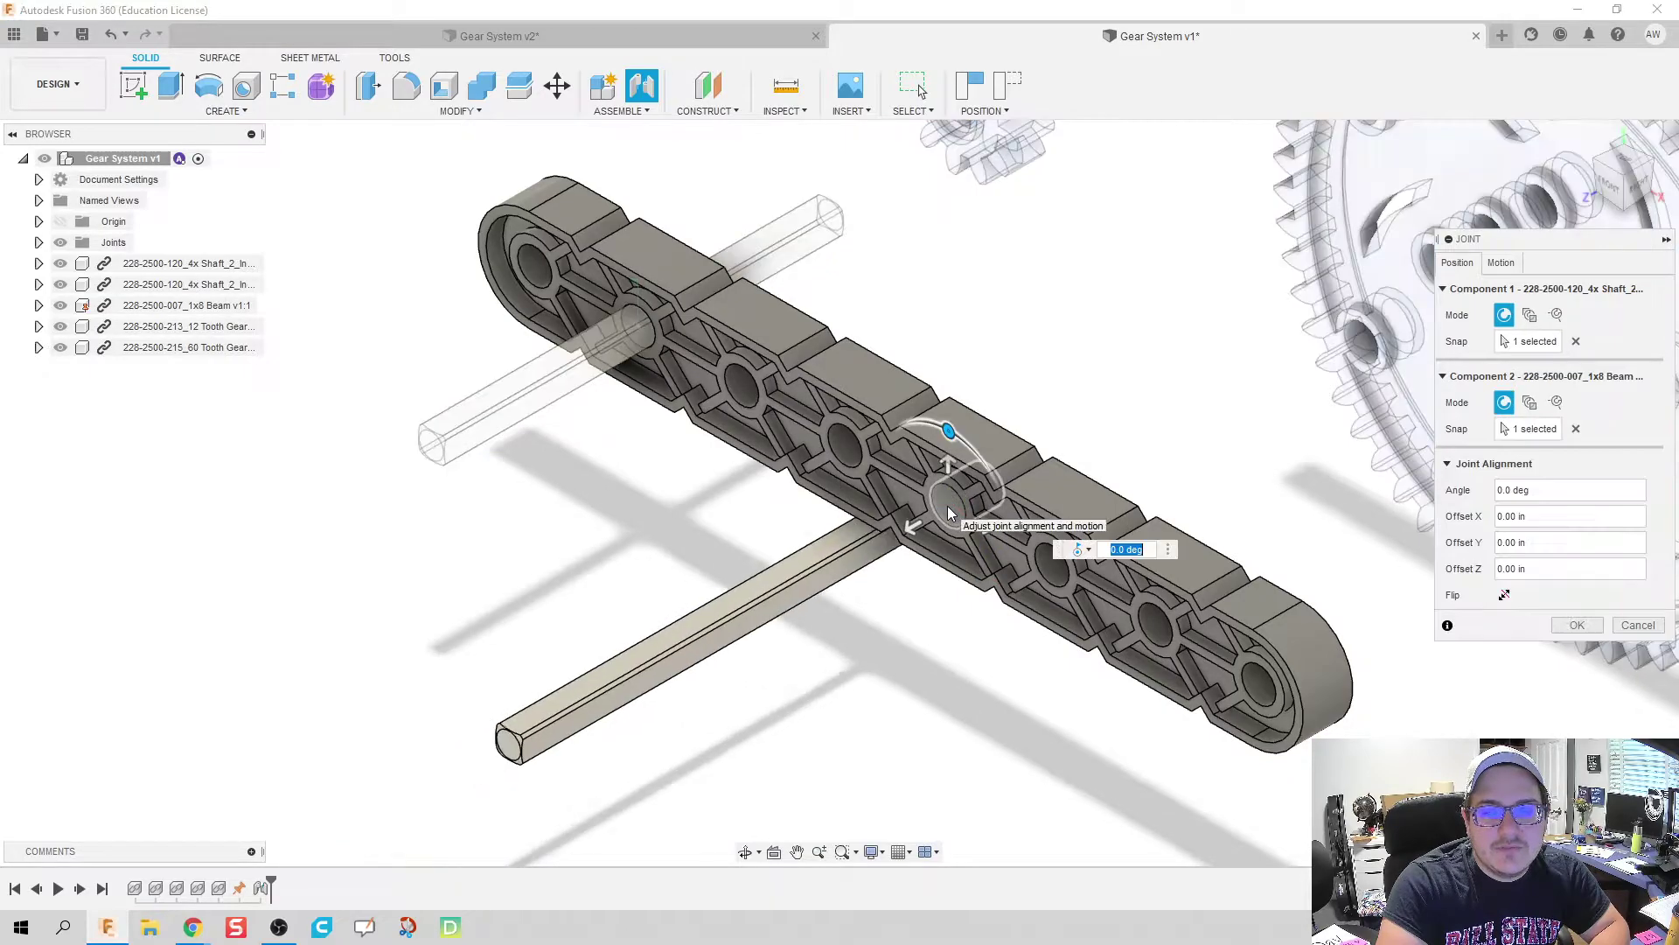
drag(947, 549, 704, 646)
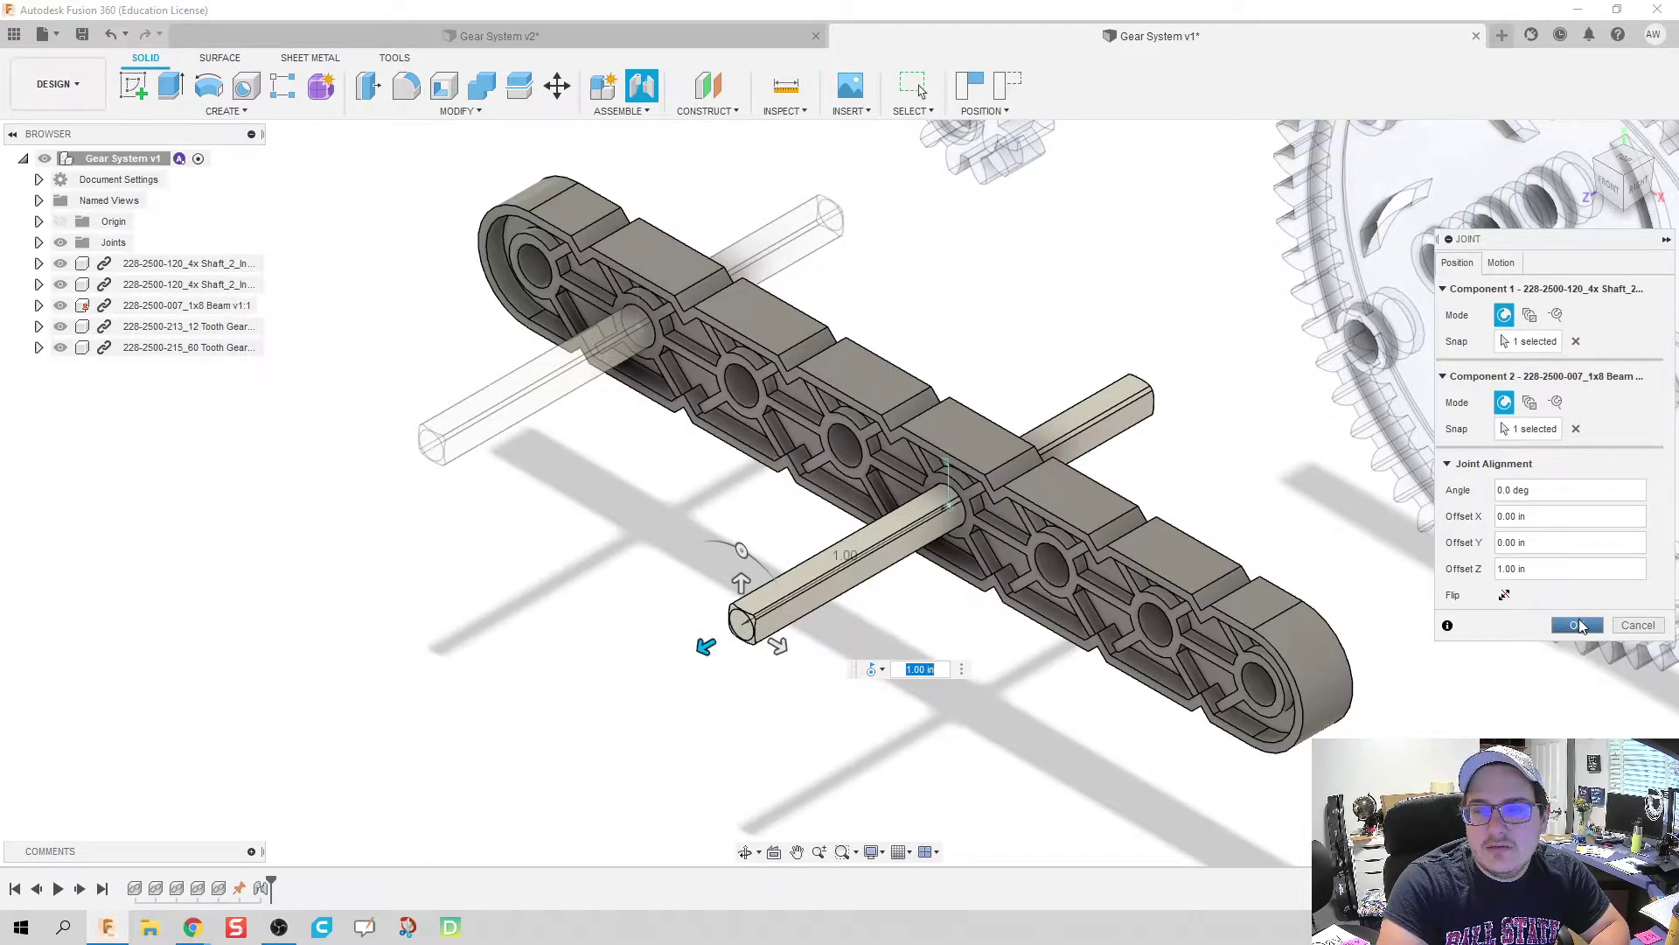
click(1501, 263)
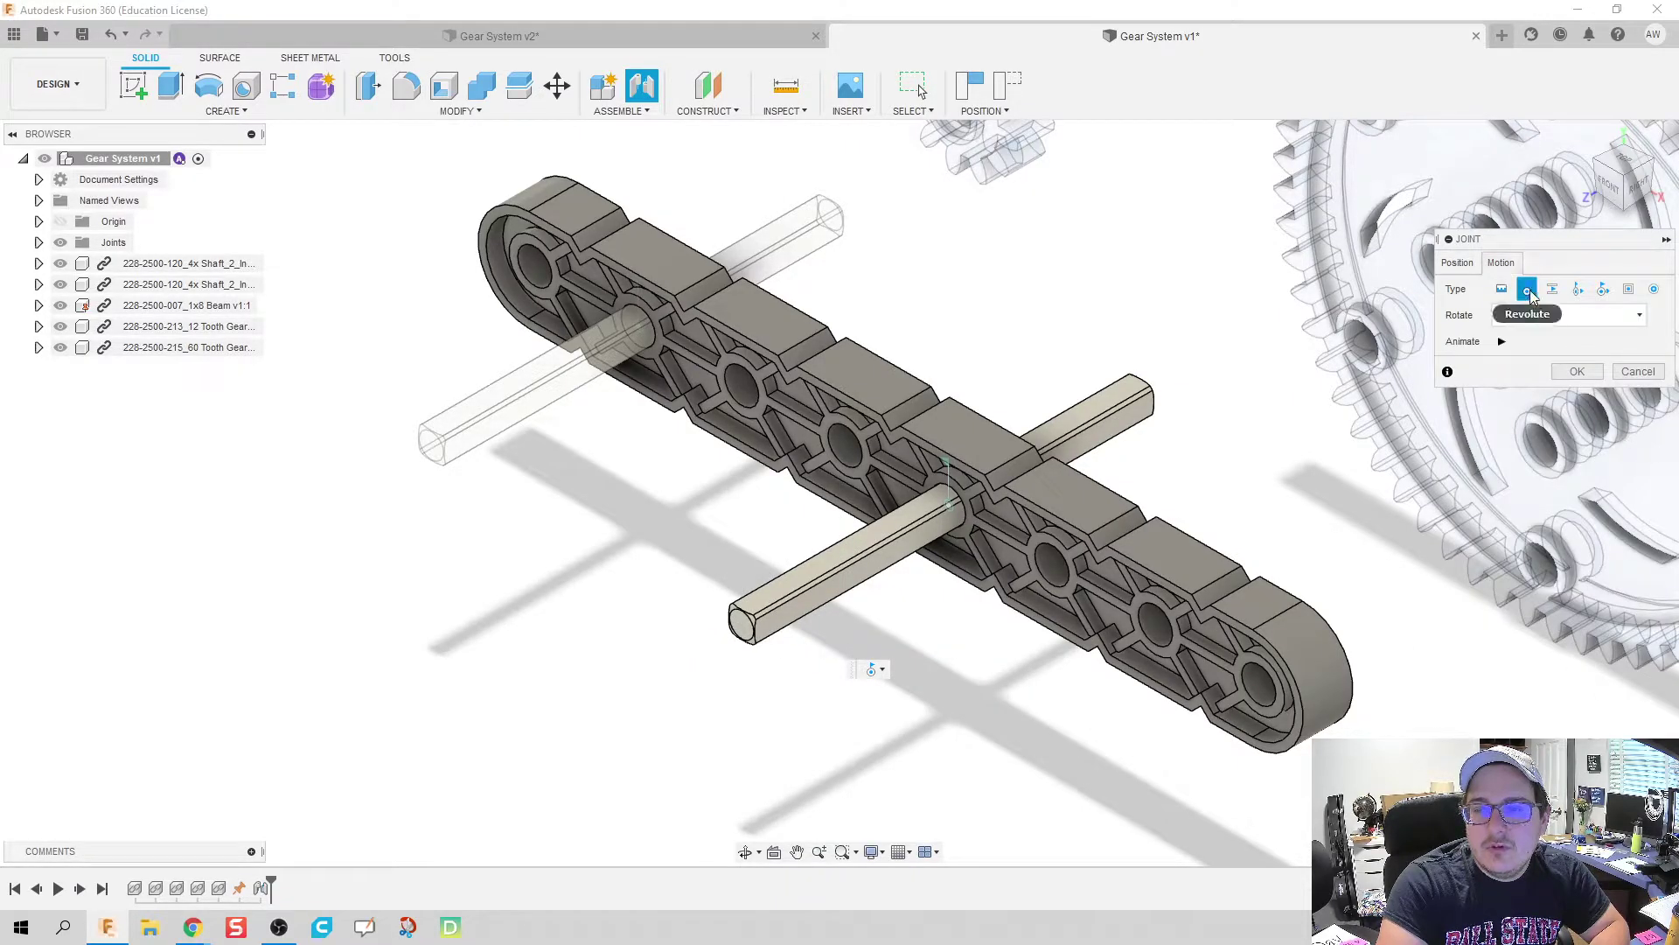
click(1577, 371)
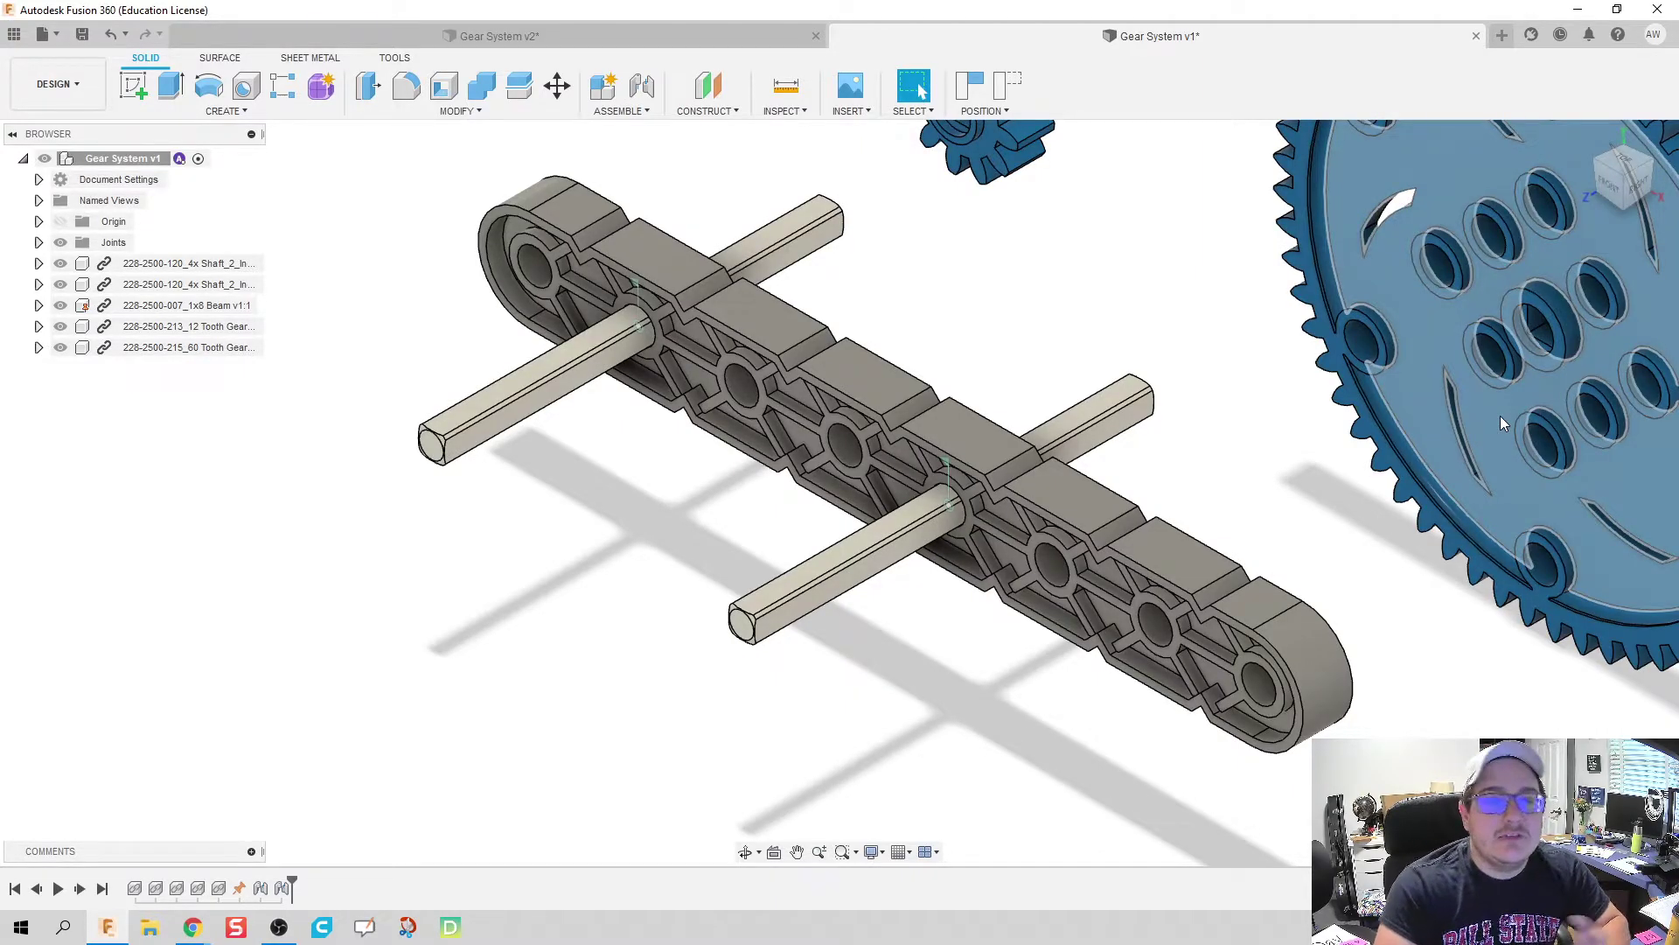
Reposition the gears, leaving the 12-tooth gear in open space away from the shafts
scroll(1136, 214, down, 2)
scroll(578, 600, up, 2)
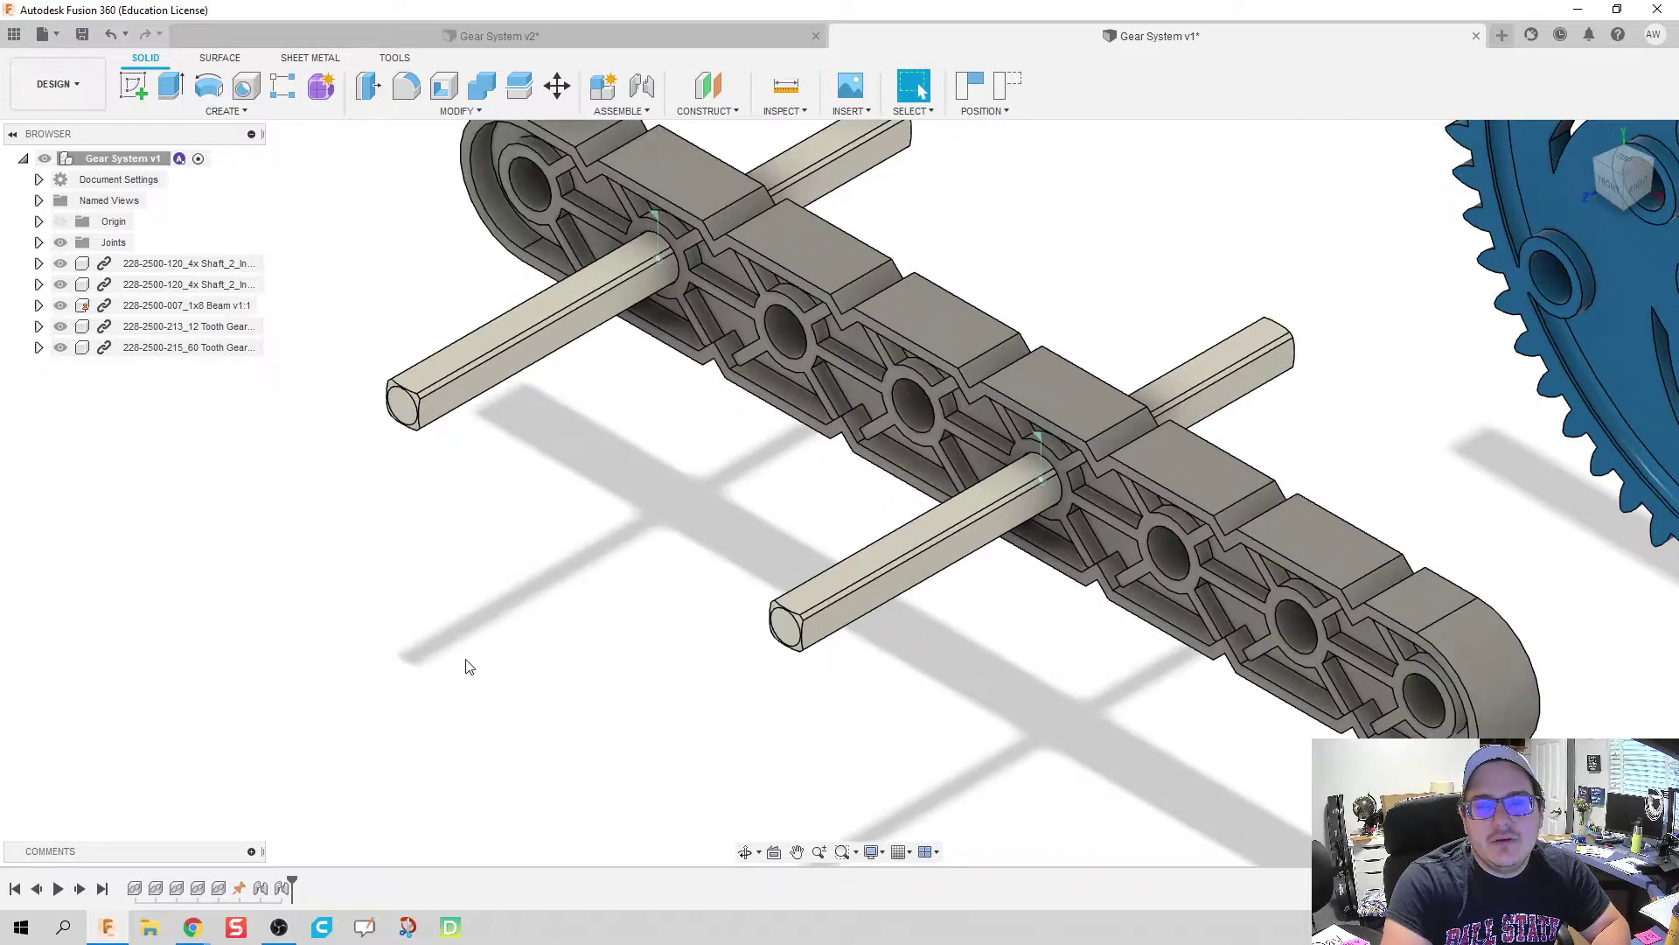
scroll(514, 652, down, 4)
scroll(612, 617, down, 1)
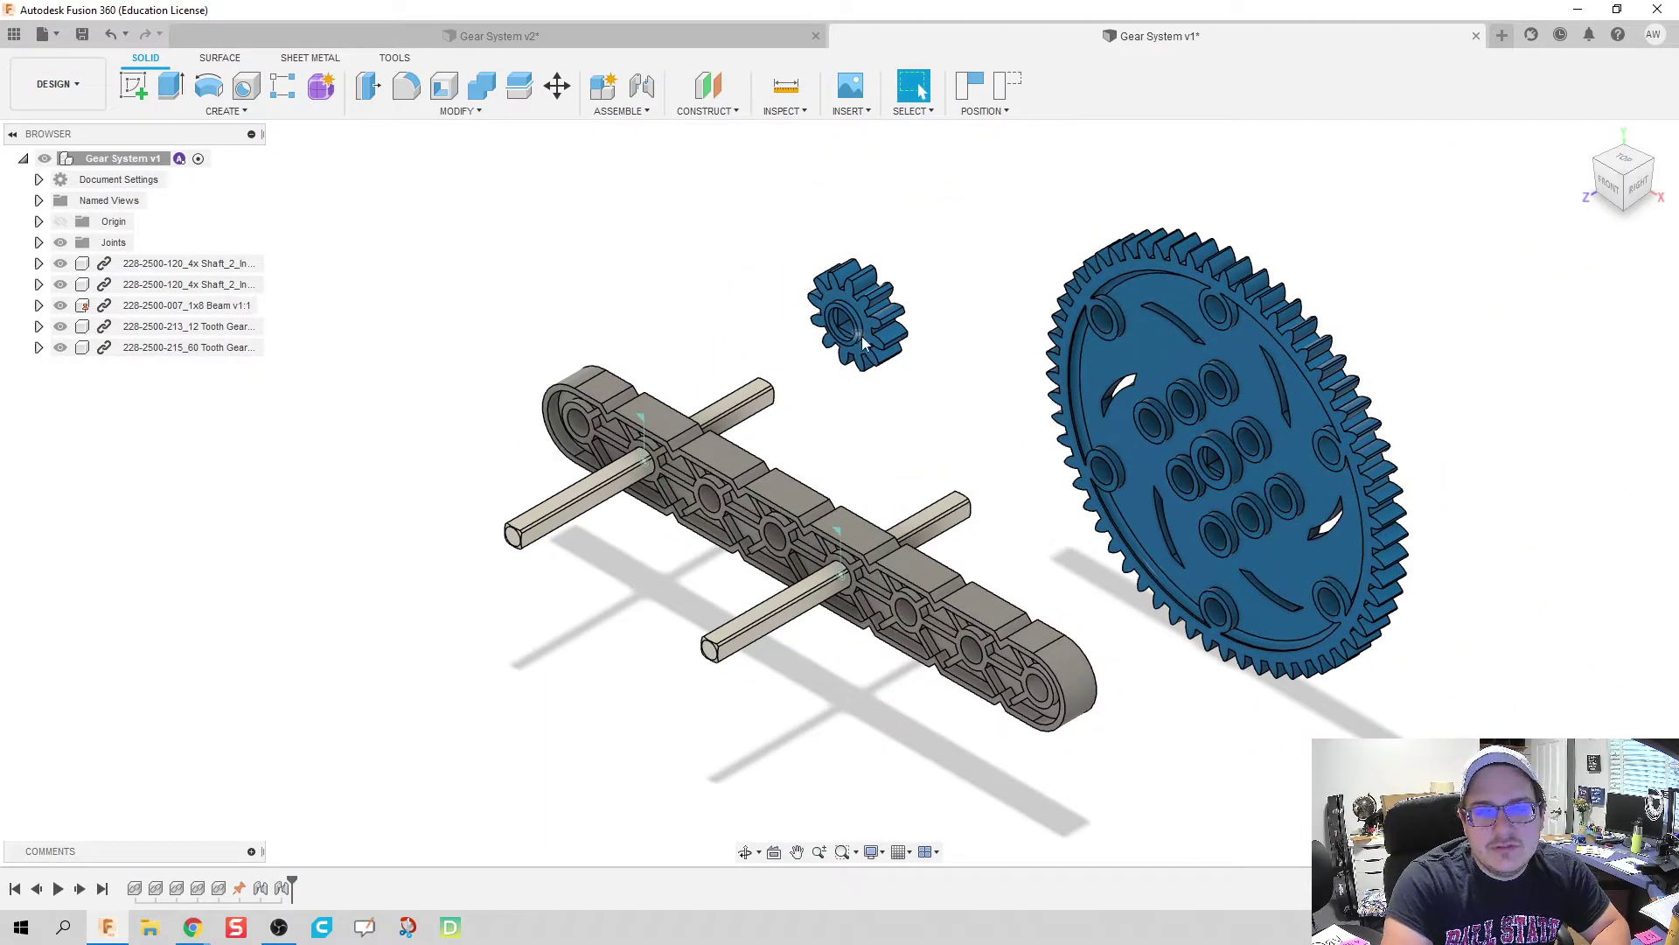
drag(862, 336, 552, 519)
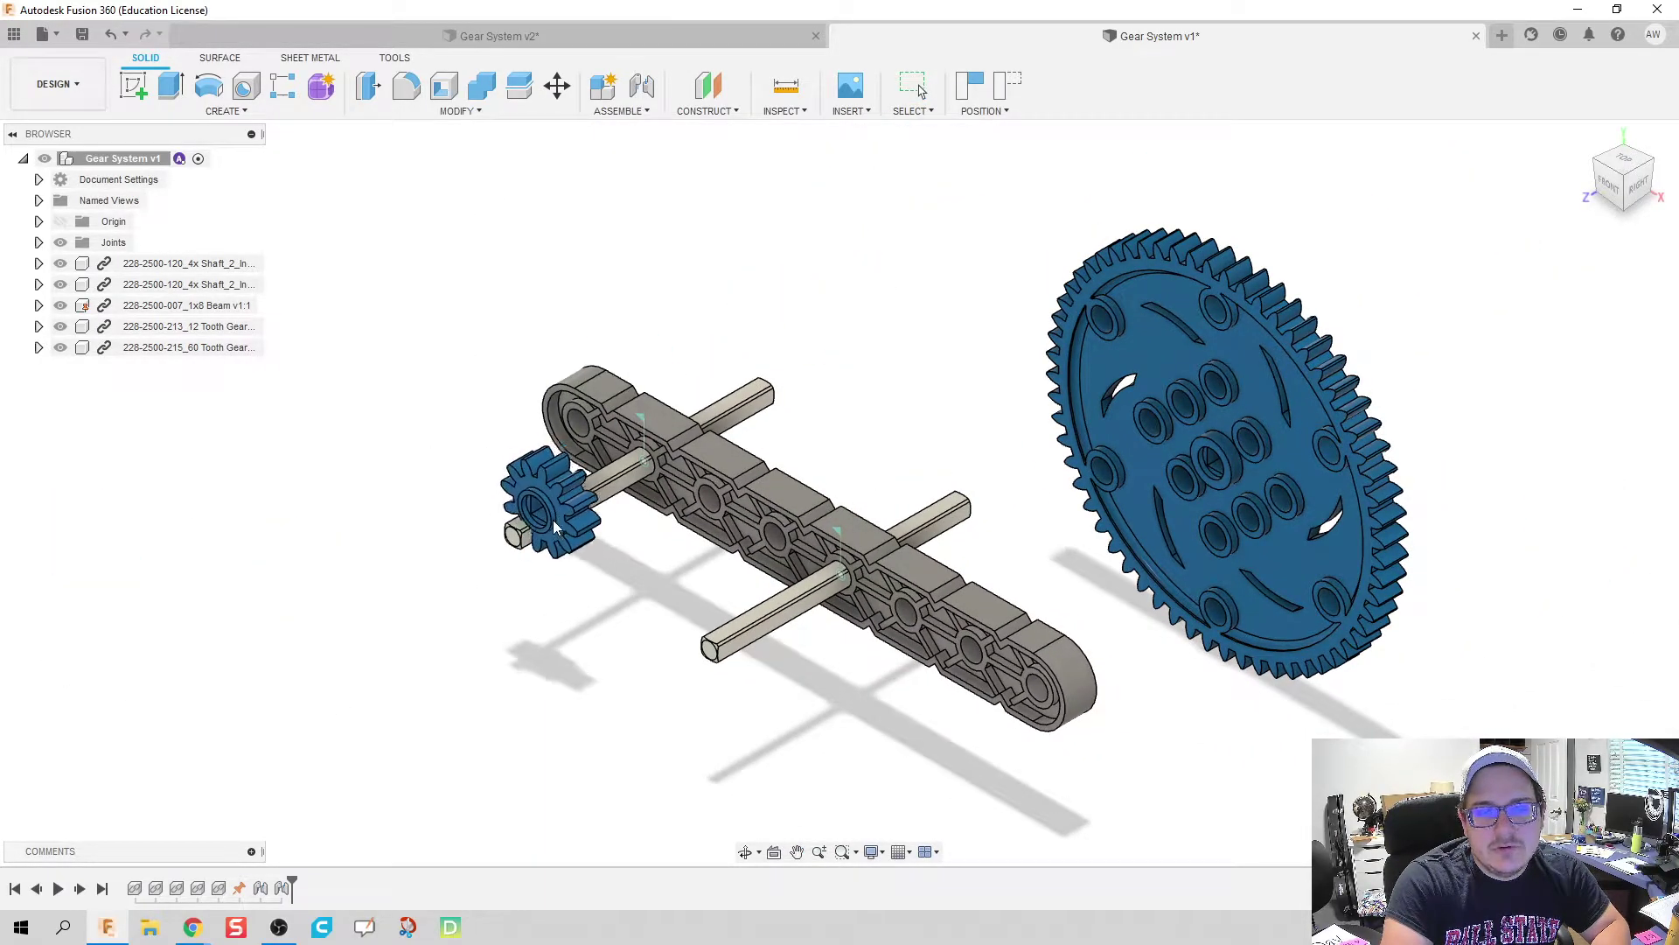
drag(1282, 450, 913, 579)
key(Escape)
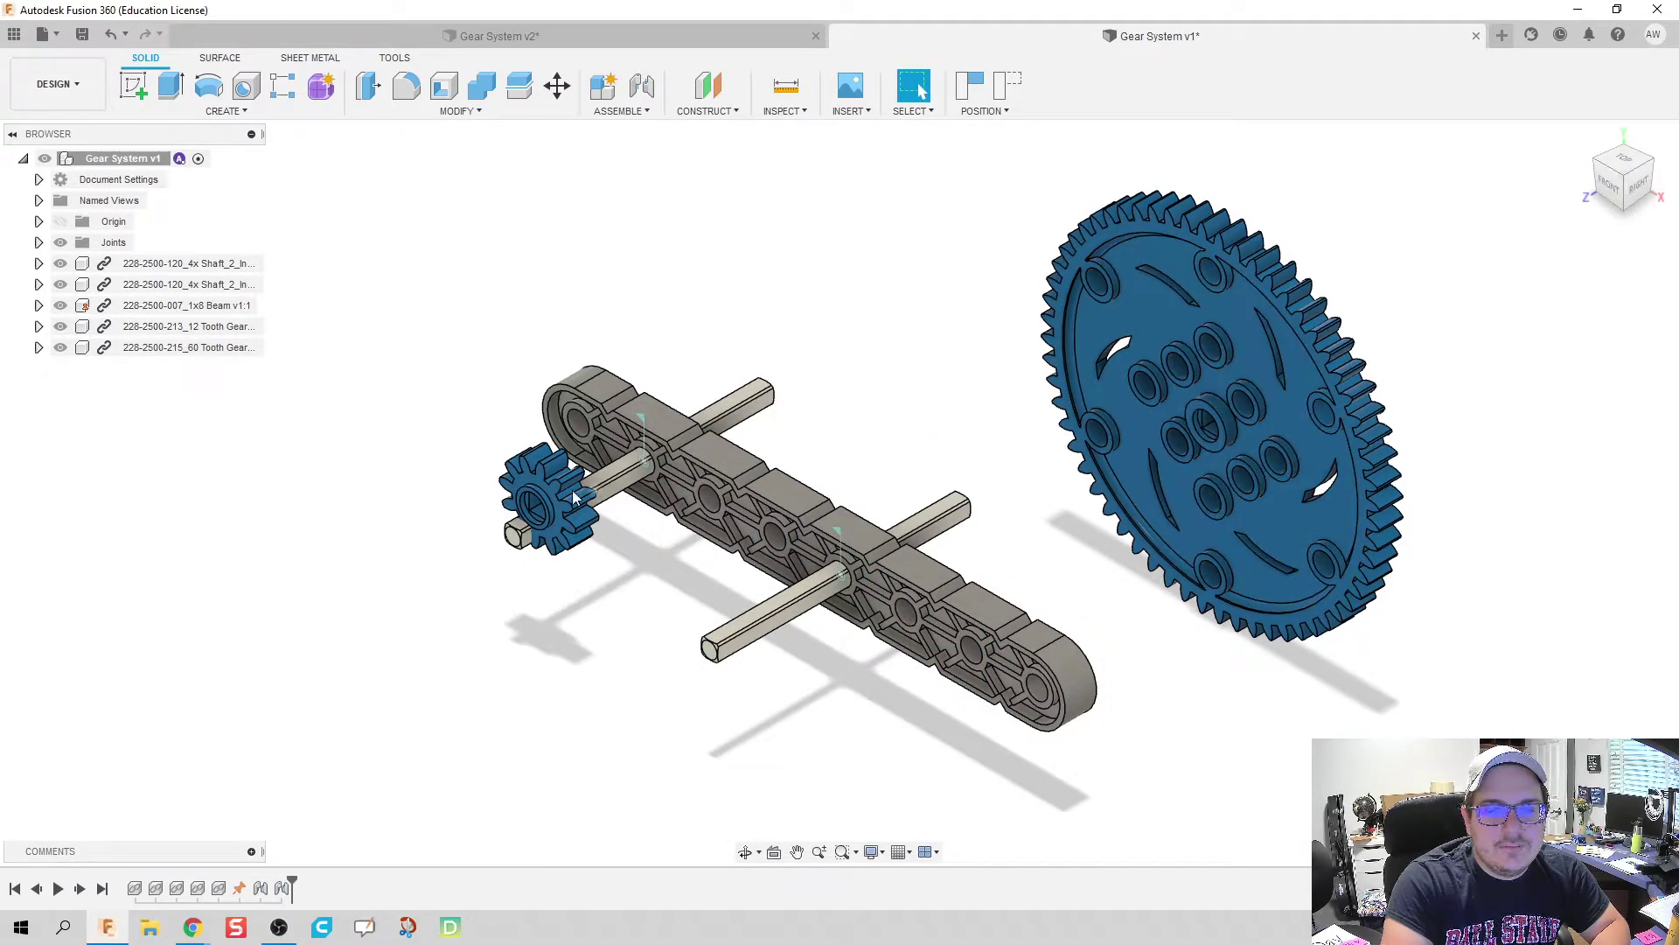
drag(575, 499, 418, 525)
Start a joint from the 12-tooth gear's bore centre to the first shaft's end
click(641, 85)
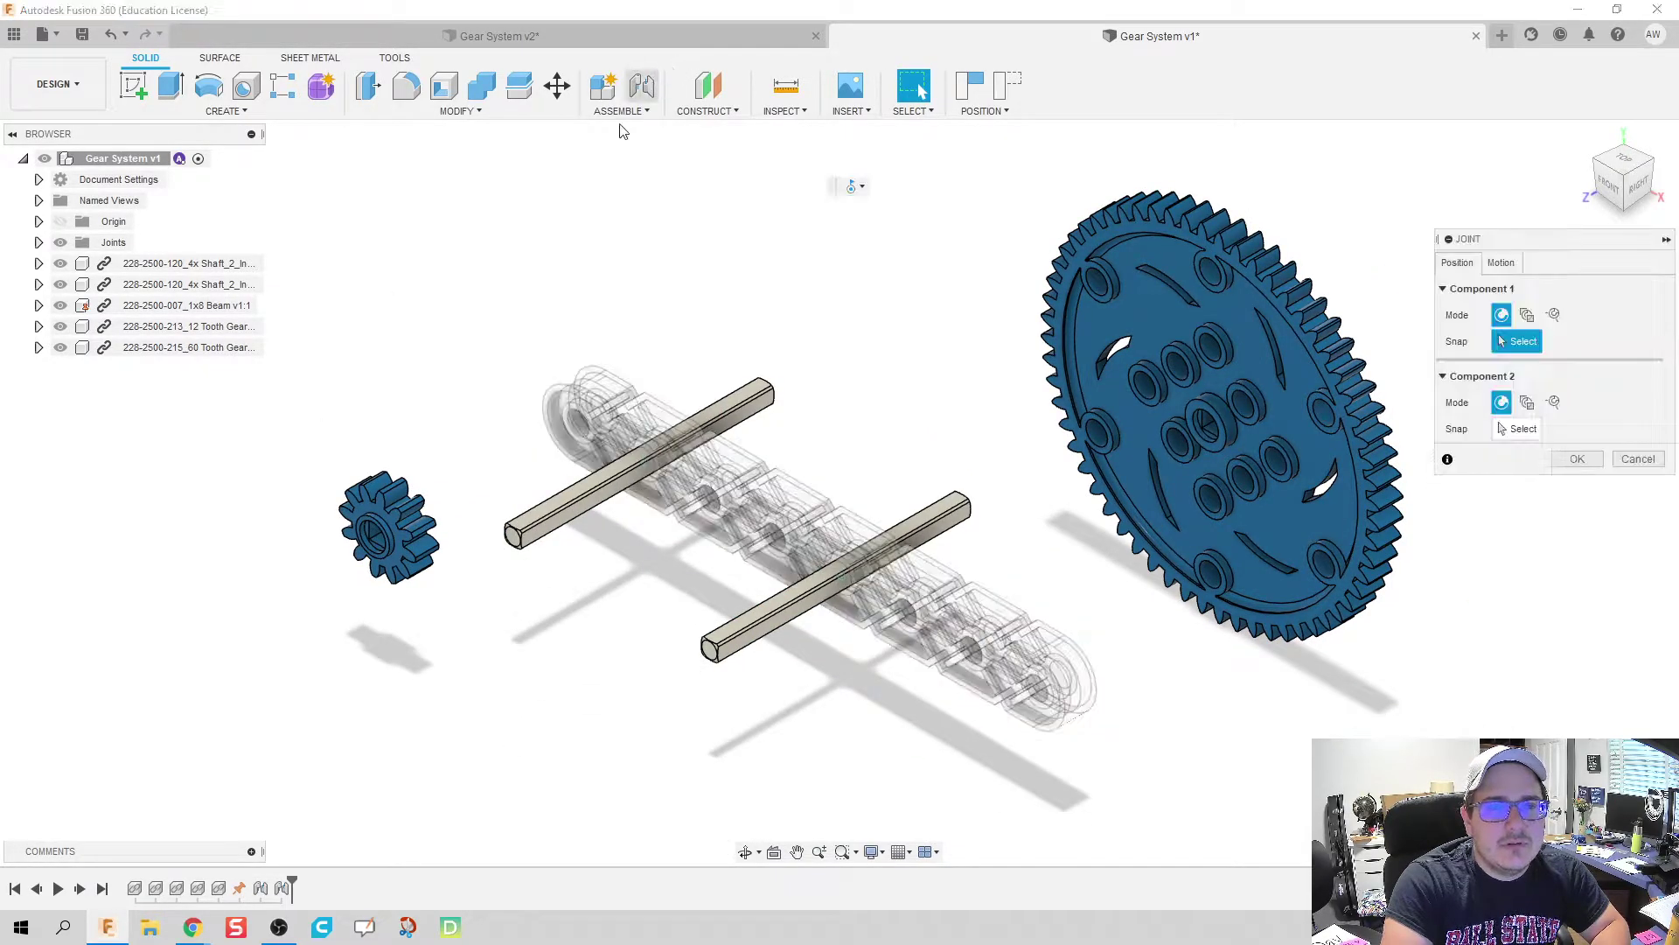
scroll(350, 574, down, 2)
scroll(376, 542, up, 8)
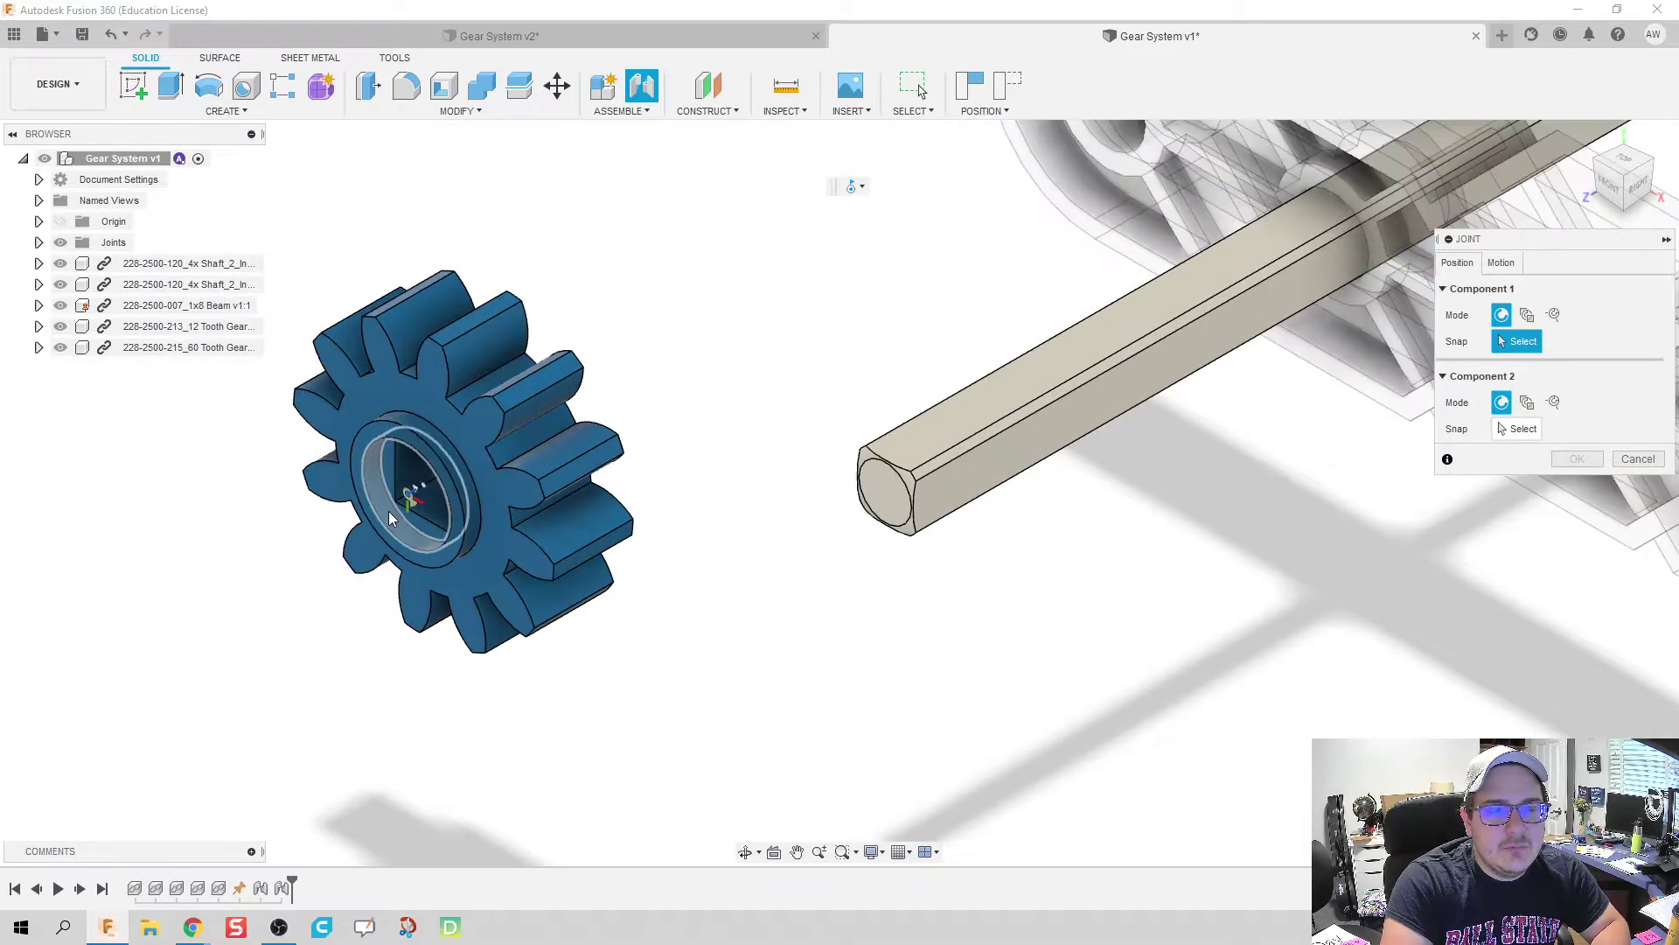
scroll(388, 511, up, 5)
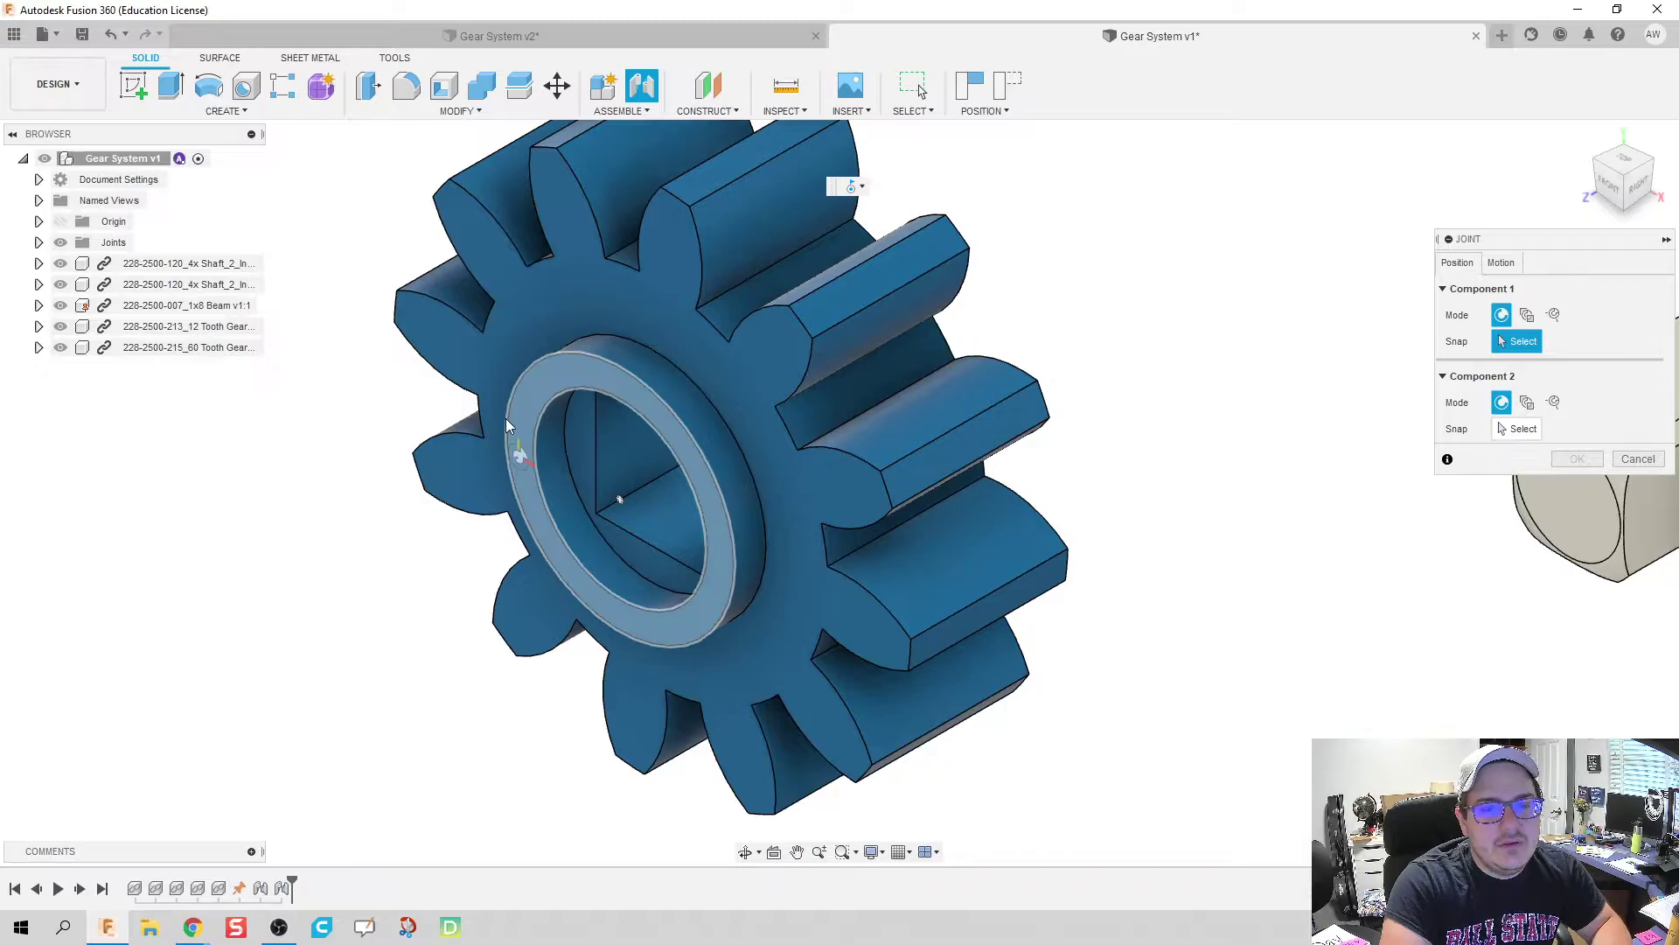
click(623, 500)
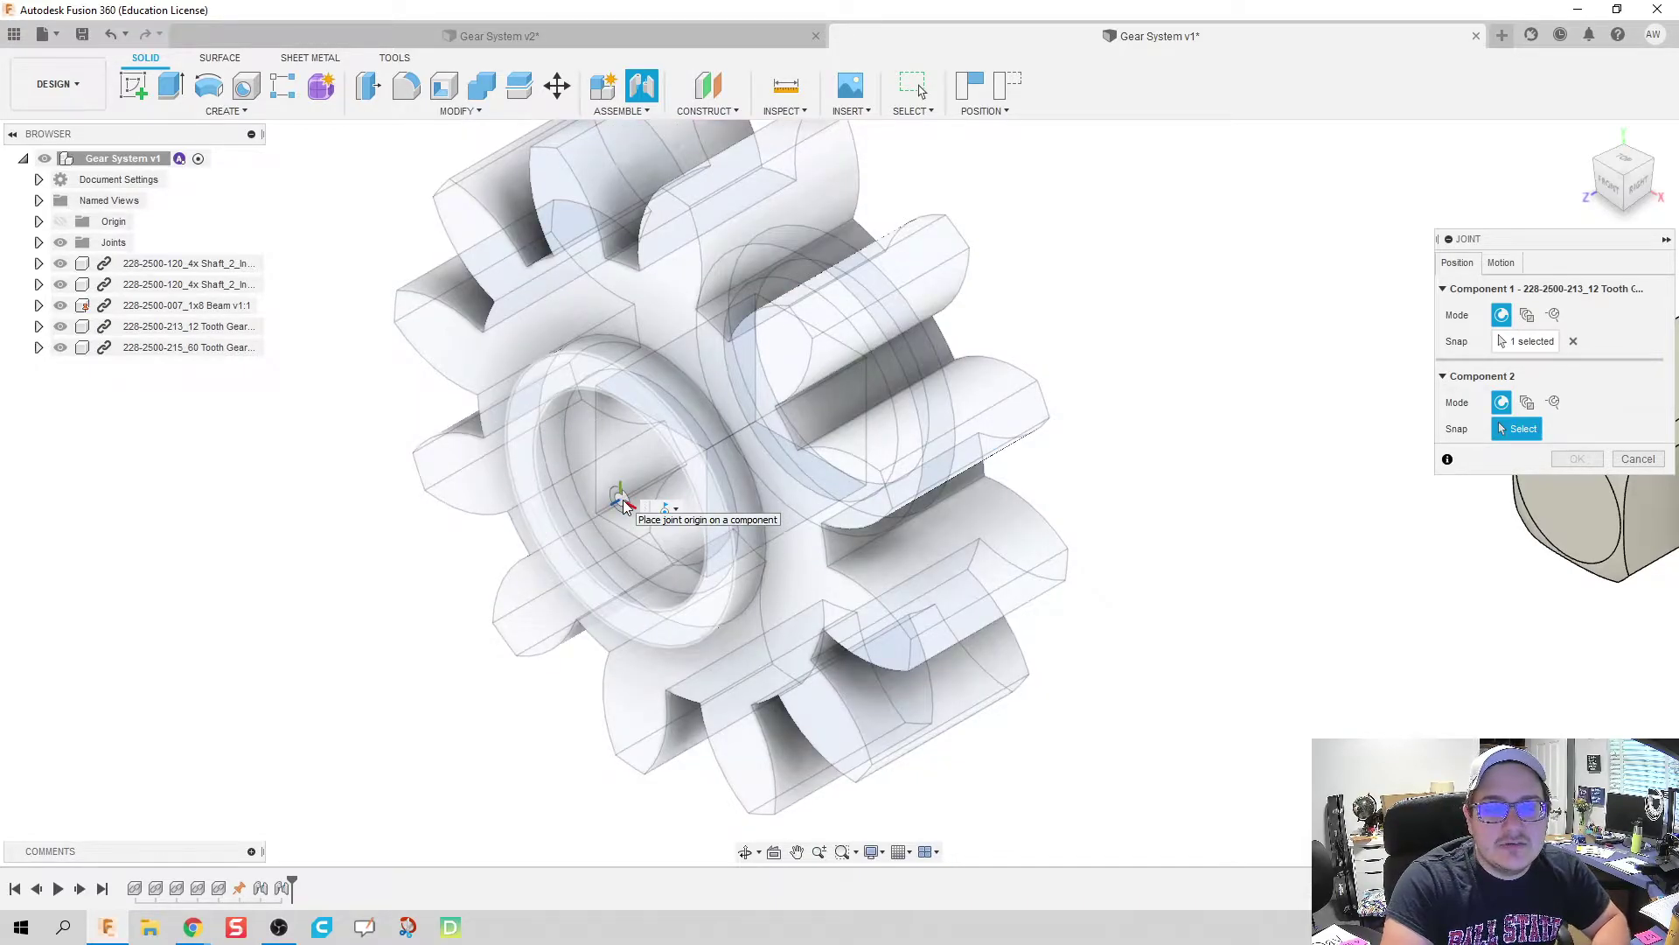
scroll(624, 506, down, 6)
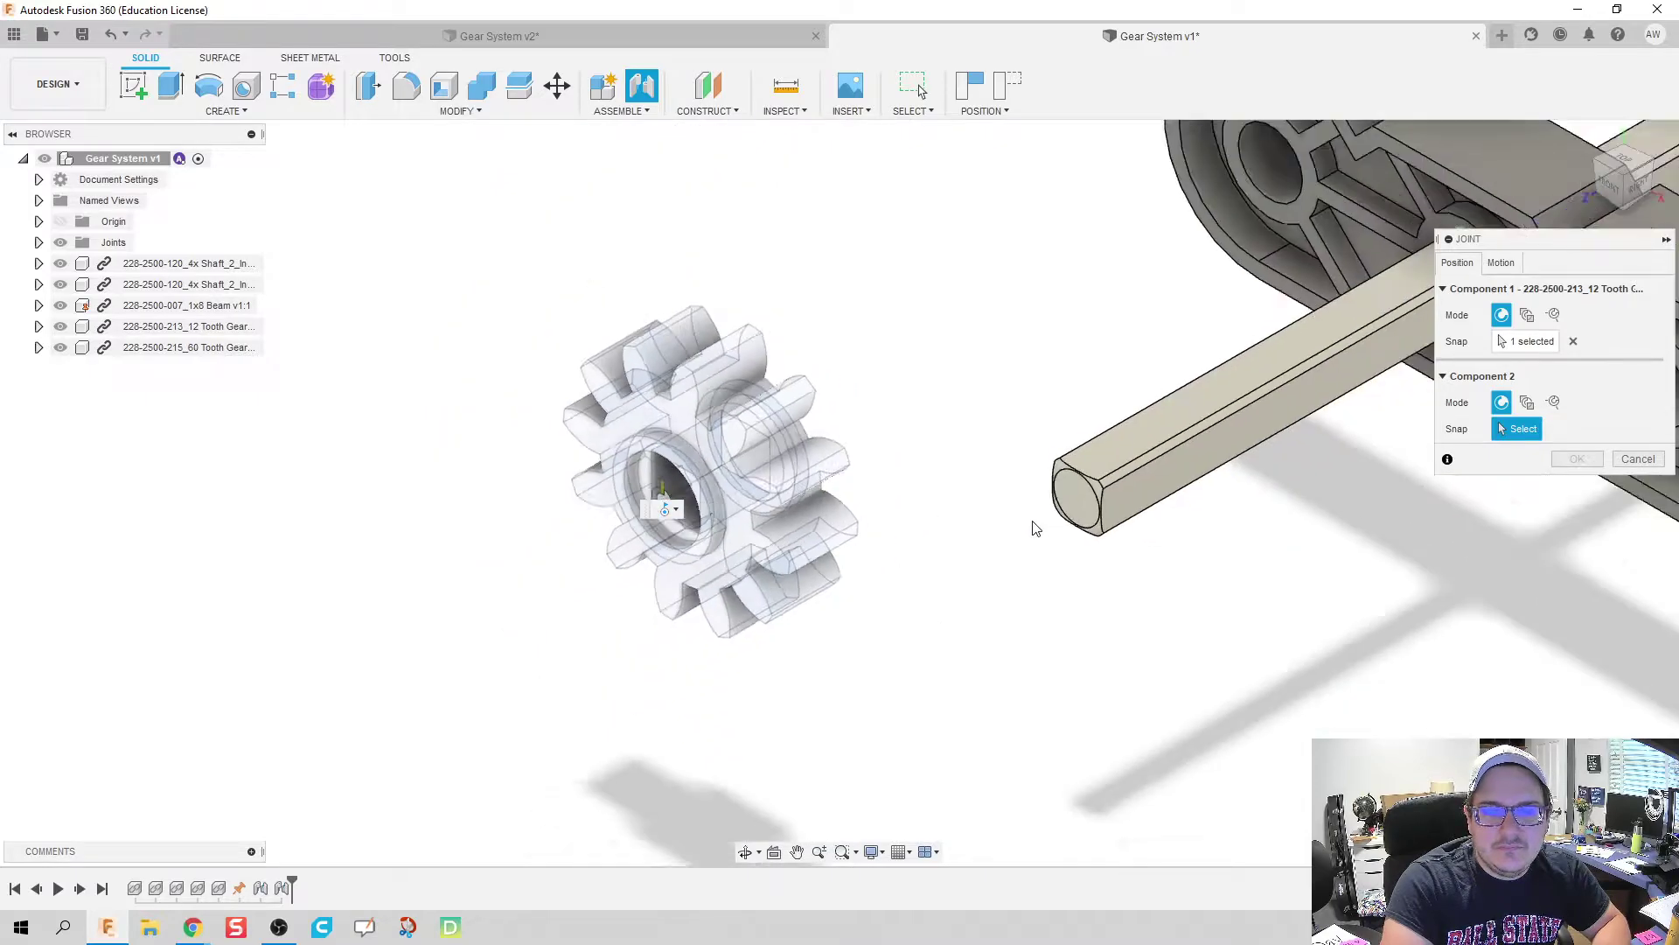
scroll(1035, 527, down, 2)
click(1072, 514)
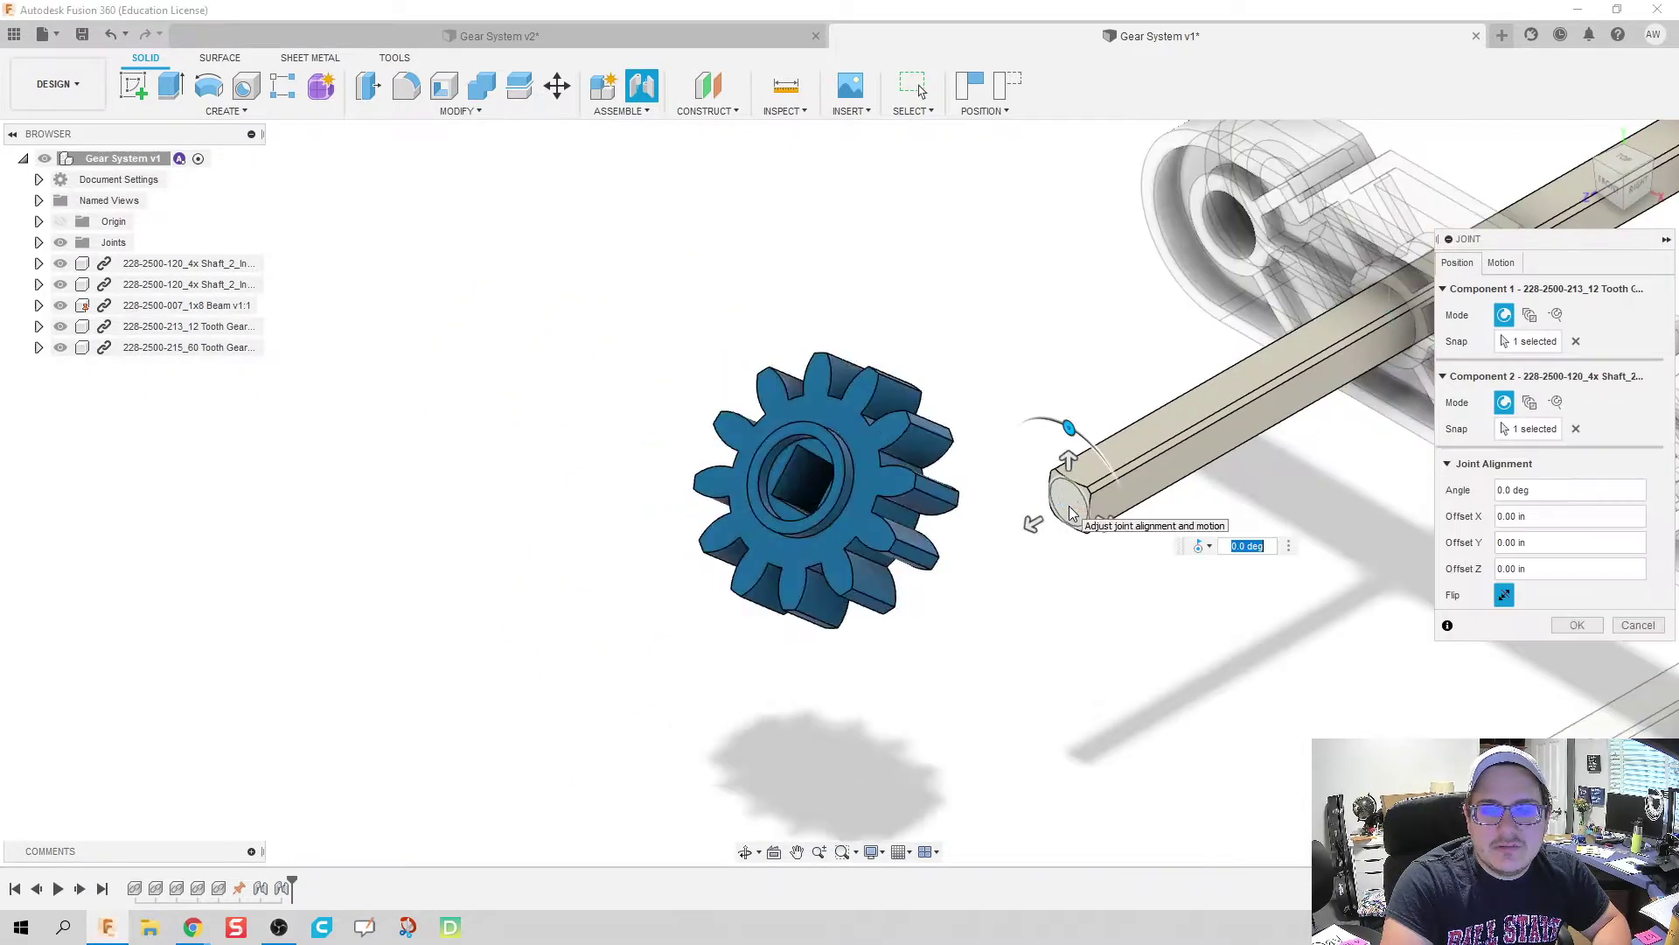
Slide the gear to -0.75 in along the shaft and set the joint motion to Rigid
middle_drag(1035, 674, 589, 702)
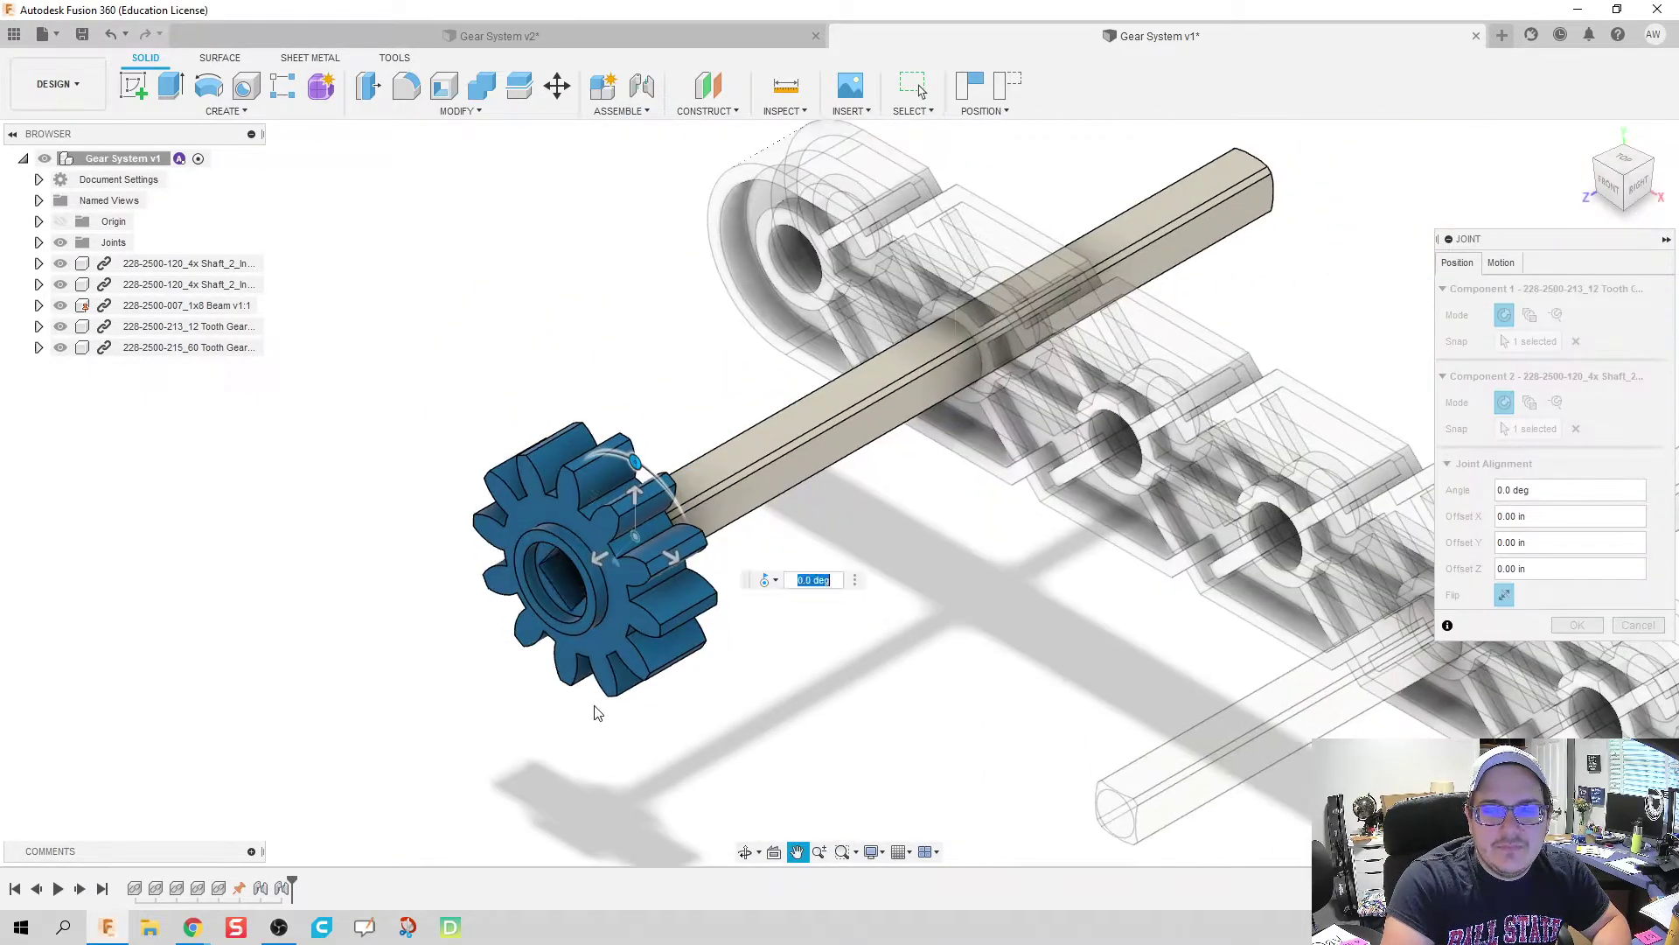
drag(603, 569, 857, 450)
middle_drag(838, 750, 770, 697)
right_drag(789, 679, 770, 691)
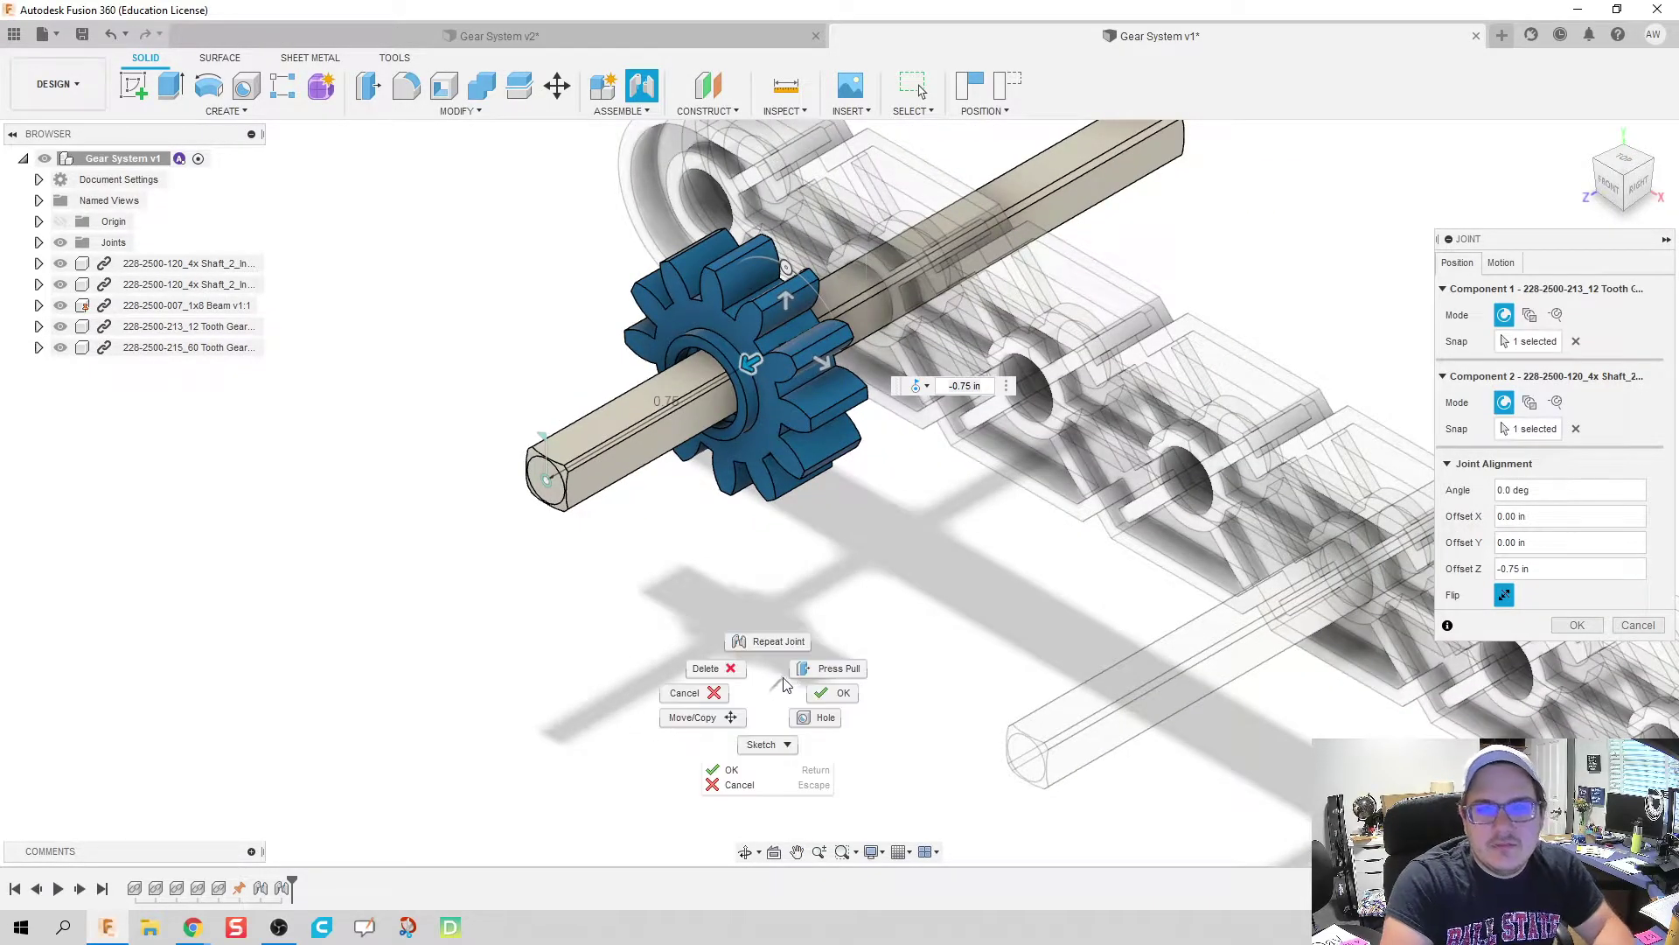
mouse_move(739, 666)
shift+middle_down()
mouse_move(833, 612)
mouse_move(791, 607)
mouse_move(746, 664)
shift+middle_up()
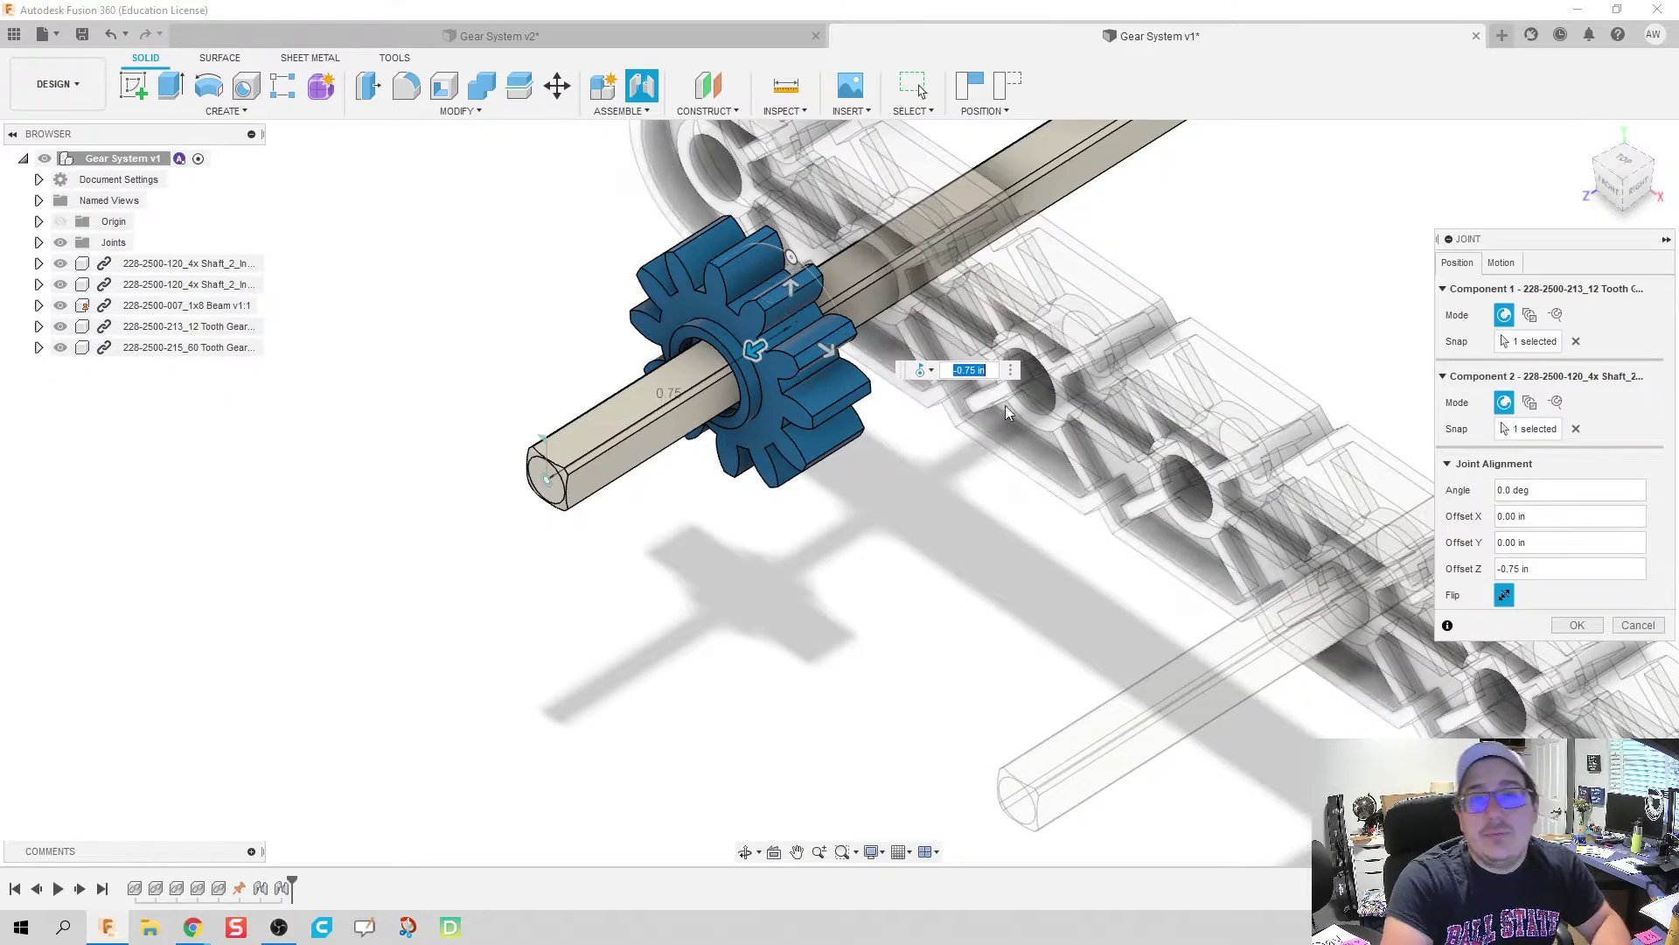
click(1509, 264)
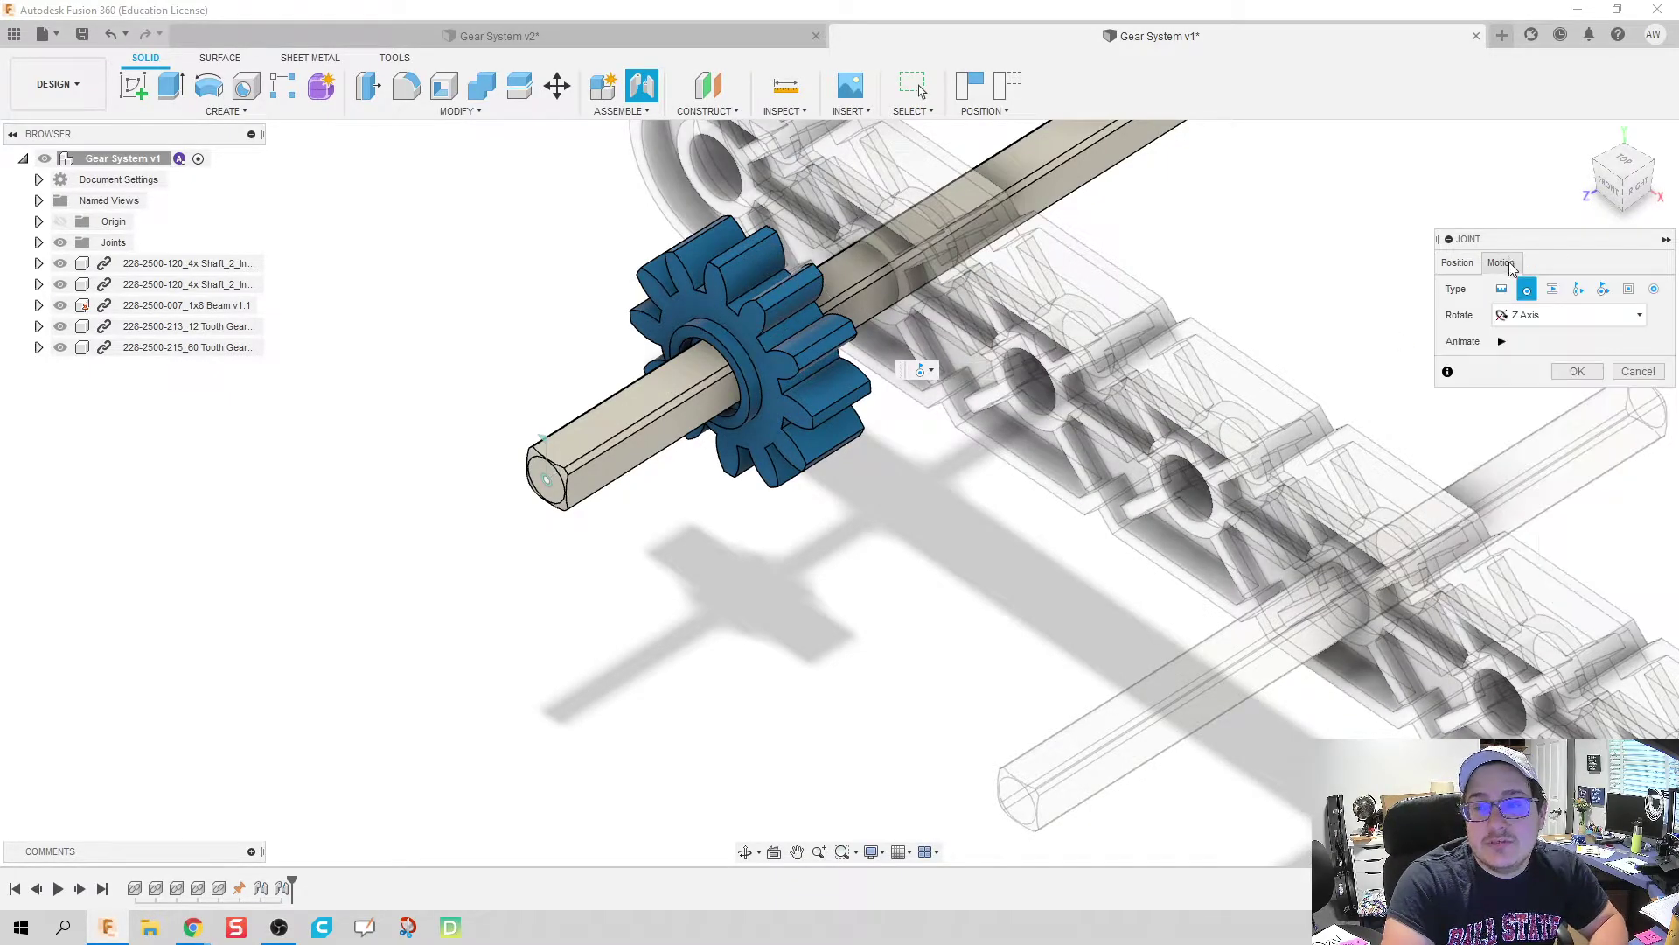
click(1504, 291)
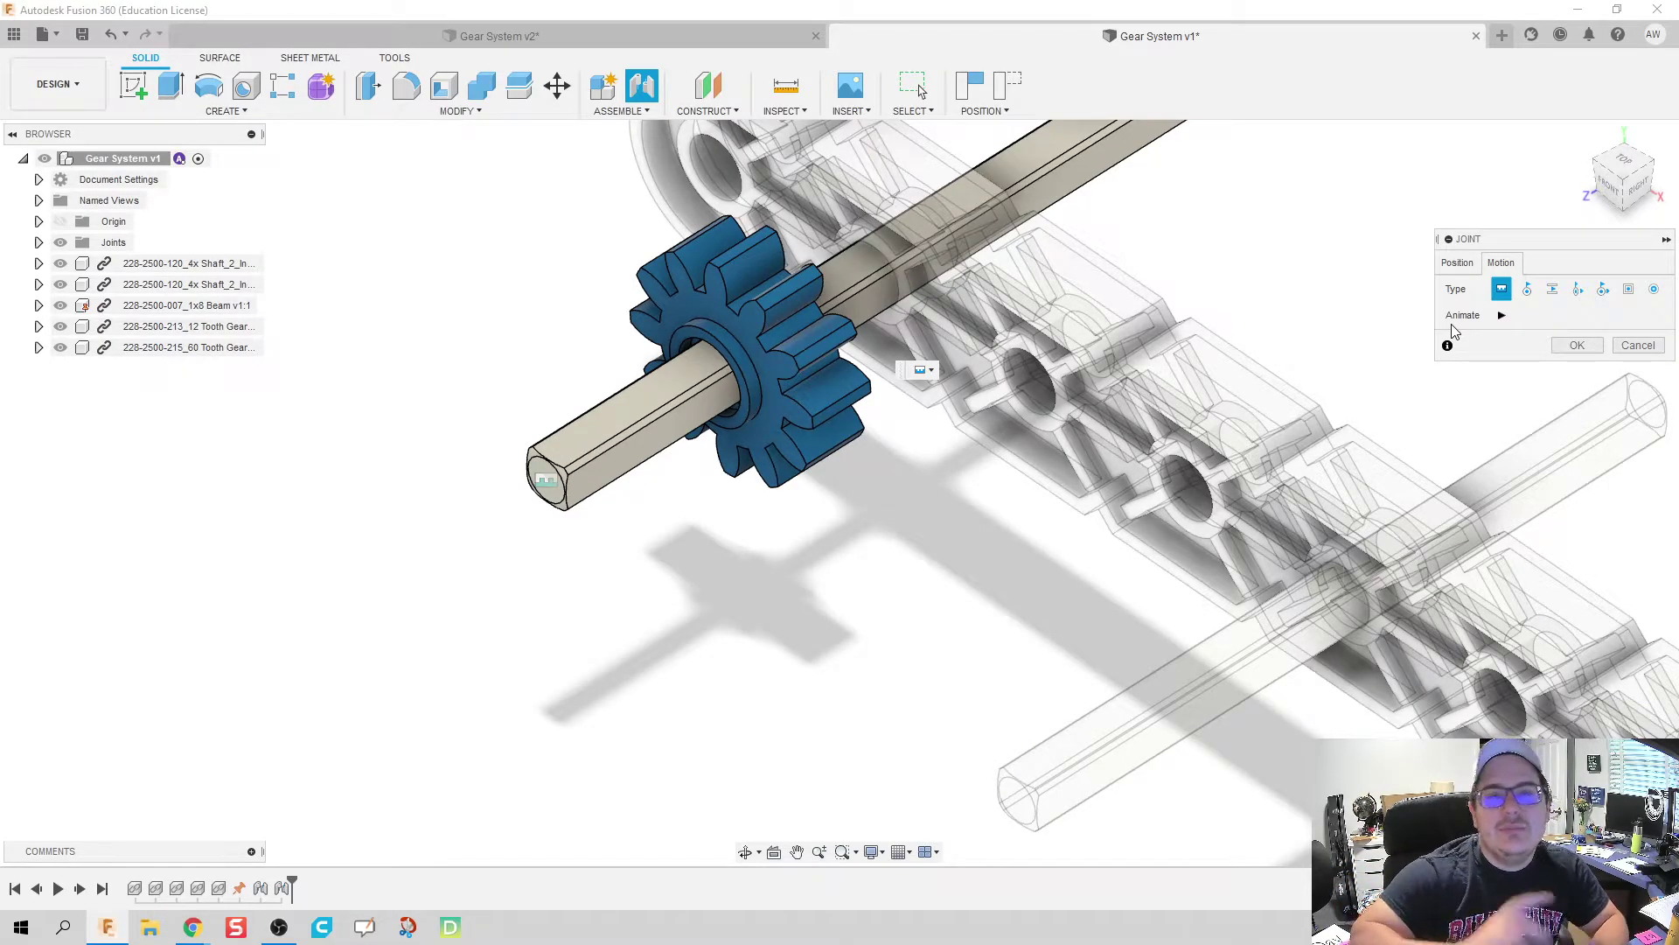
Create the 12-tooth gear's rigid joint on the shaft
click(1575, 345)
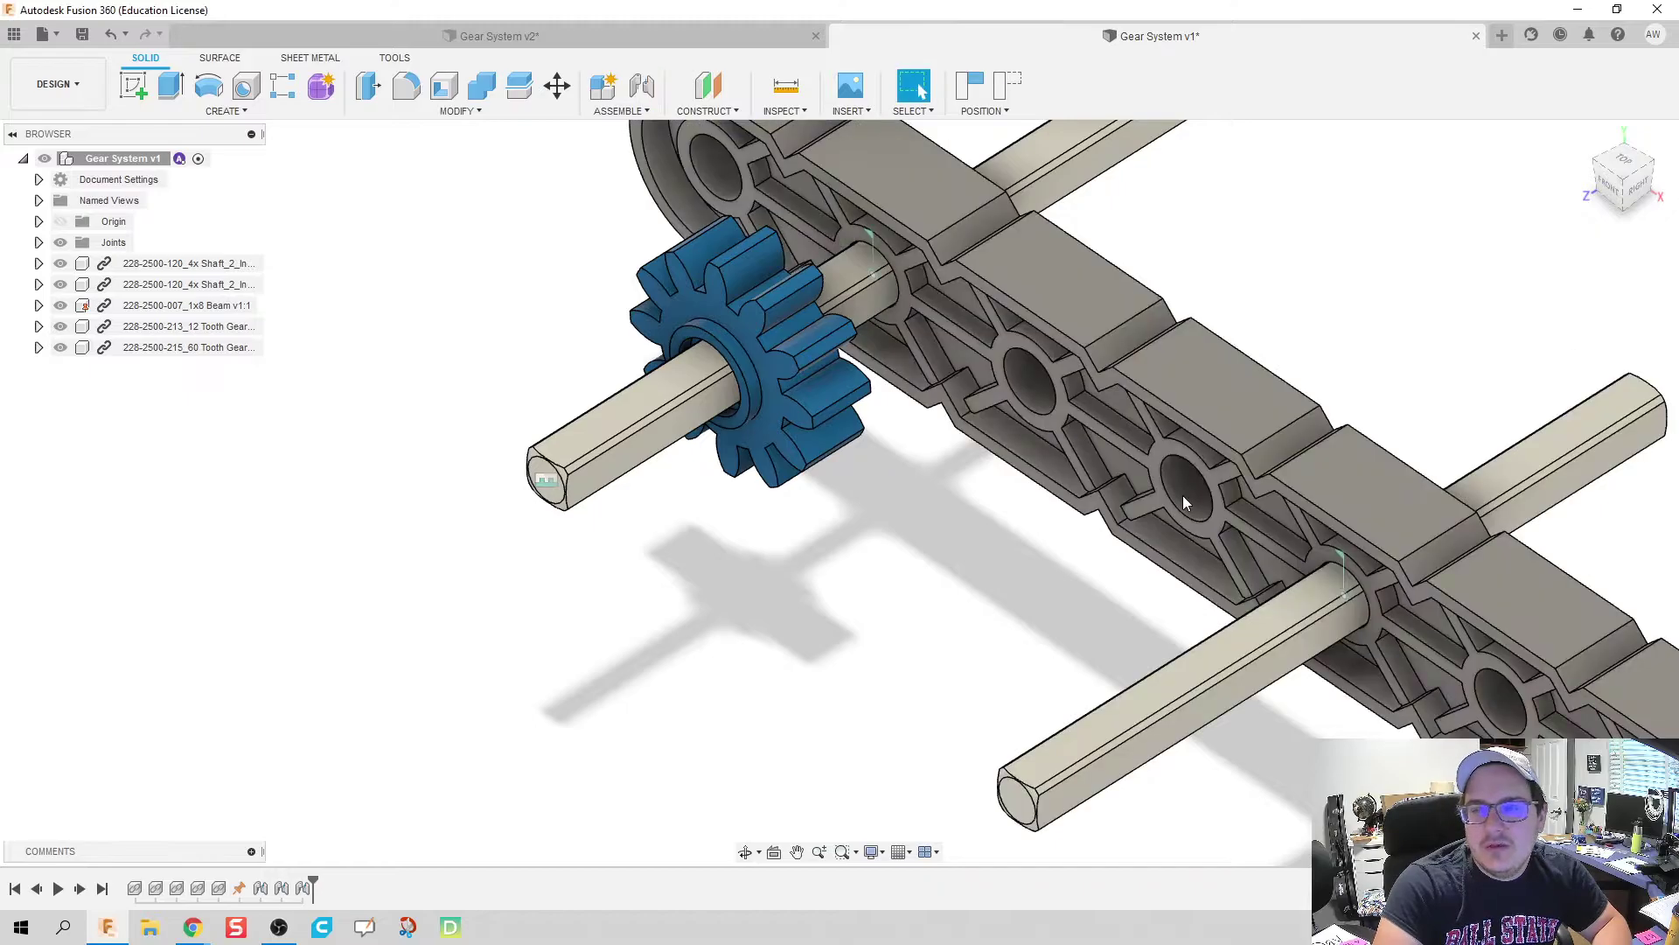
scroll(840, 582, up, 3)
scroll(844, 590, down, 3)
scroll(536, 448, up, 4)
scroll(537, 449, down, 4)
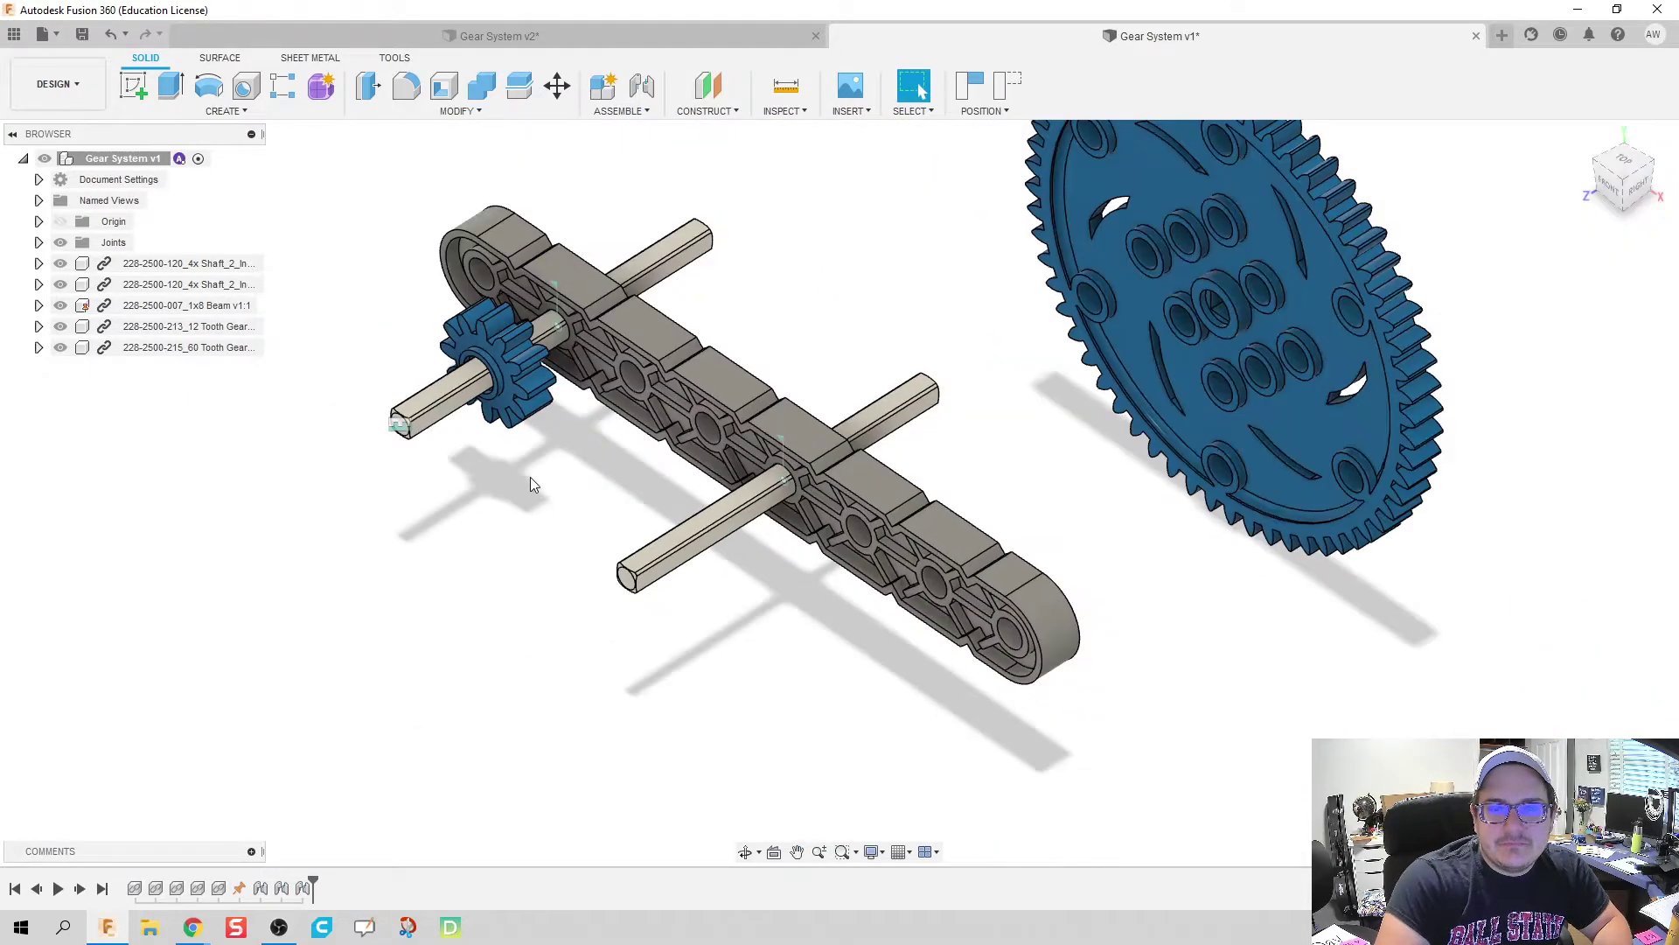
key(Escape)
Start a joint from the 60-tooth gear's centre hole to the second shaft's end
click(642, 86)
scroll(1146, 337, up, 5)
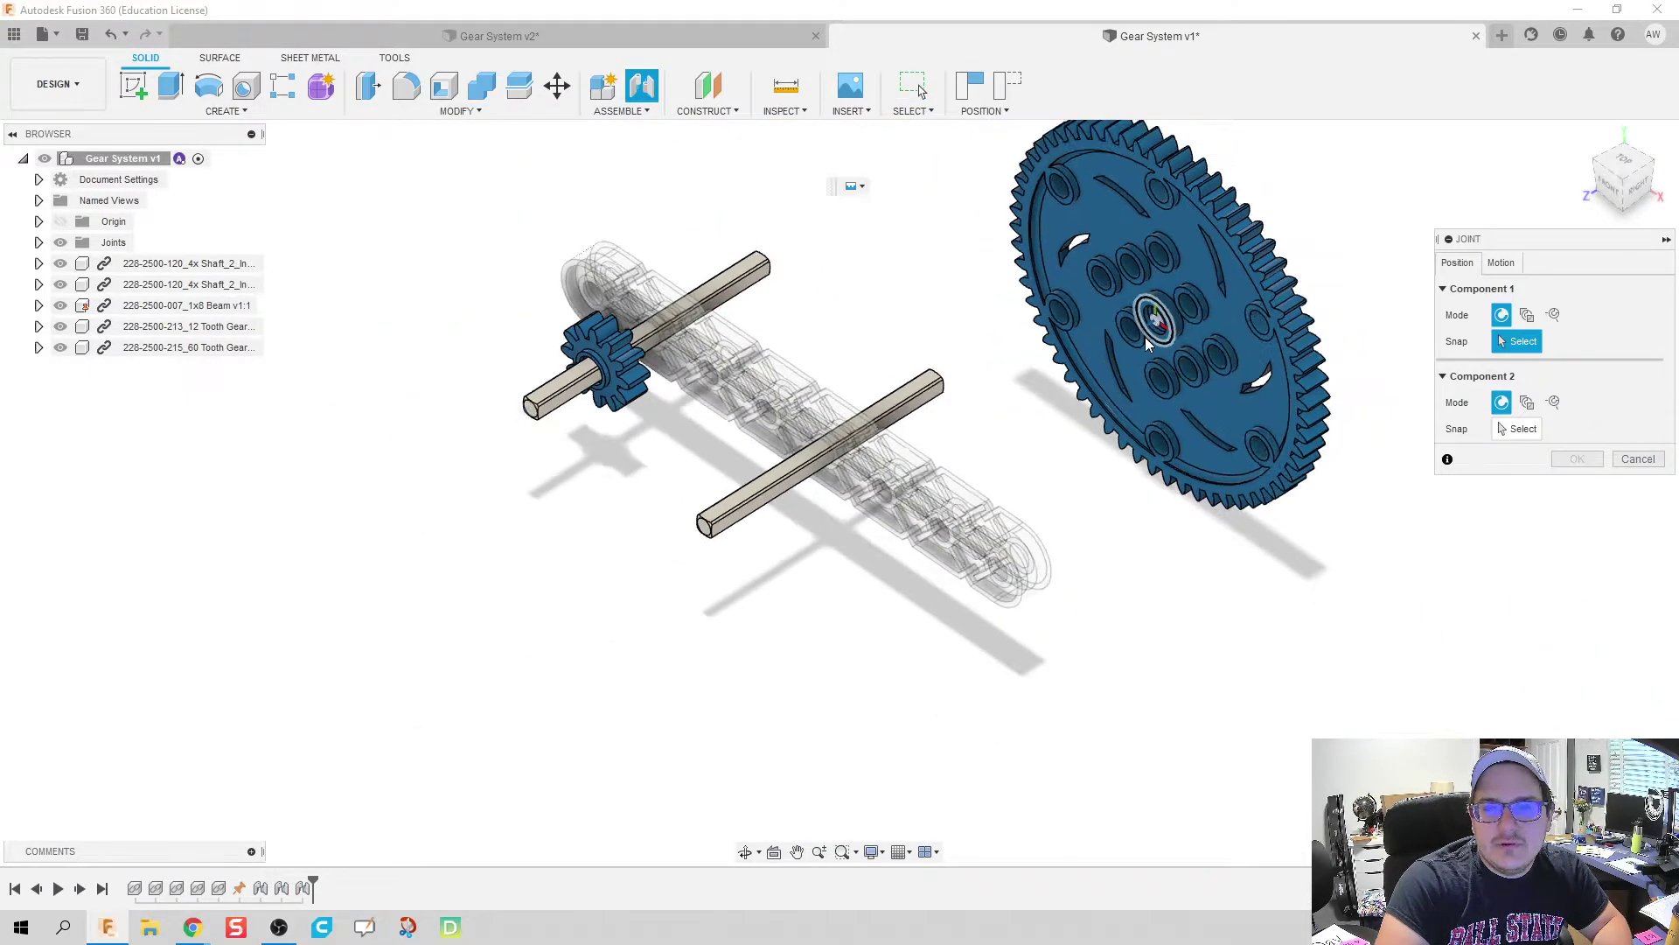
scroll(1172, 317, down, 2)
scroll(1162, 308, up, 7)
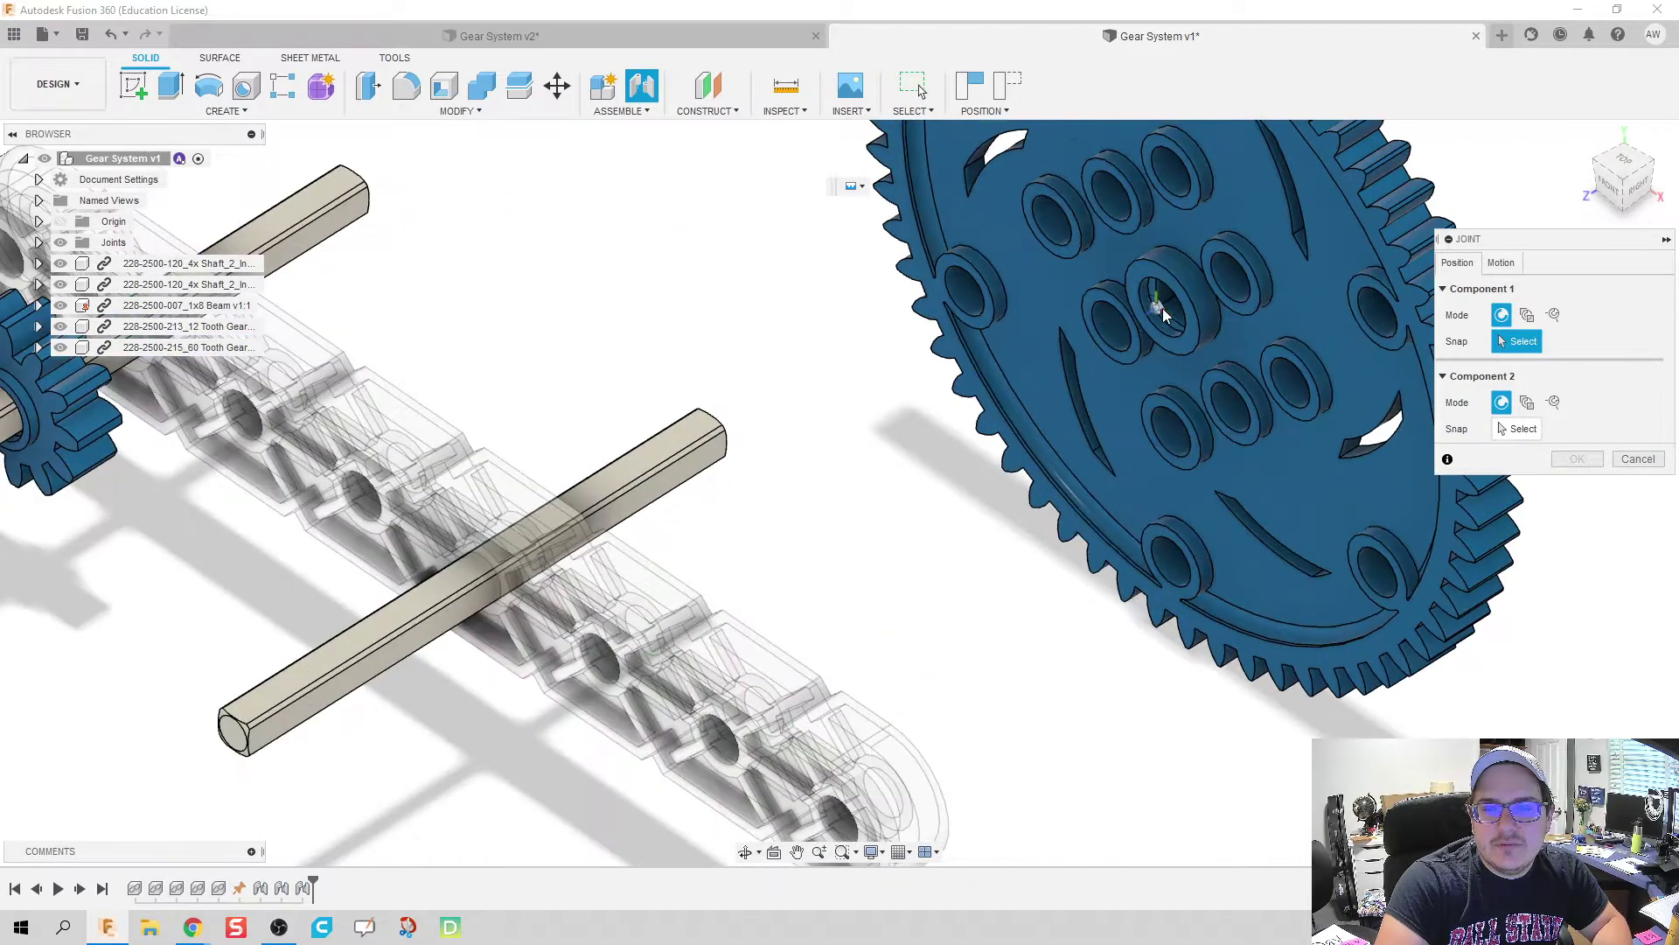
click(1127, 292)
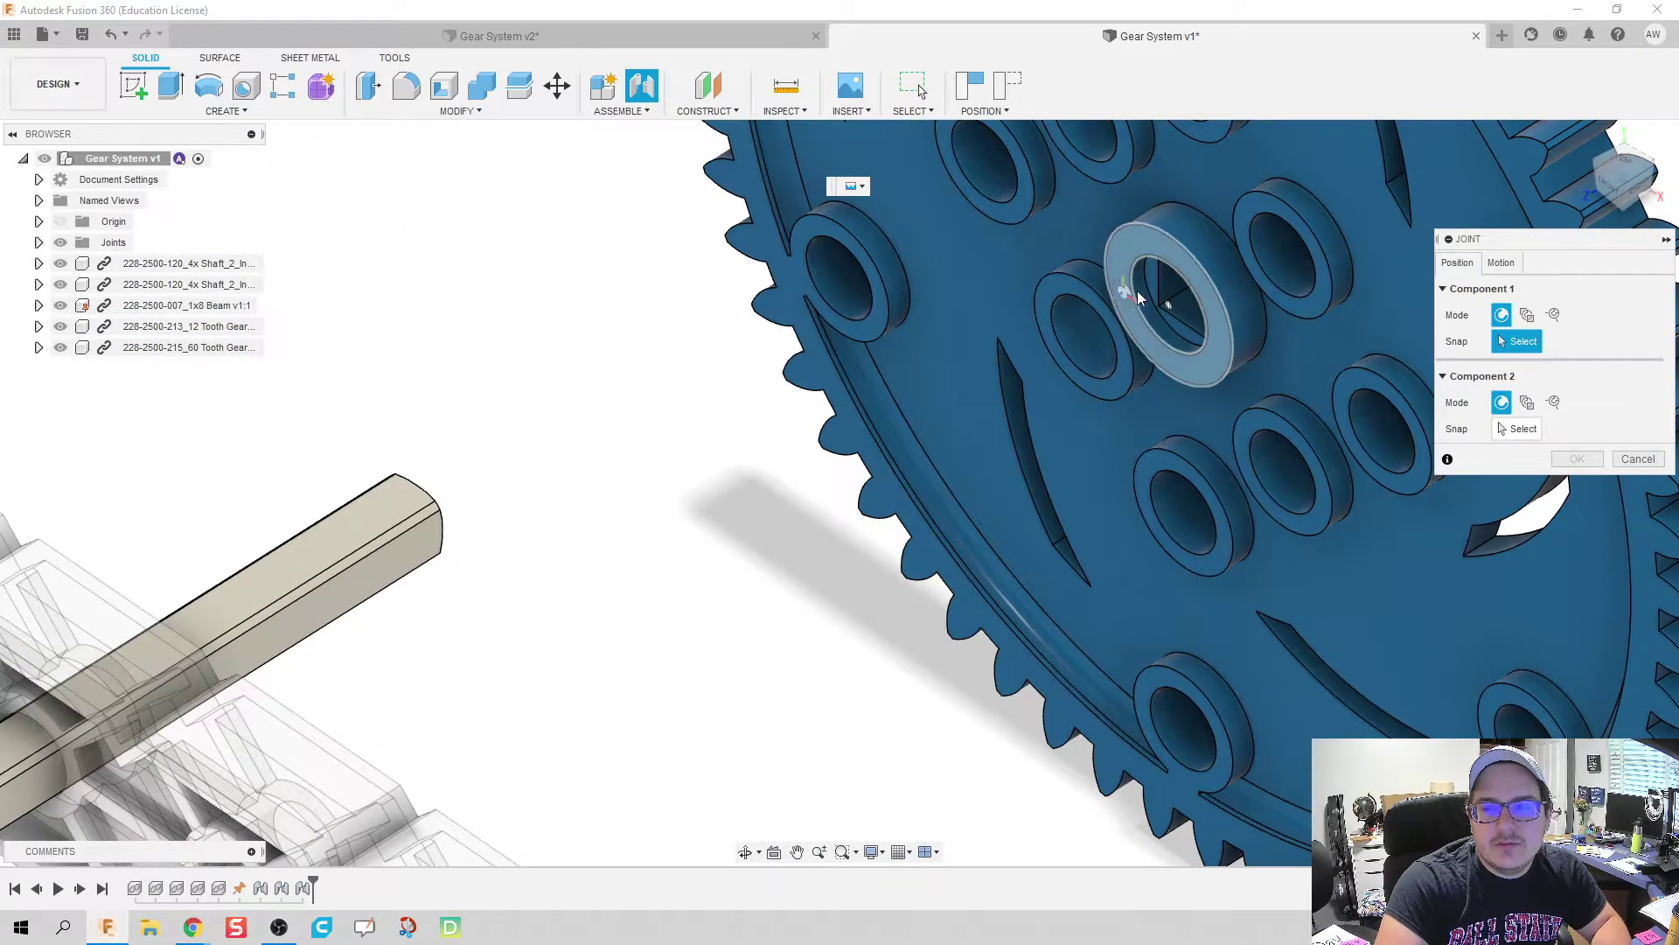
scroll(1148, 318, down, 8)
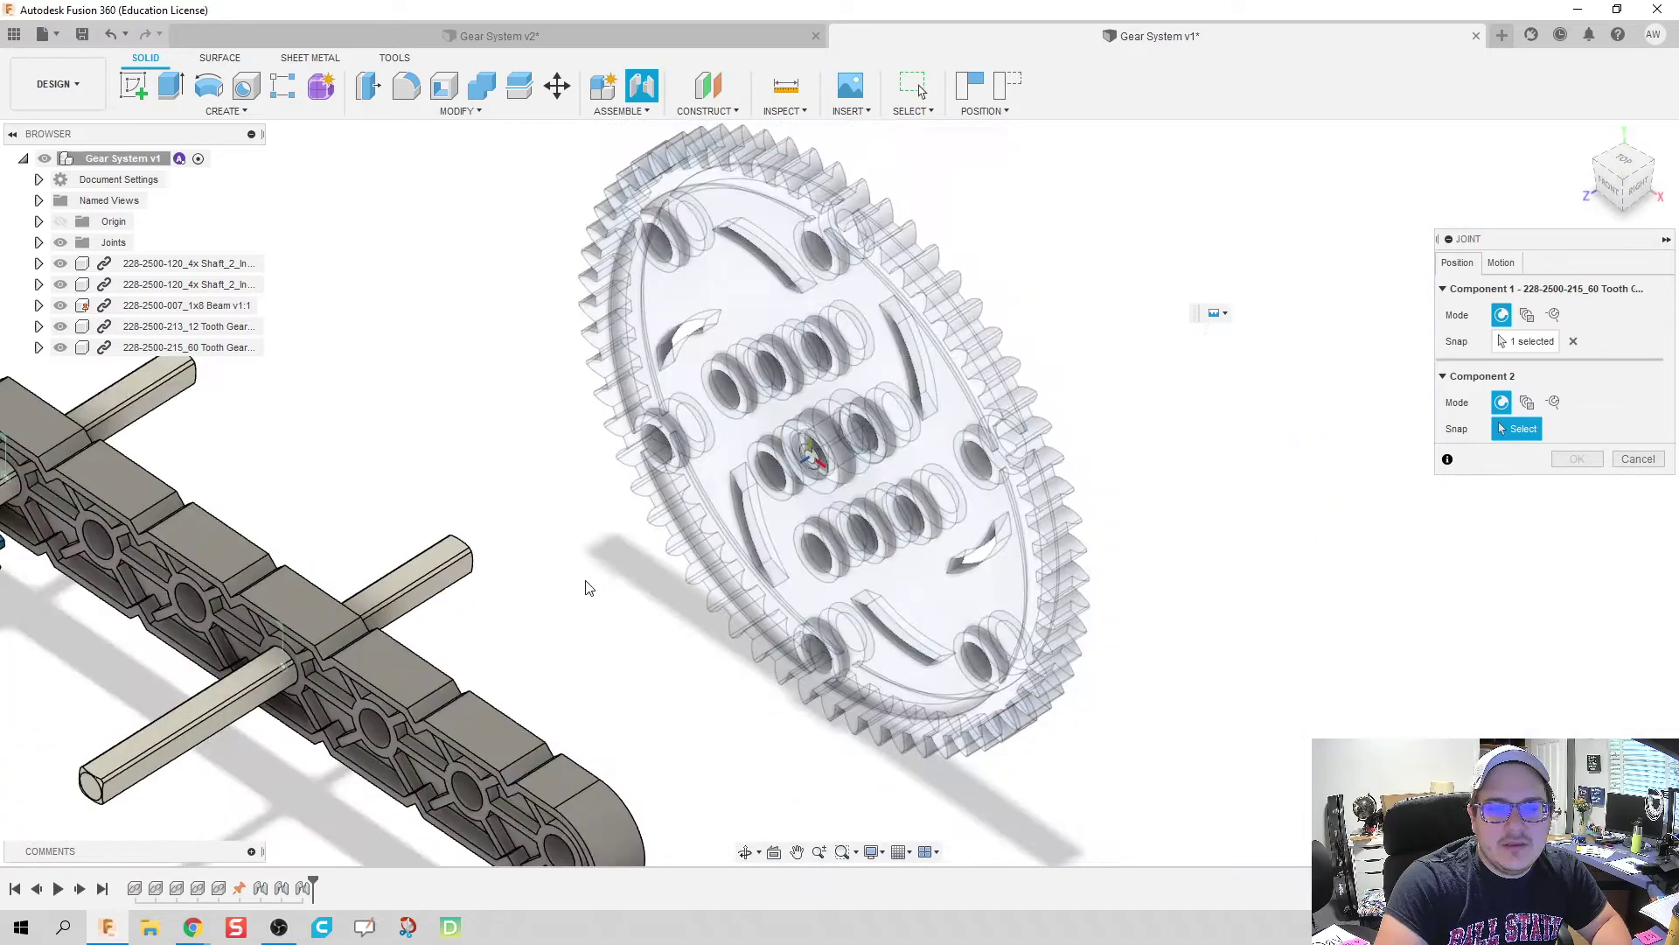
middle_drag(585, 584, 1405, 255)
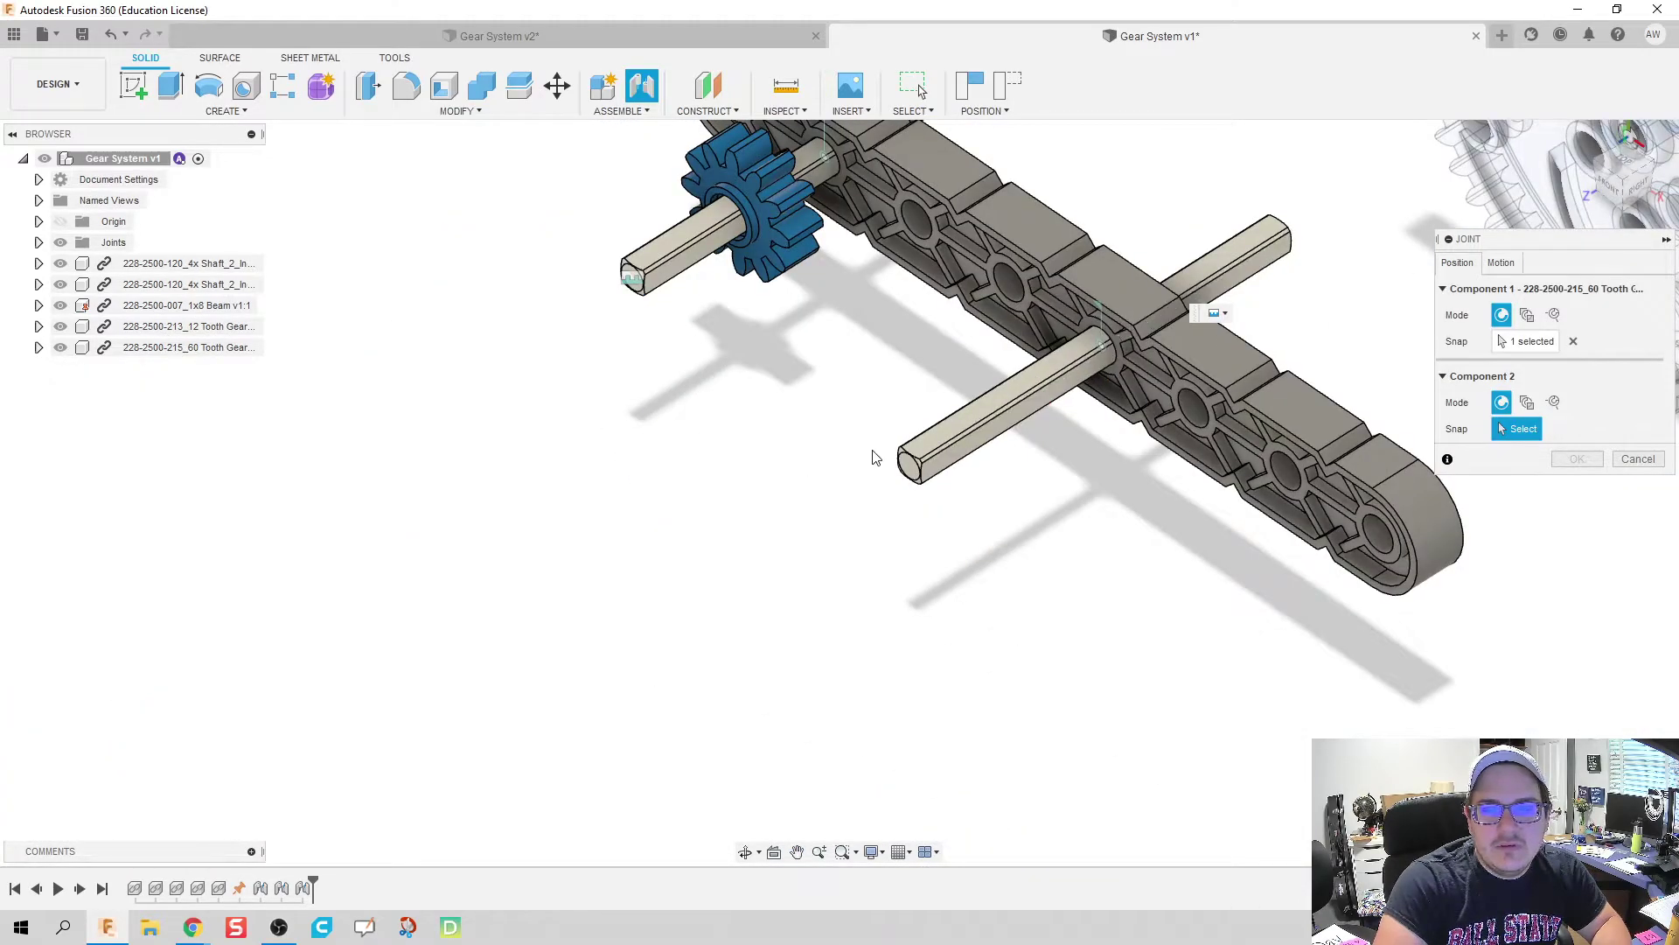
scroll(897, 477, up, 4)
click(926, 473)
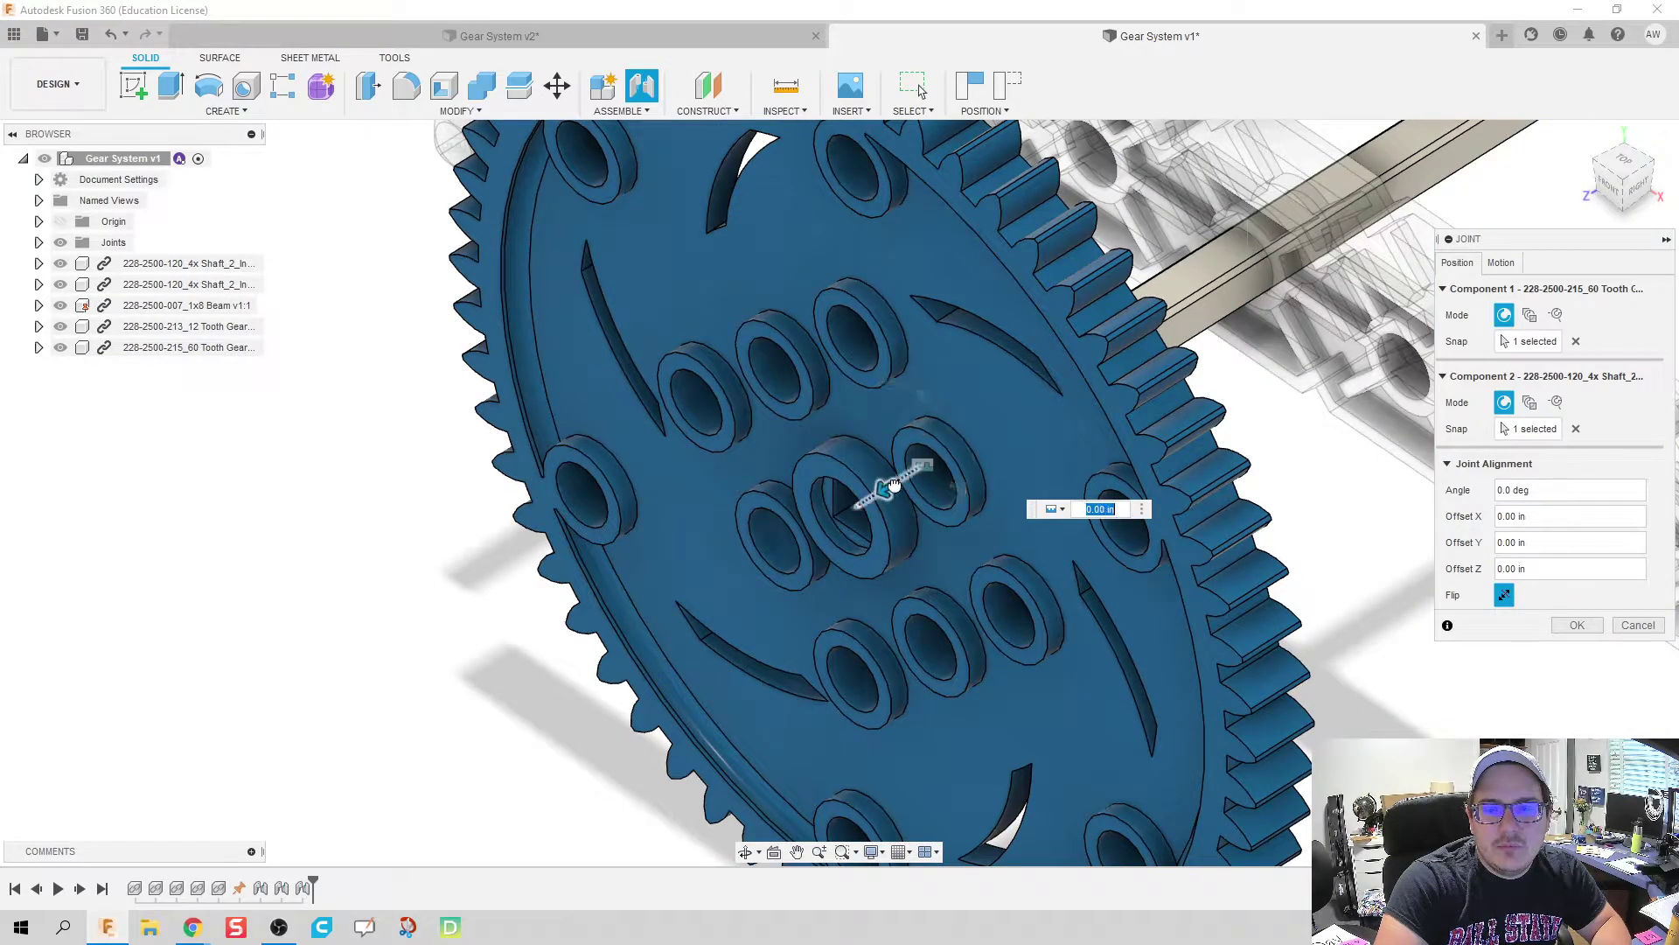
Offset the 60-tooth gear -0.75 in along the shaft and bring up its Motion settings
drag(922, 426, 1142, 367)
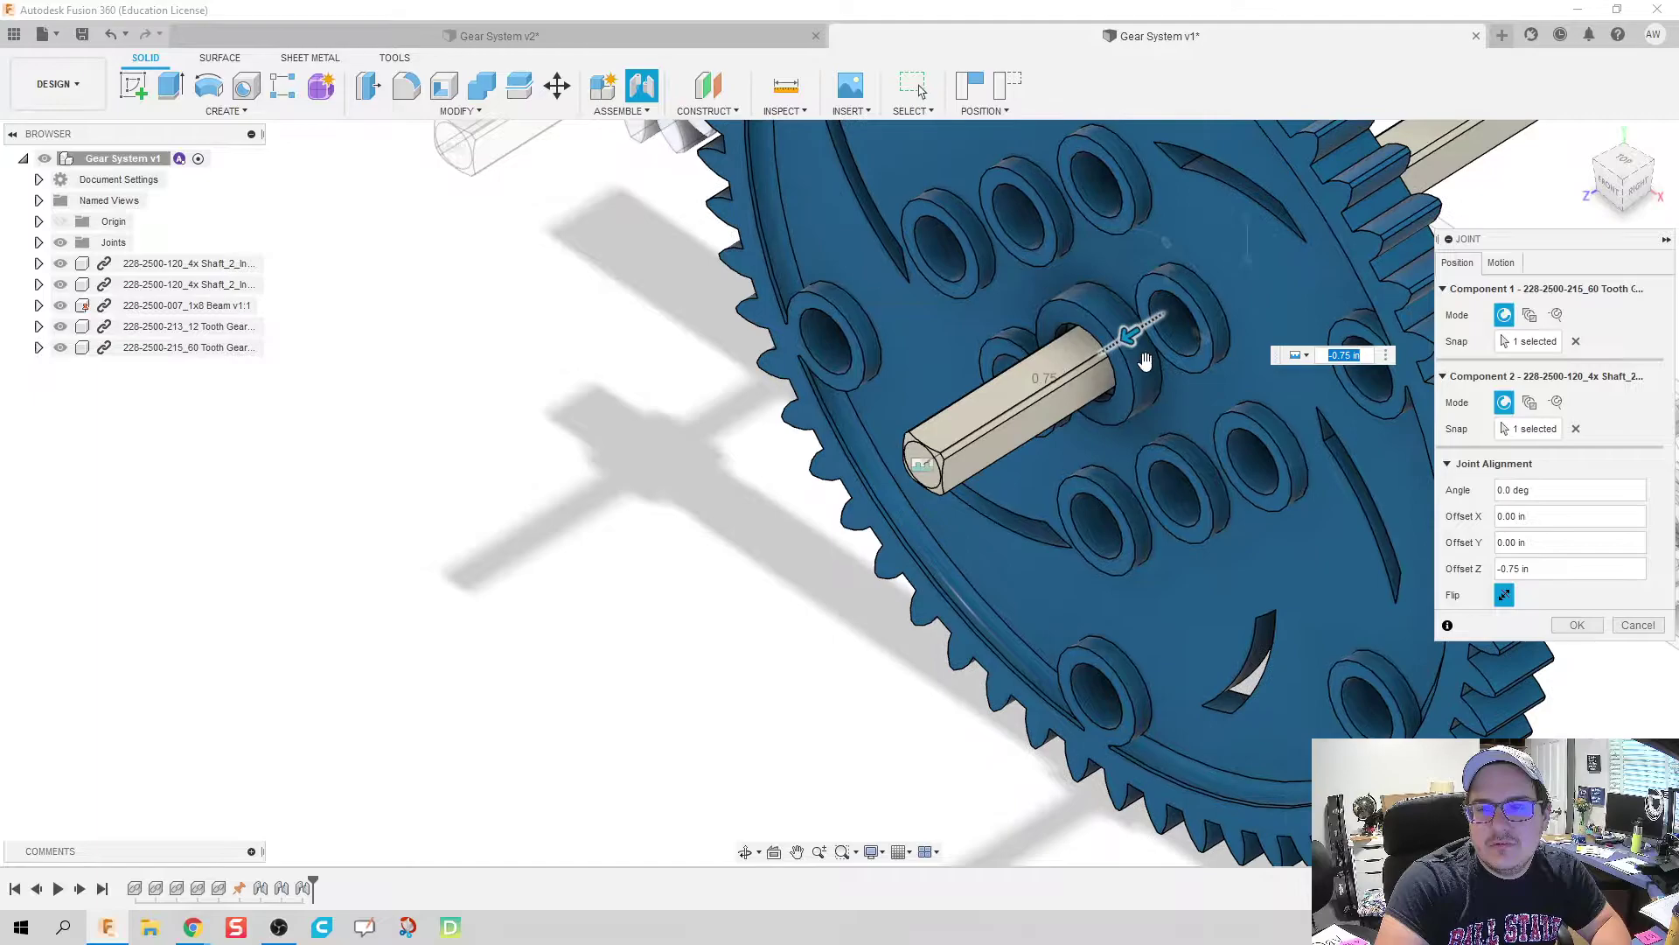
scroll(699, 451, down, 5)
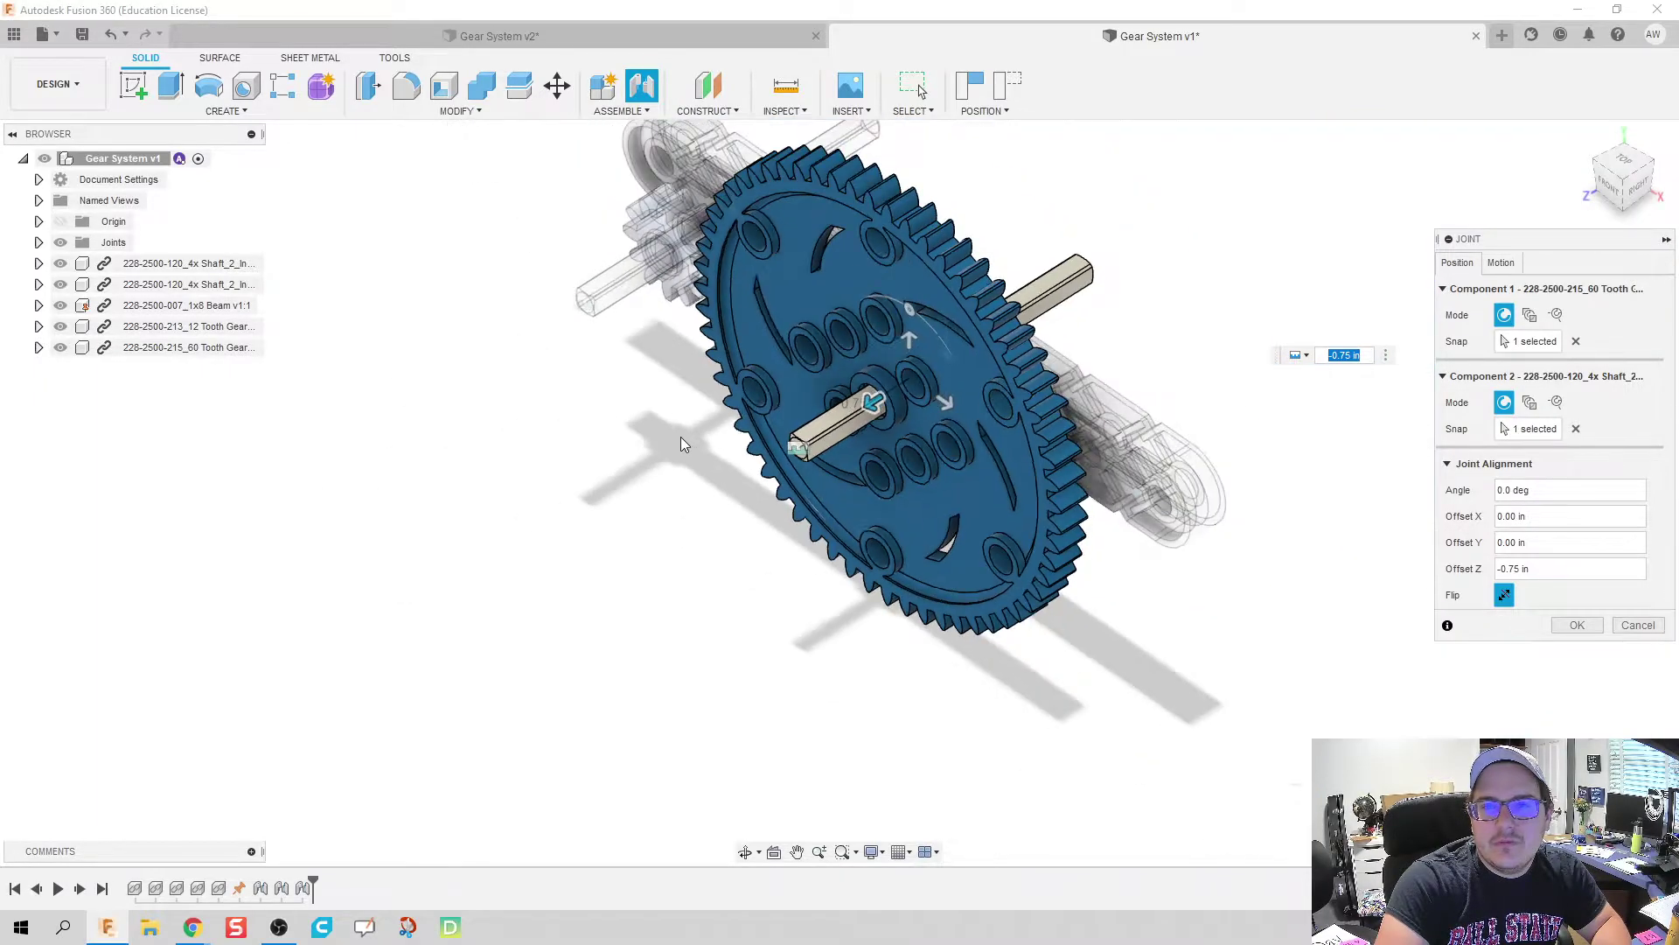
mouse_move(650, 511)
shift+middle_down()
mouse_move(591, 490)
mouse_move(656, 480)
shift+middle_up()
click(1501, 263)
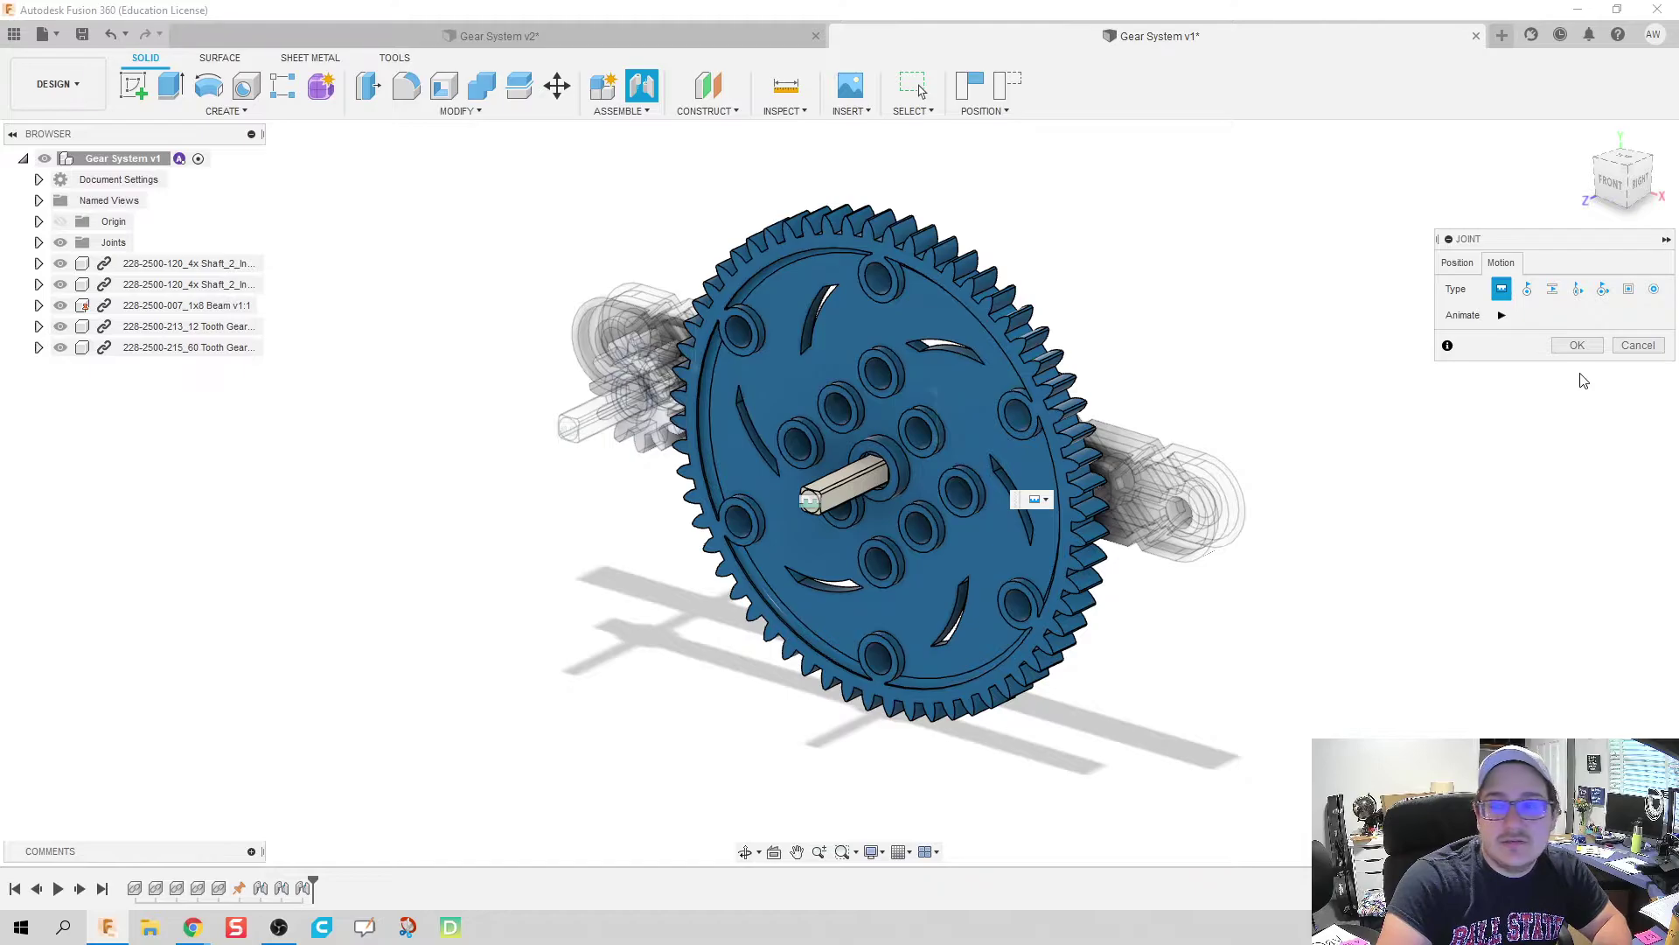
Confirm the large gear's joint and spin the 60-tooth gear on its shaft
click(1578, 345)
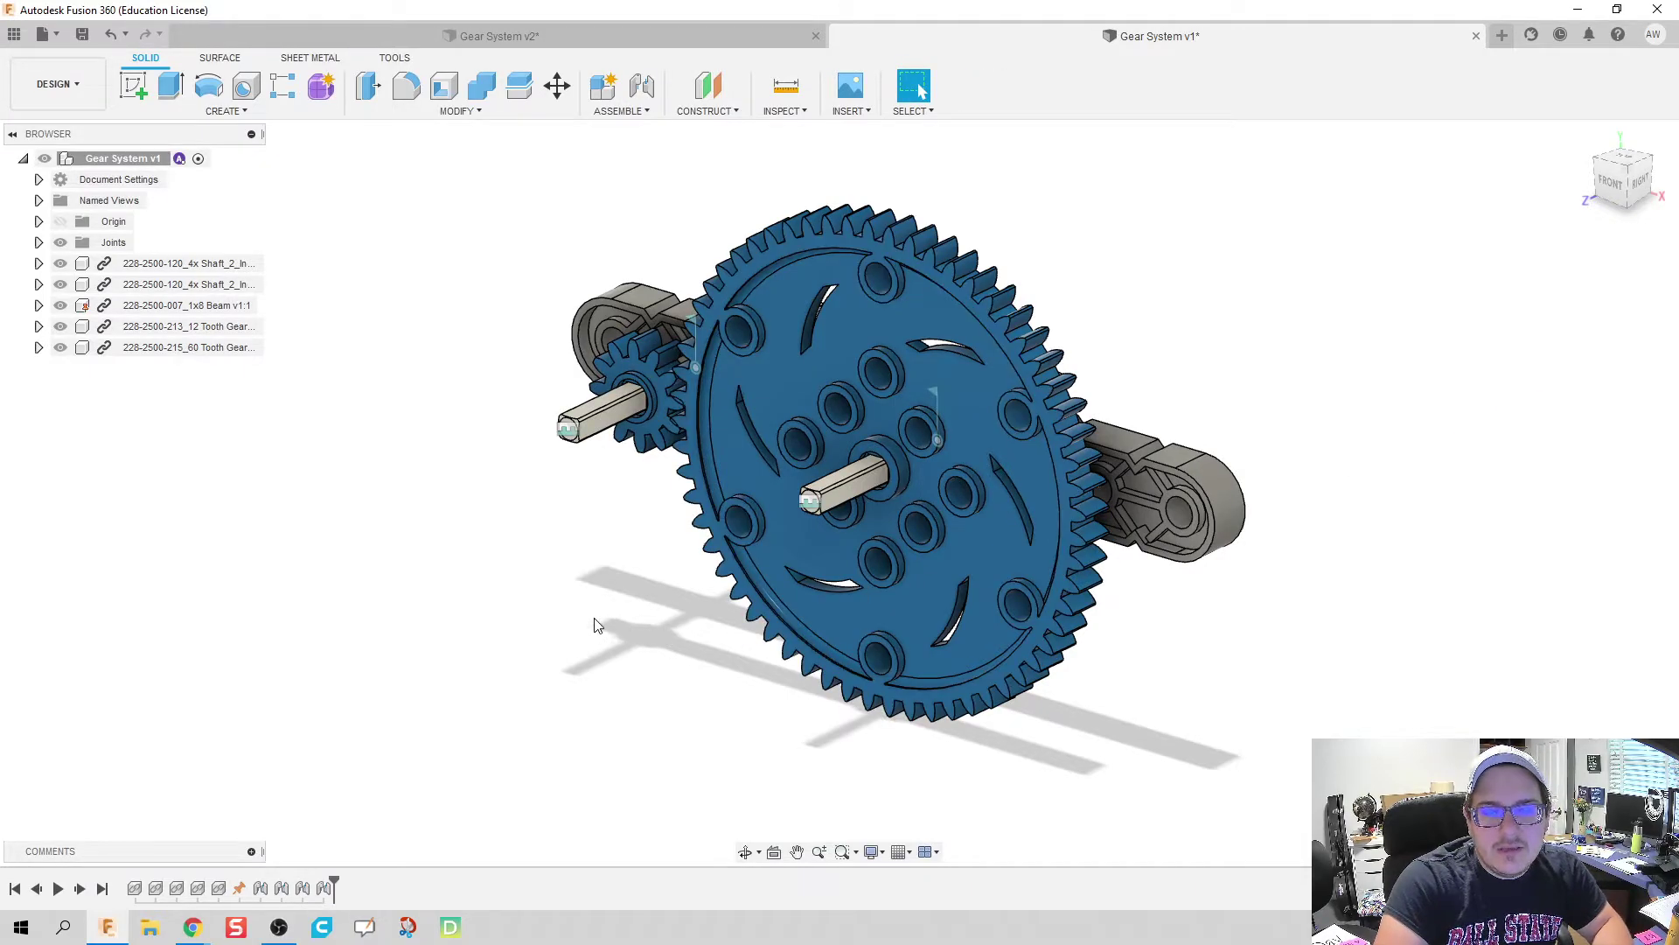
mouse_move(595, 625)
shift+middle_down()
mouse_move(611, 626)
mouse_move(600, 668)
mouse_move(604, 647)
shift+middle_up()
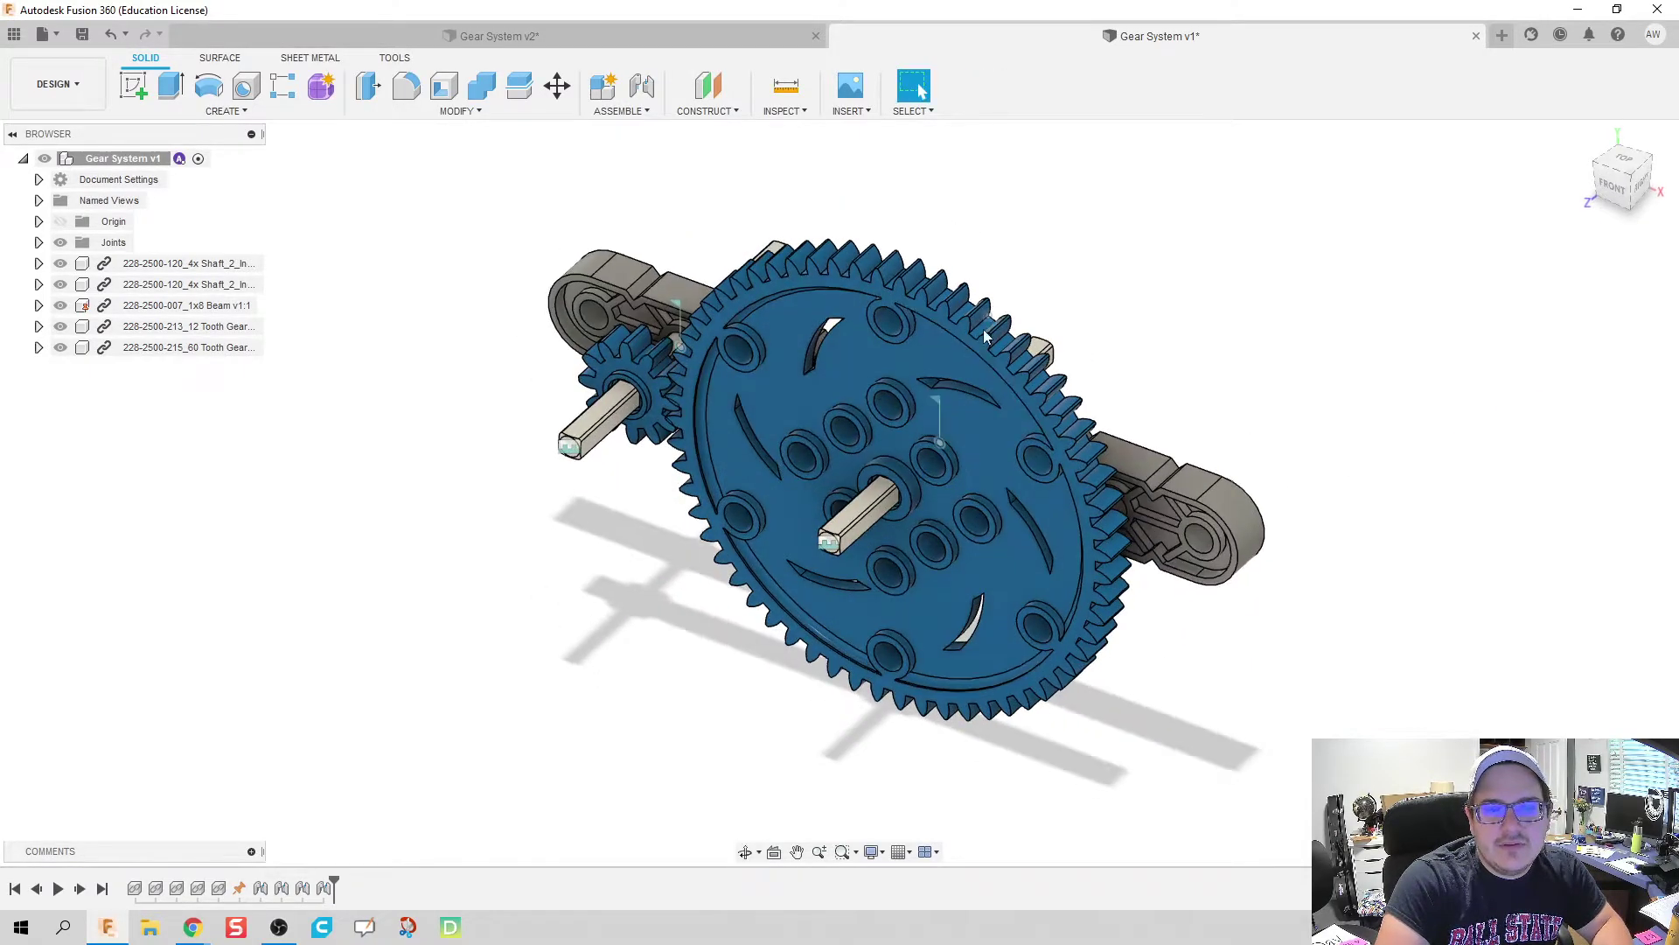
drag(986, 335, 669, 459)
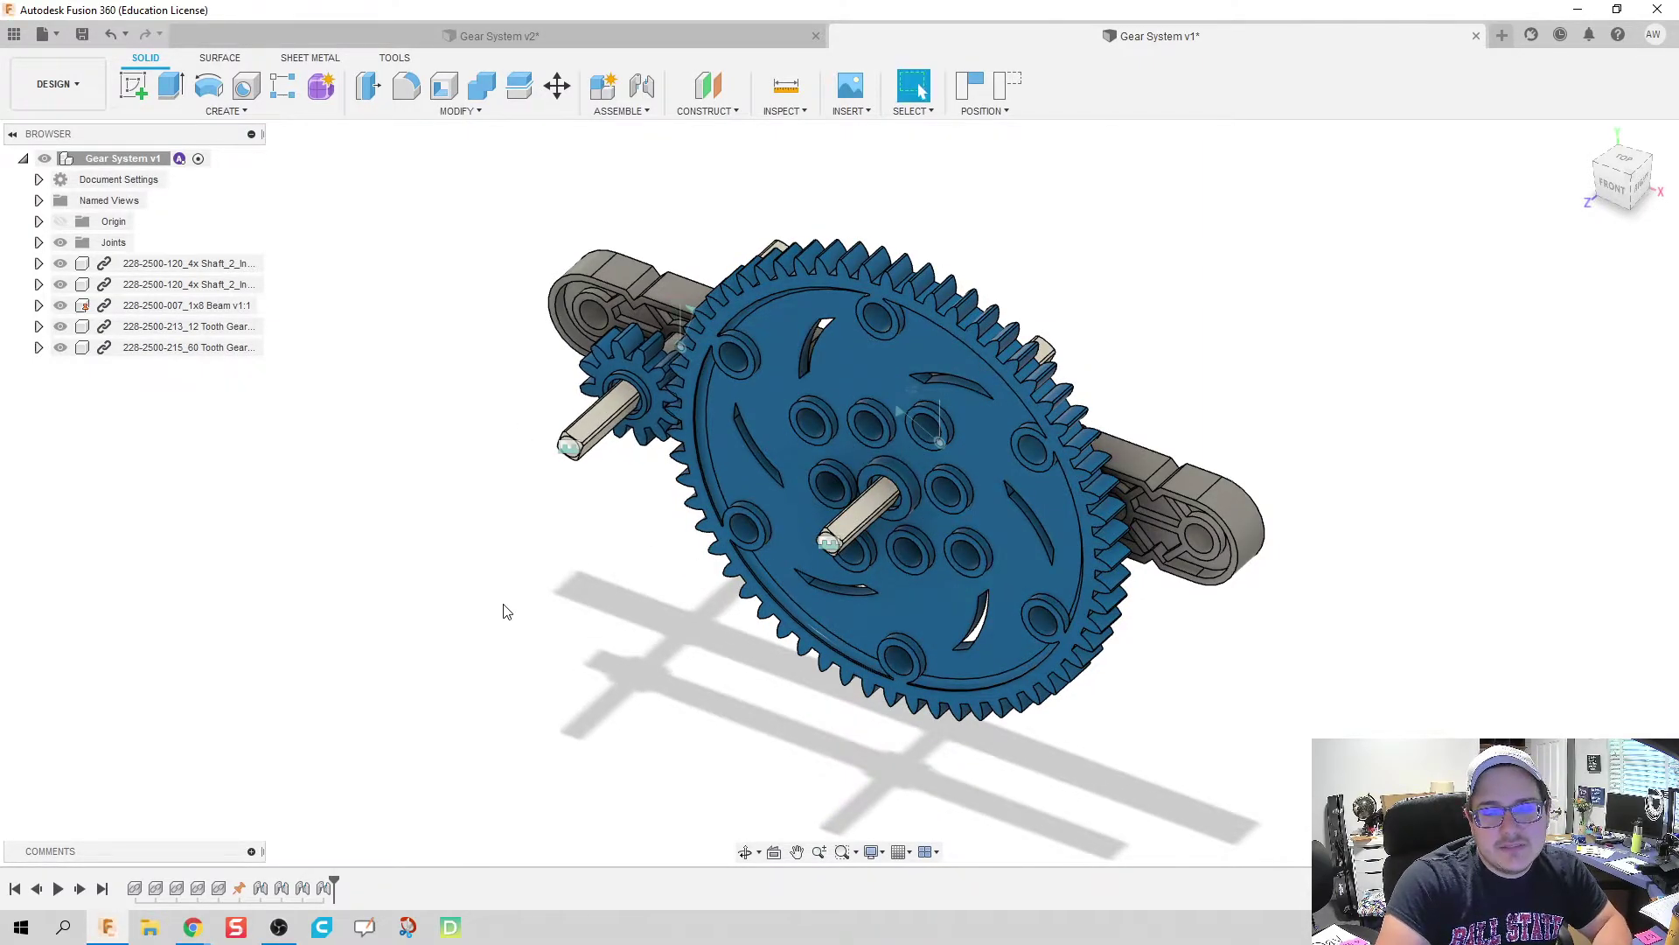
Revert the gears to their jointed positions and zoom toward the small gear
scroll(562, 555, up, 3)
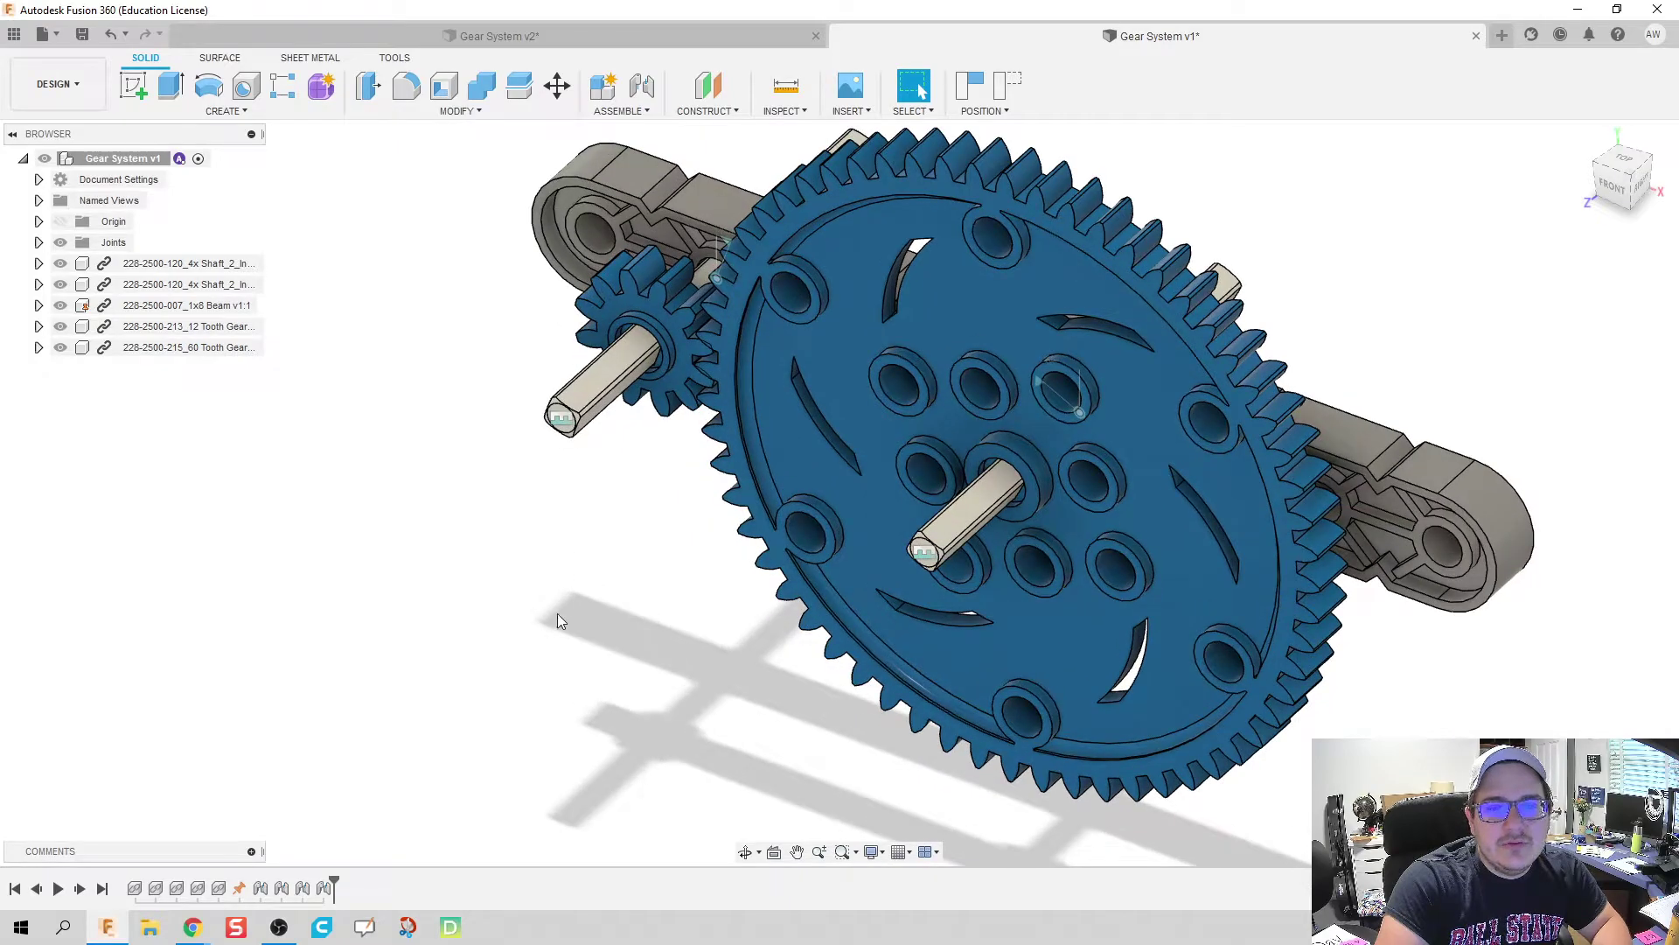
shift+middle_drag(555, 566, 555, 464)
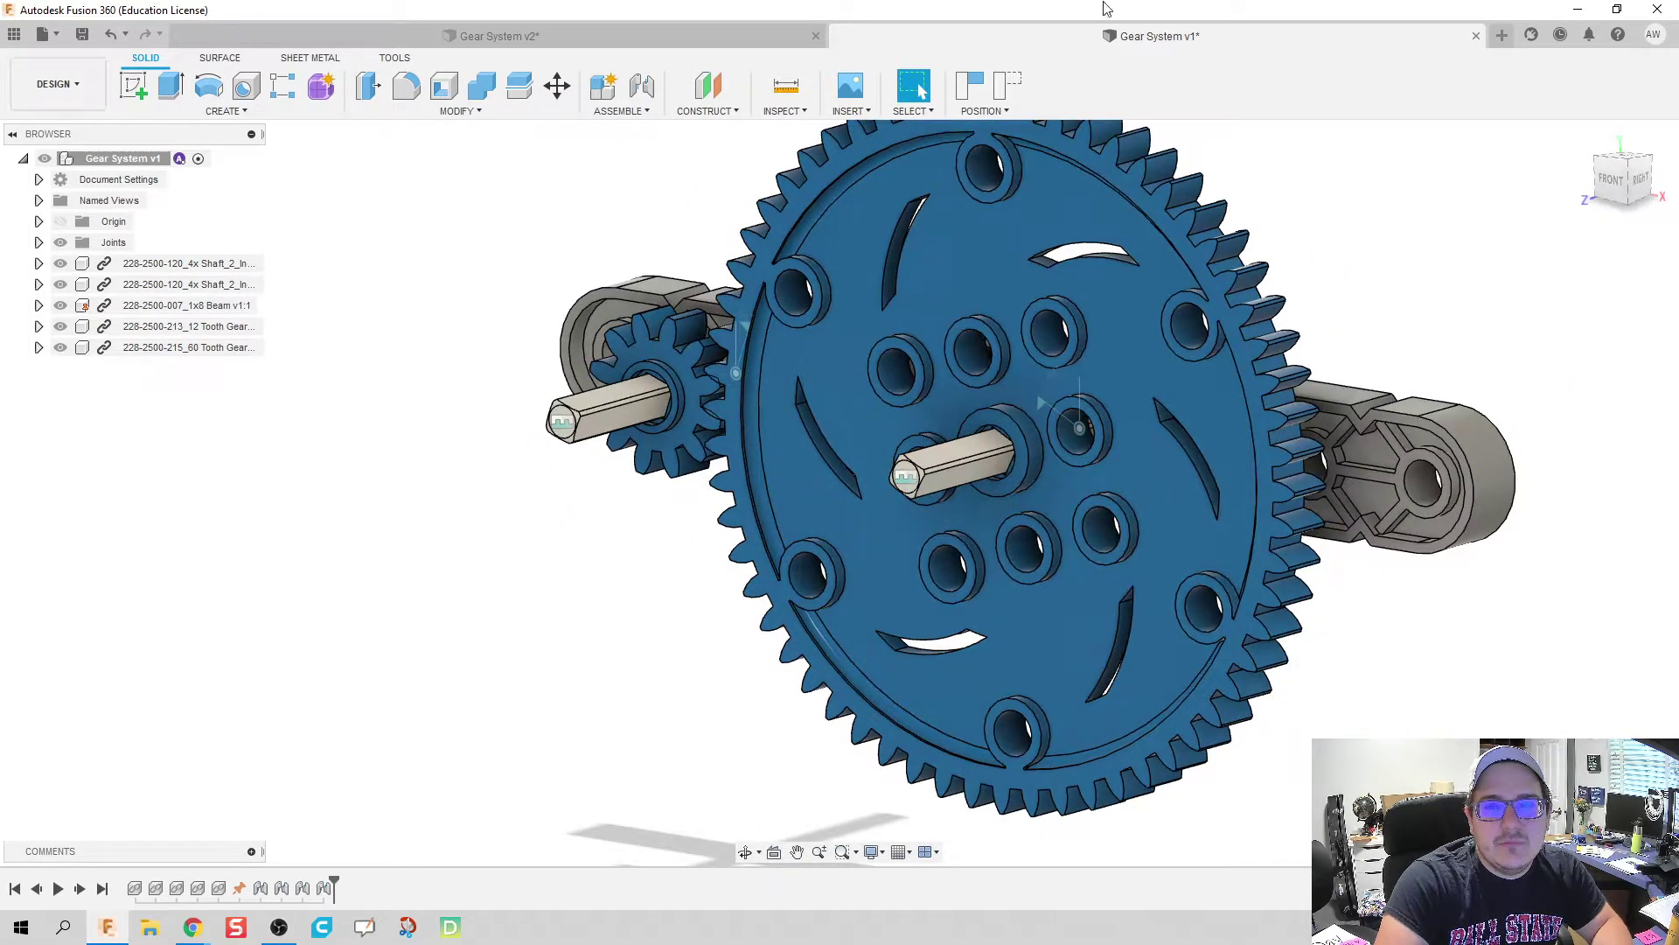
click(1011, 91)
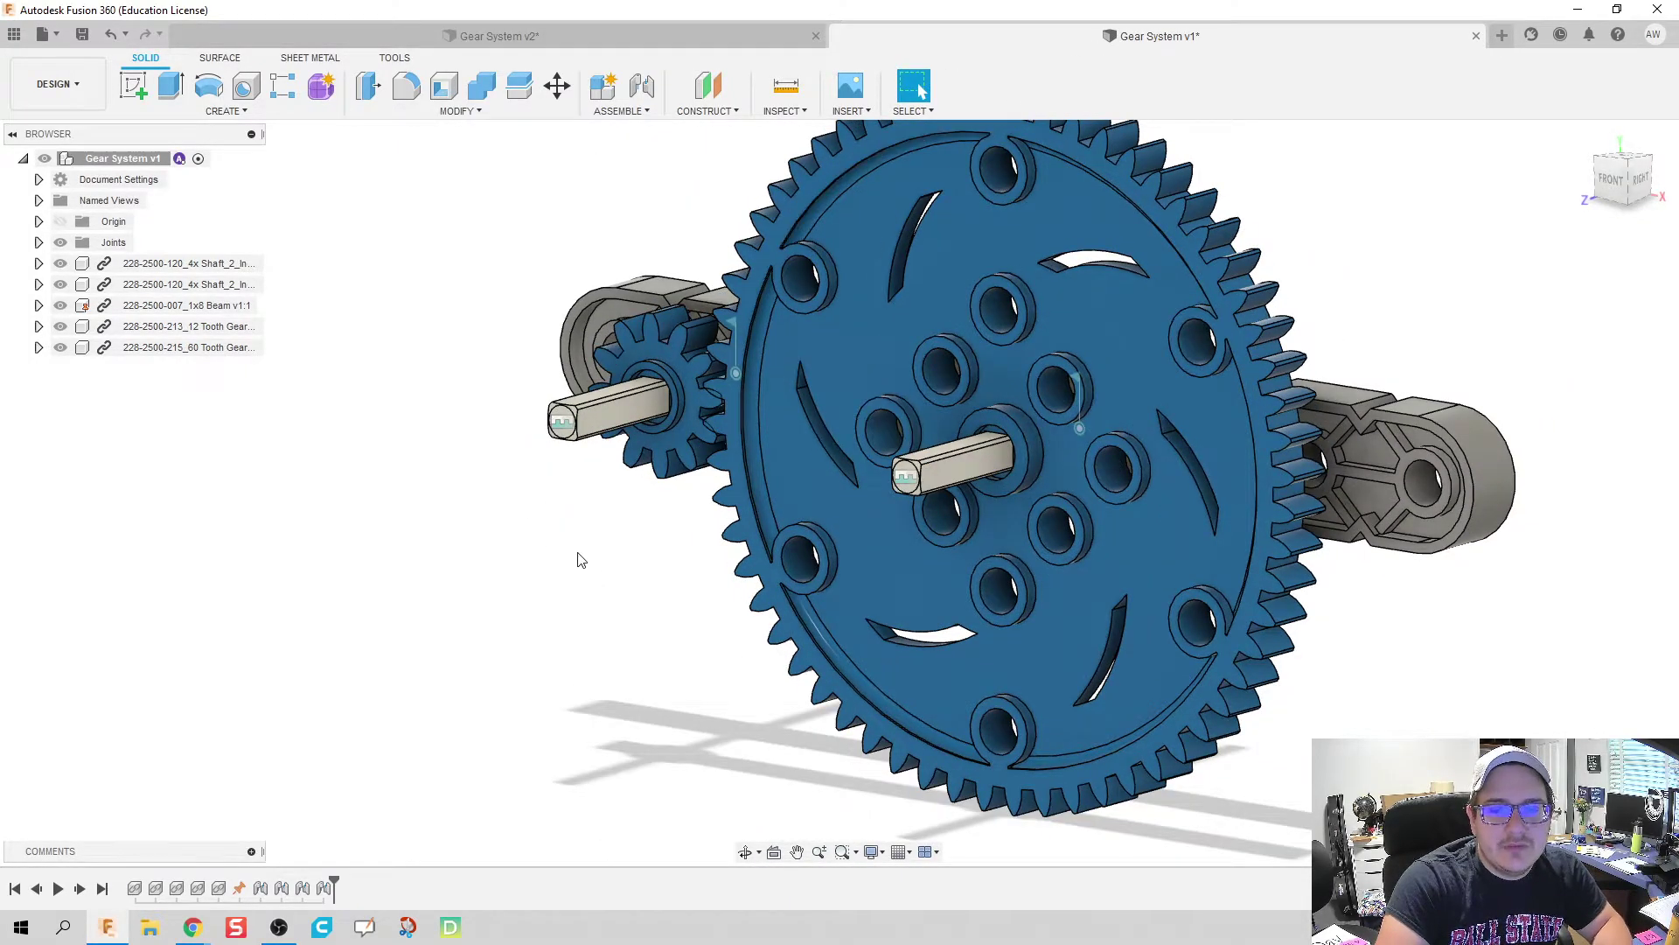
shift+middle_drag(566, 584, 690, 406)
scroll(690, 406, up, 5)
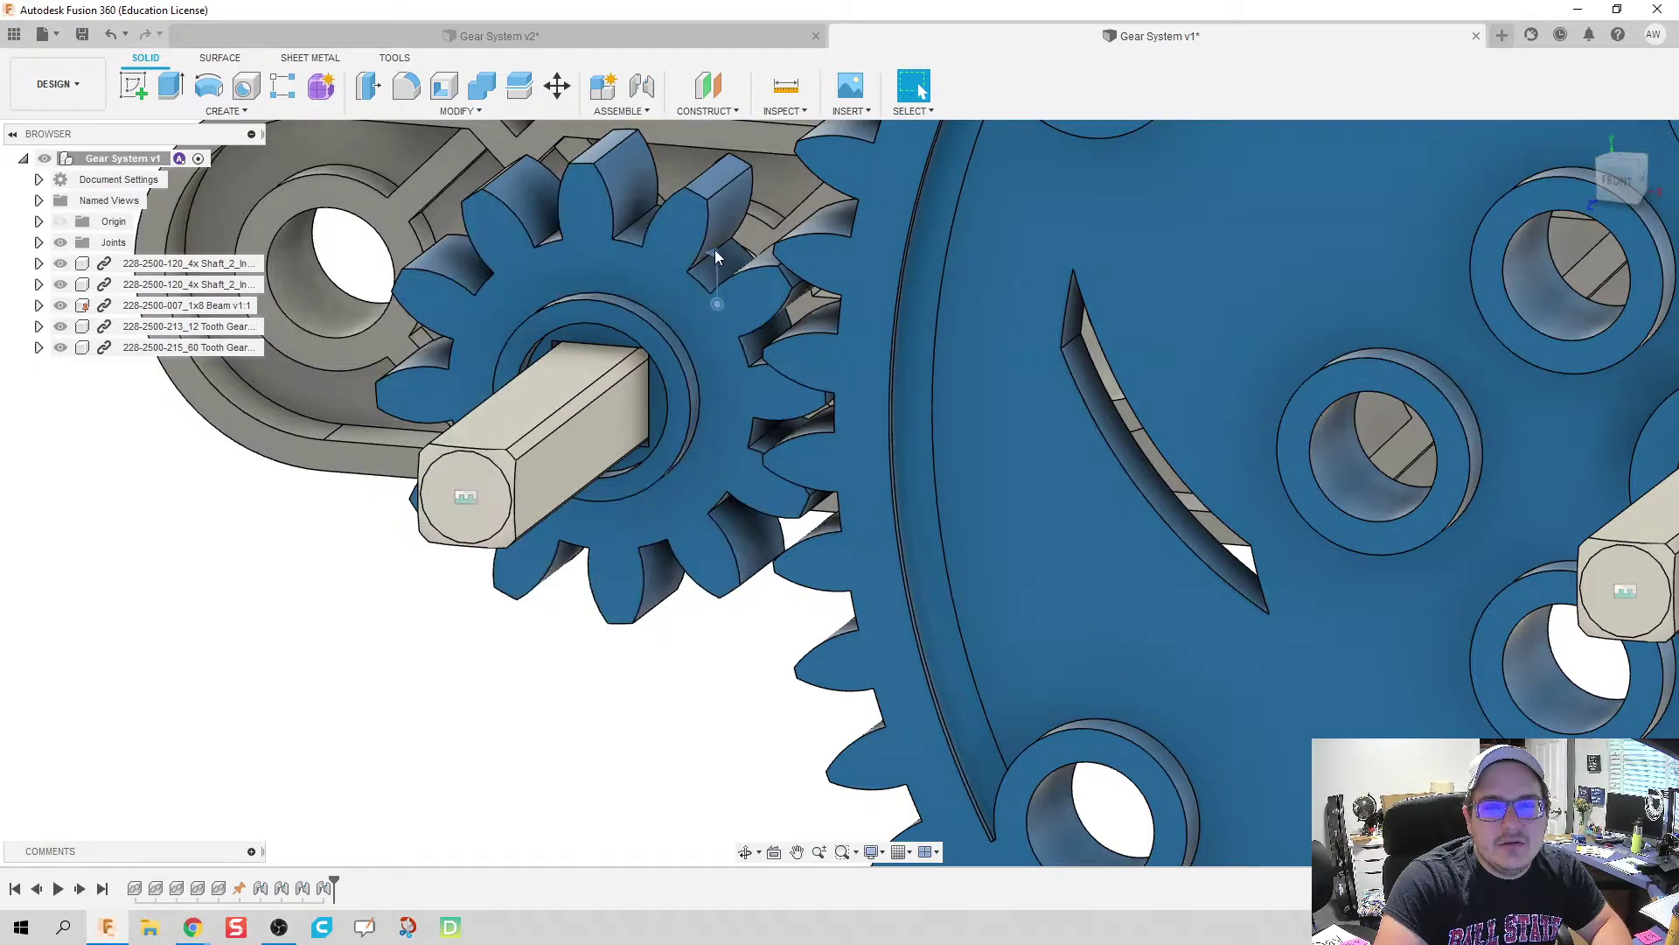
Edit the small gear shaft's joint to a -5 deg angle so the teeth mesh
click(716, 254)
right_click(716, 254)
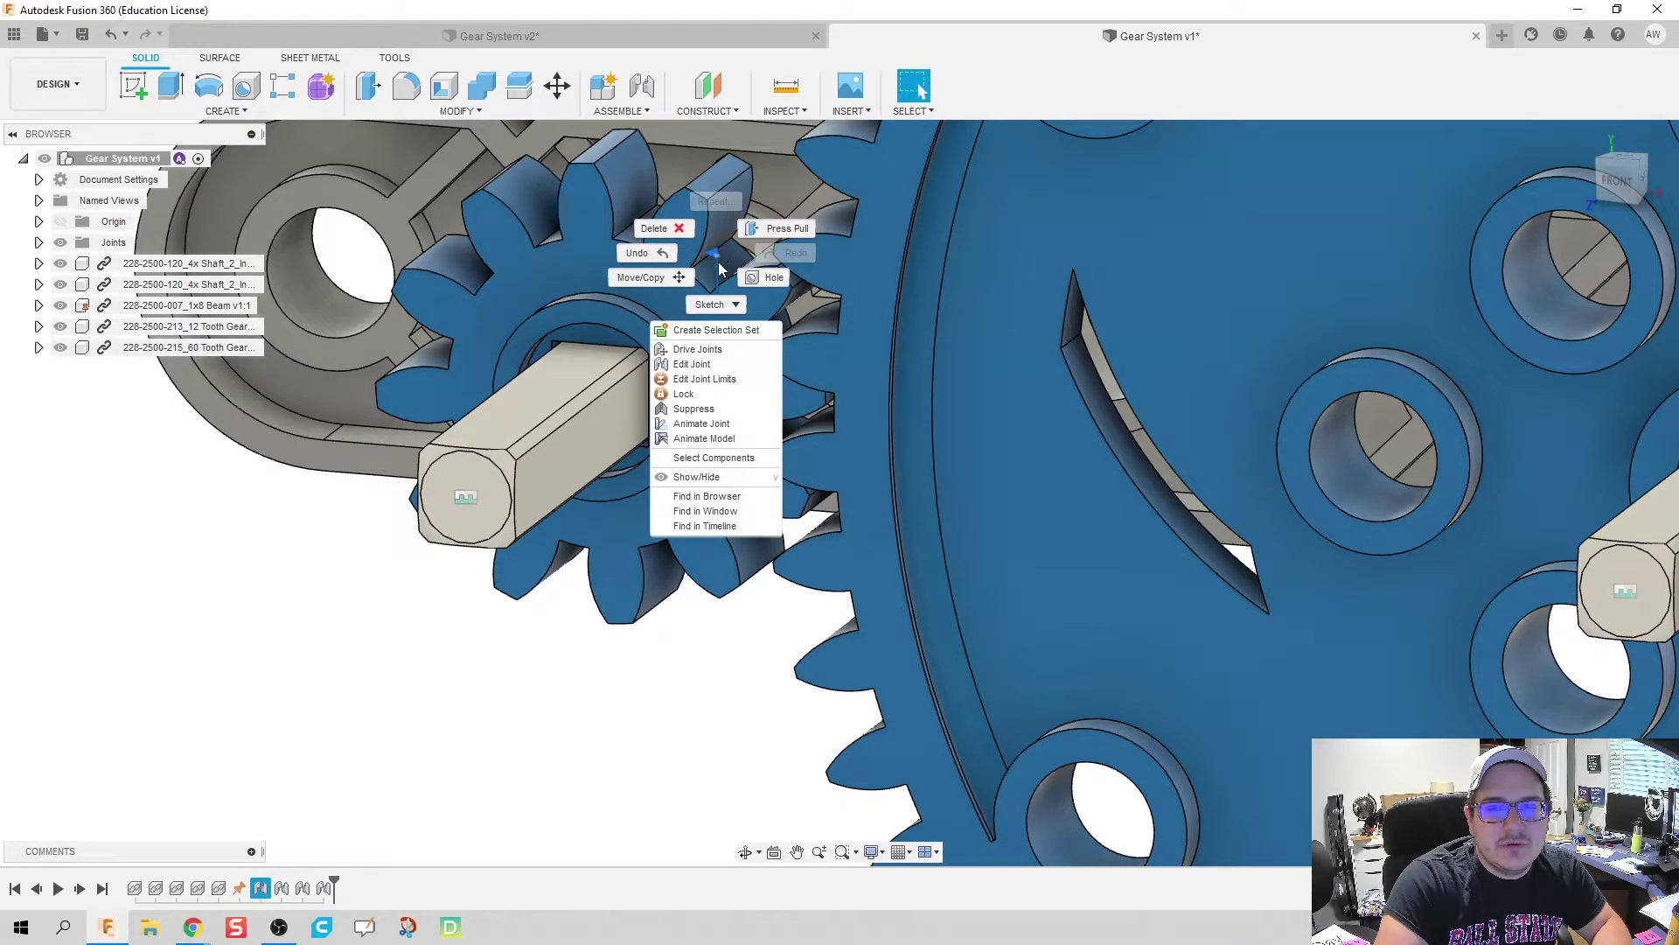
click(716, 363)
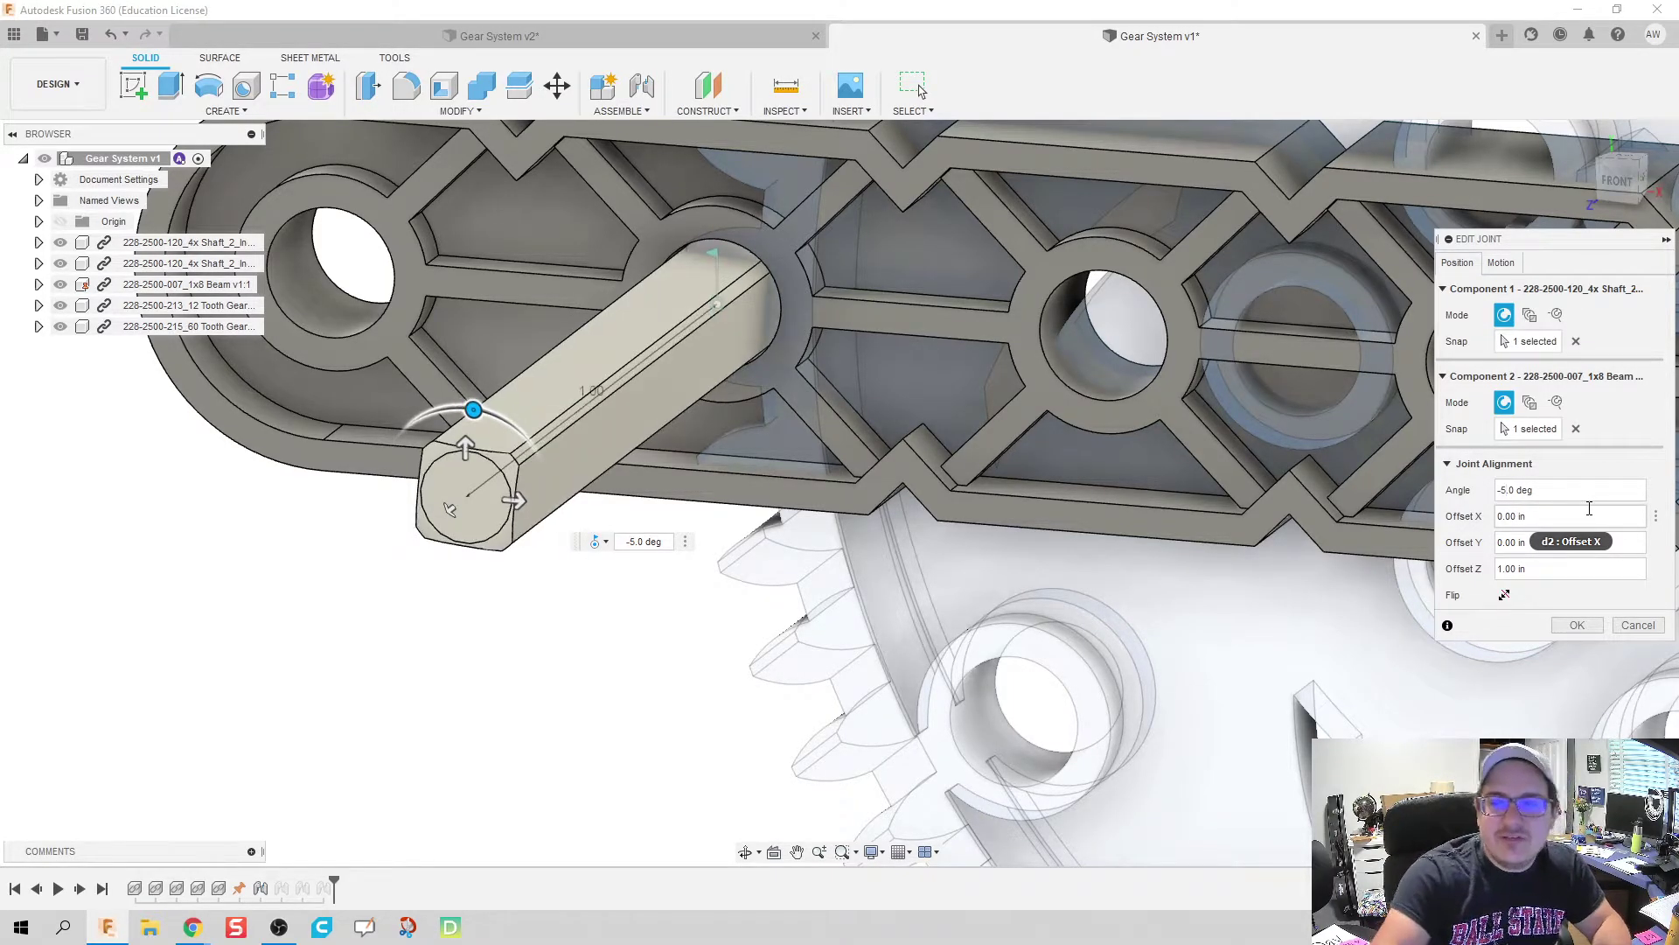
click(1577, 625)
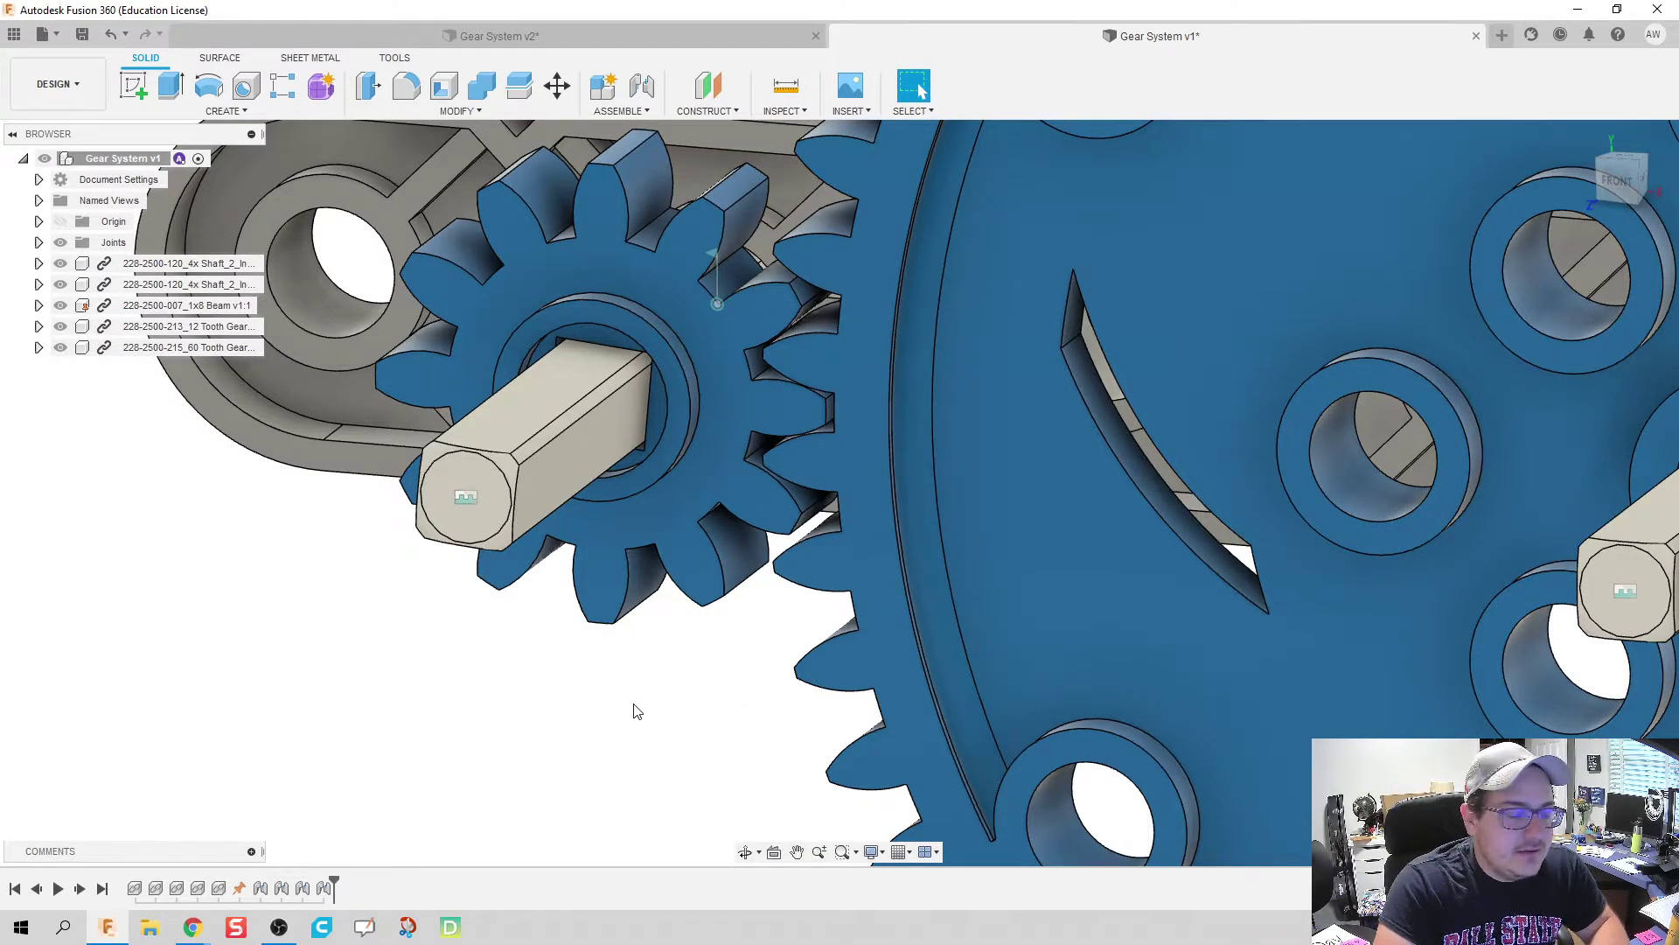
mouse_move(665, 677)
shift+middle_down()
mouse_move(691, 646)
mouse_move(660, 682)
shift+middle_up()
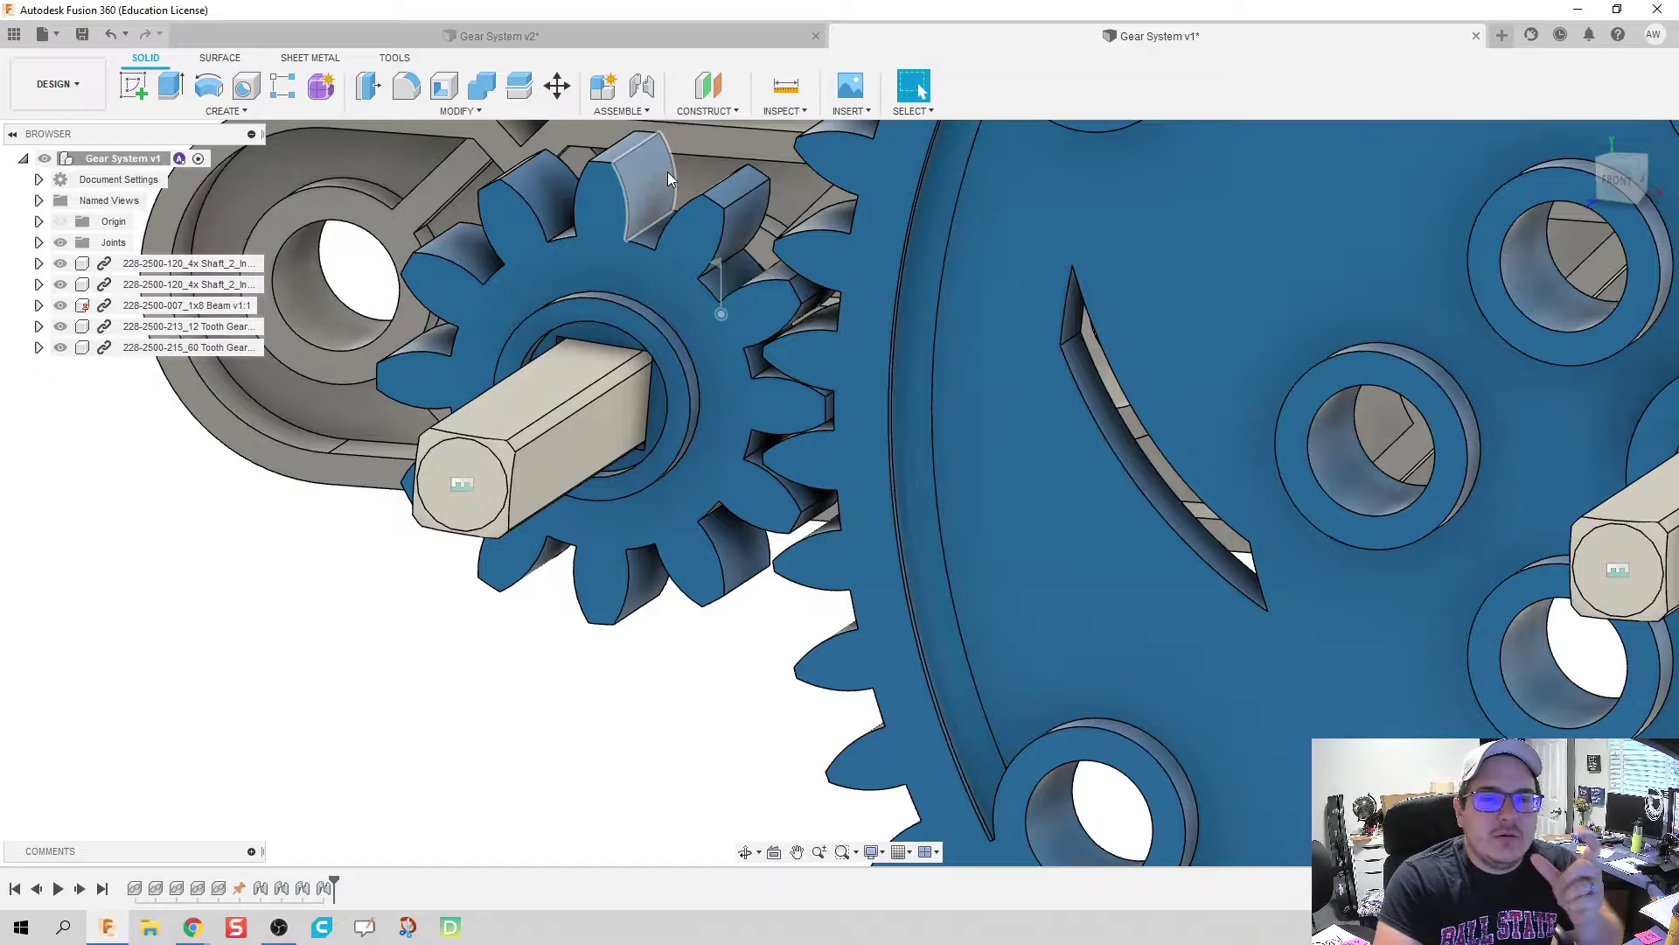
Create a reversed Motion Link between the small and large gears' rotation joints
click(647, 113)
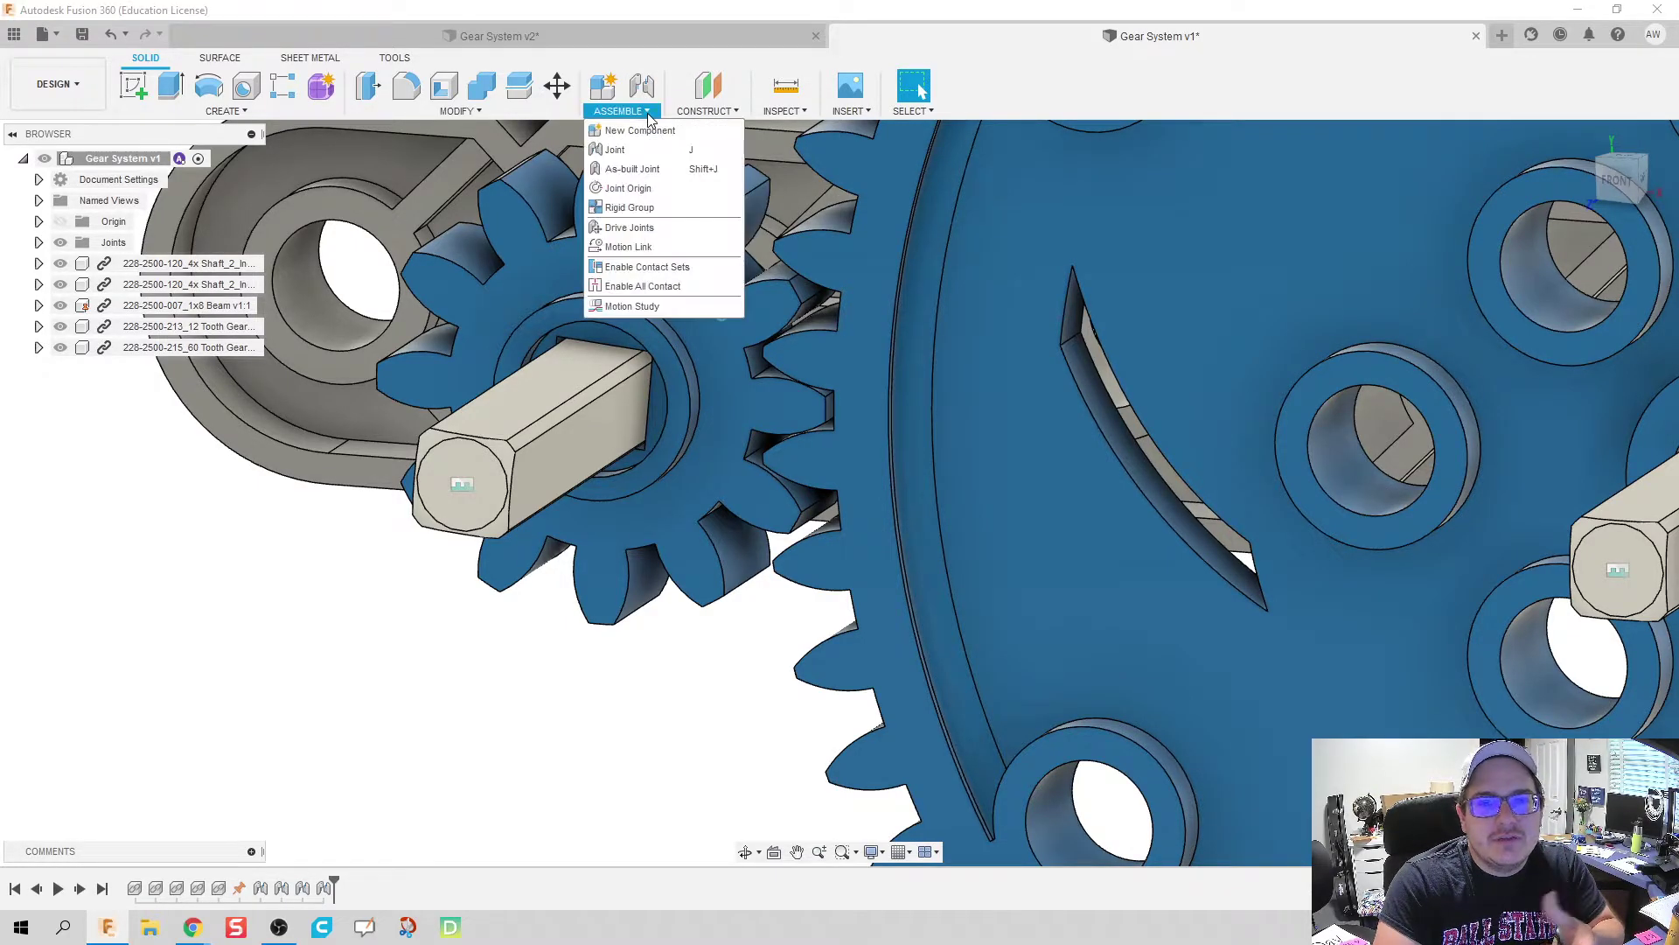
click(670, 245)
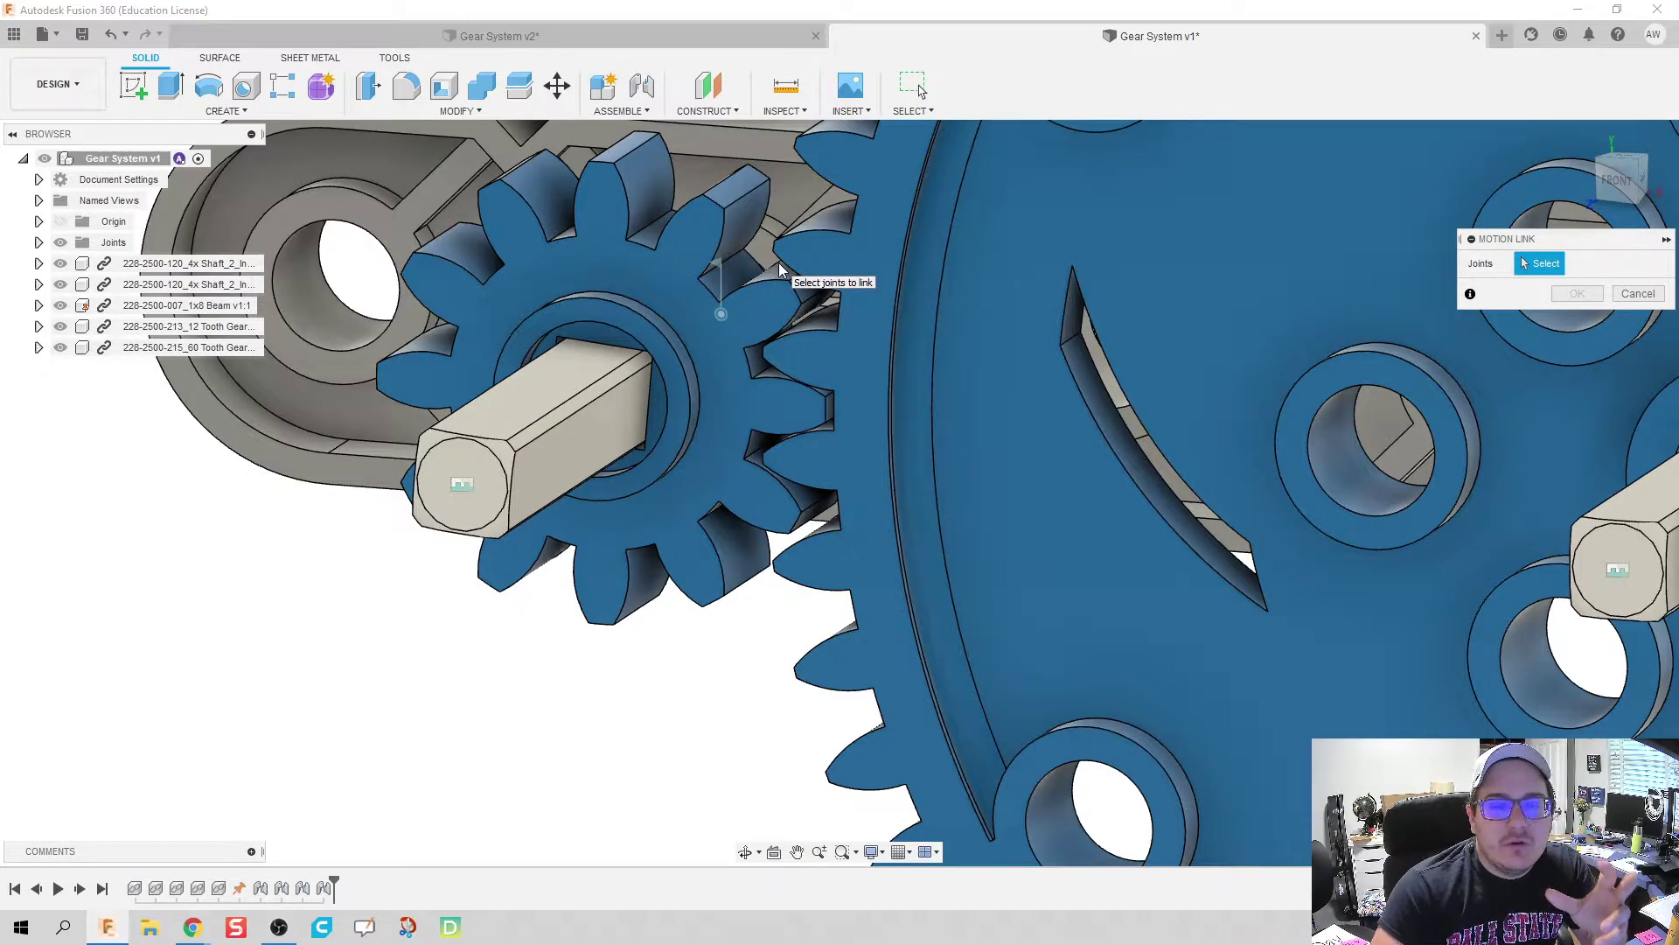
scroll(980, 438, down, 3)
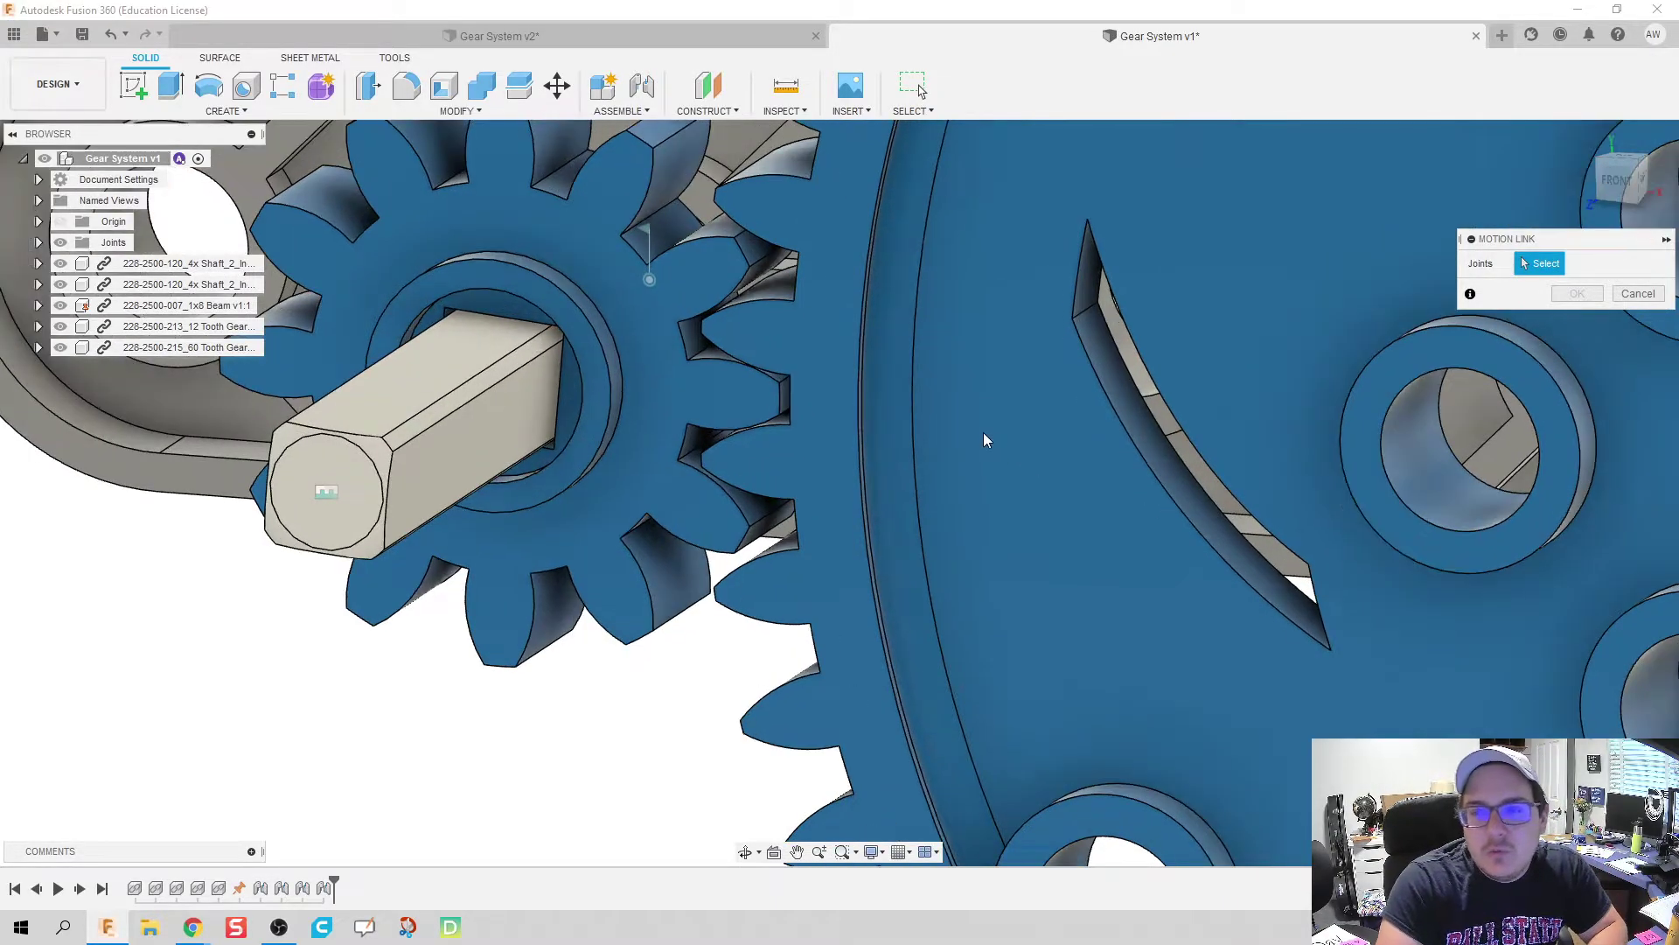
scroll(951, 422, down, 2)
click(829, 319)
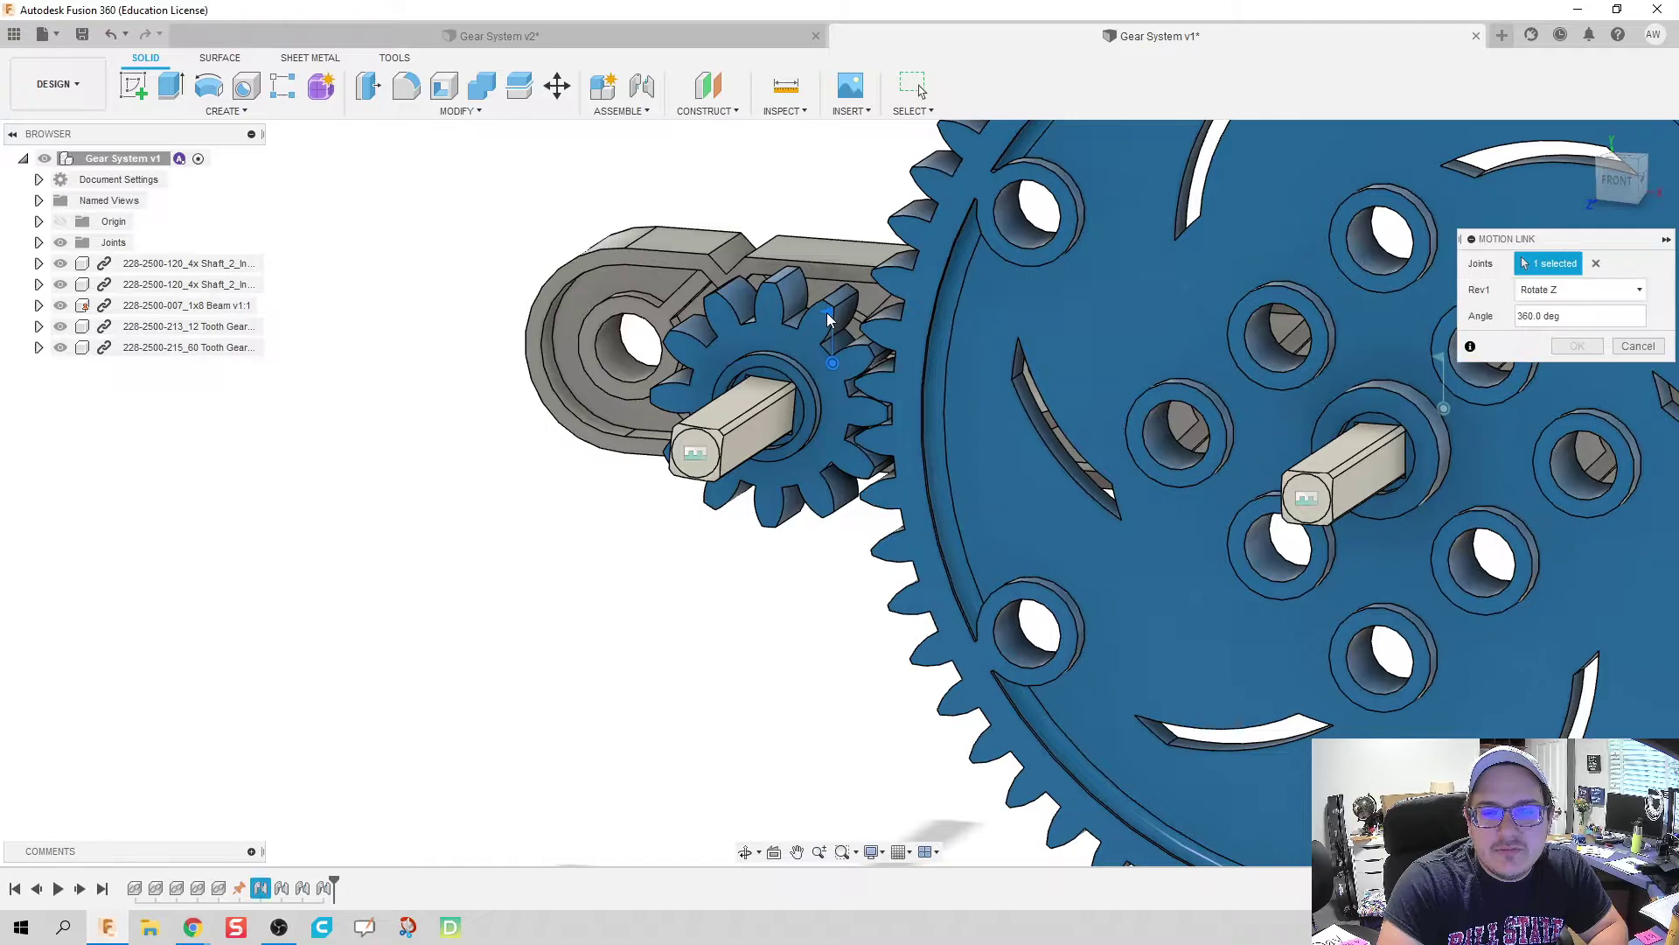
click(1441, 357)
middle_drag(766, 615, 431, 630)
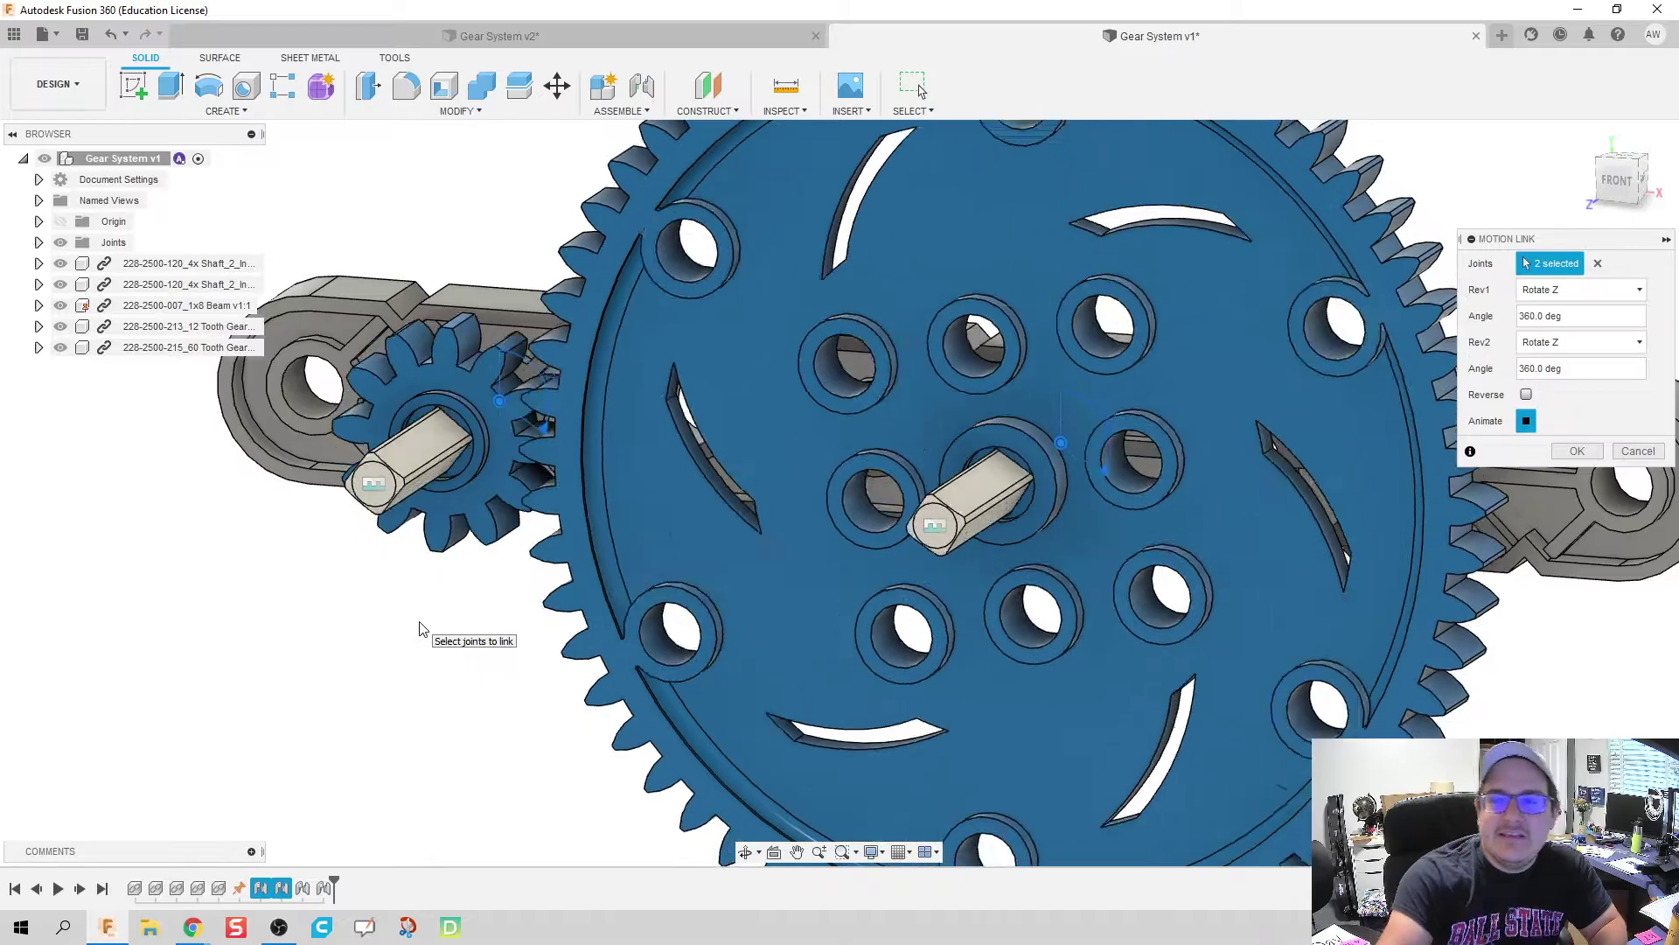
click(1527, 395)
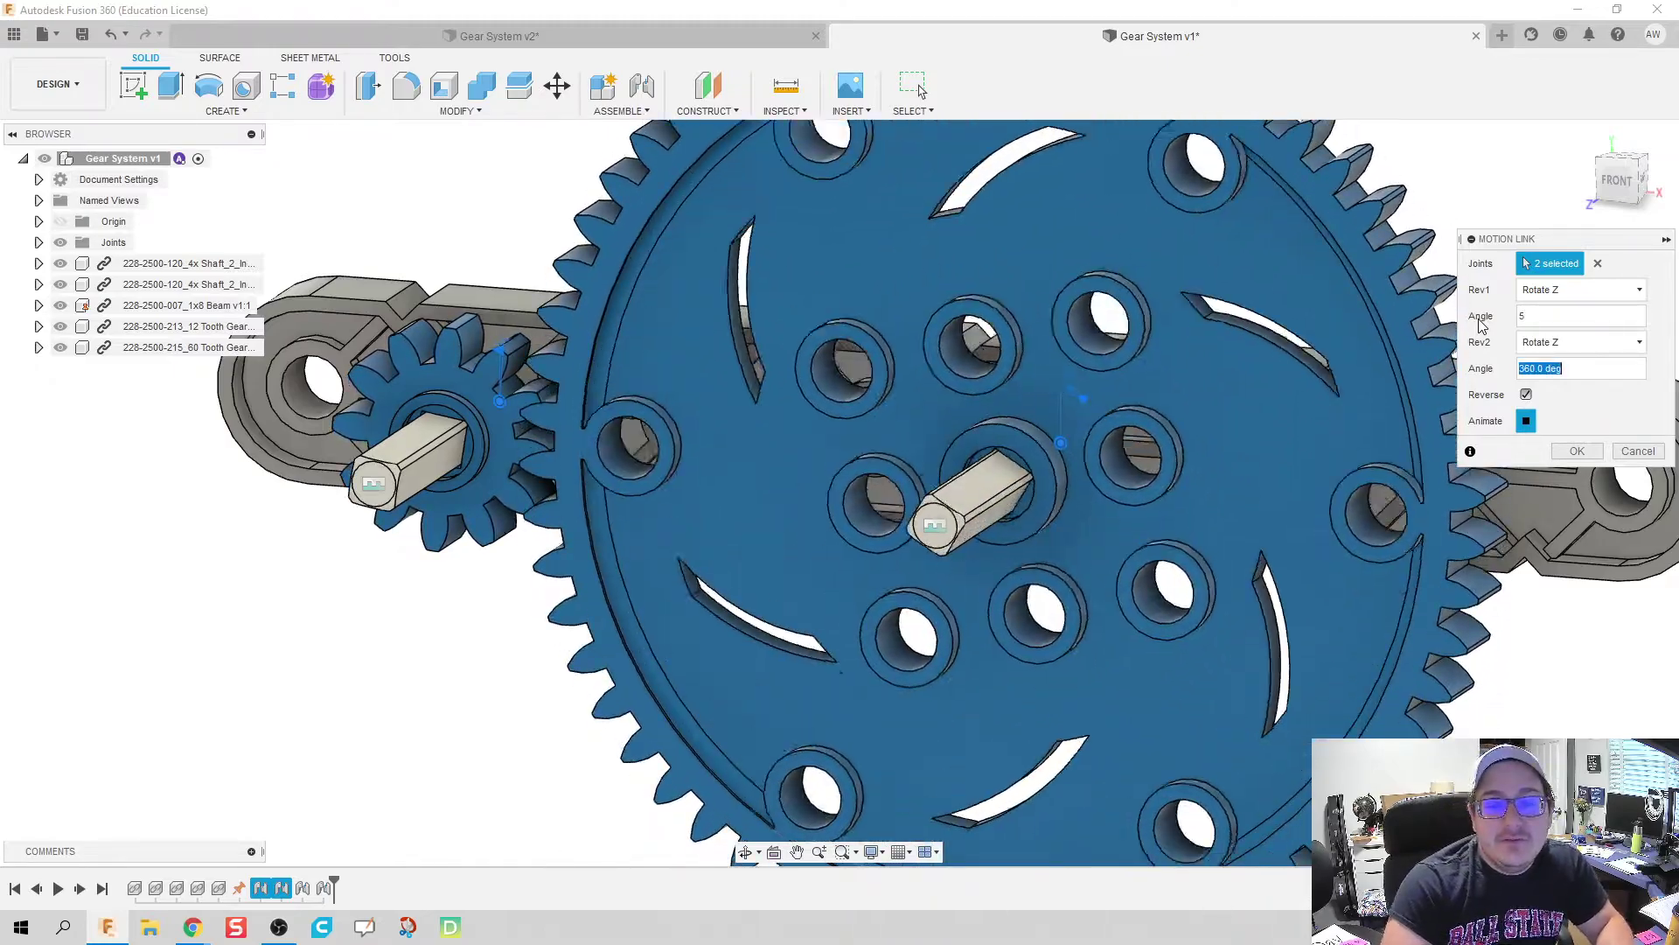
Enter 1 deg for the large gear's angle against 5 deg on the small gear
text(1)
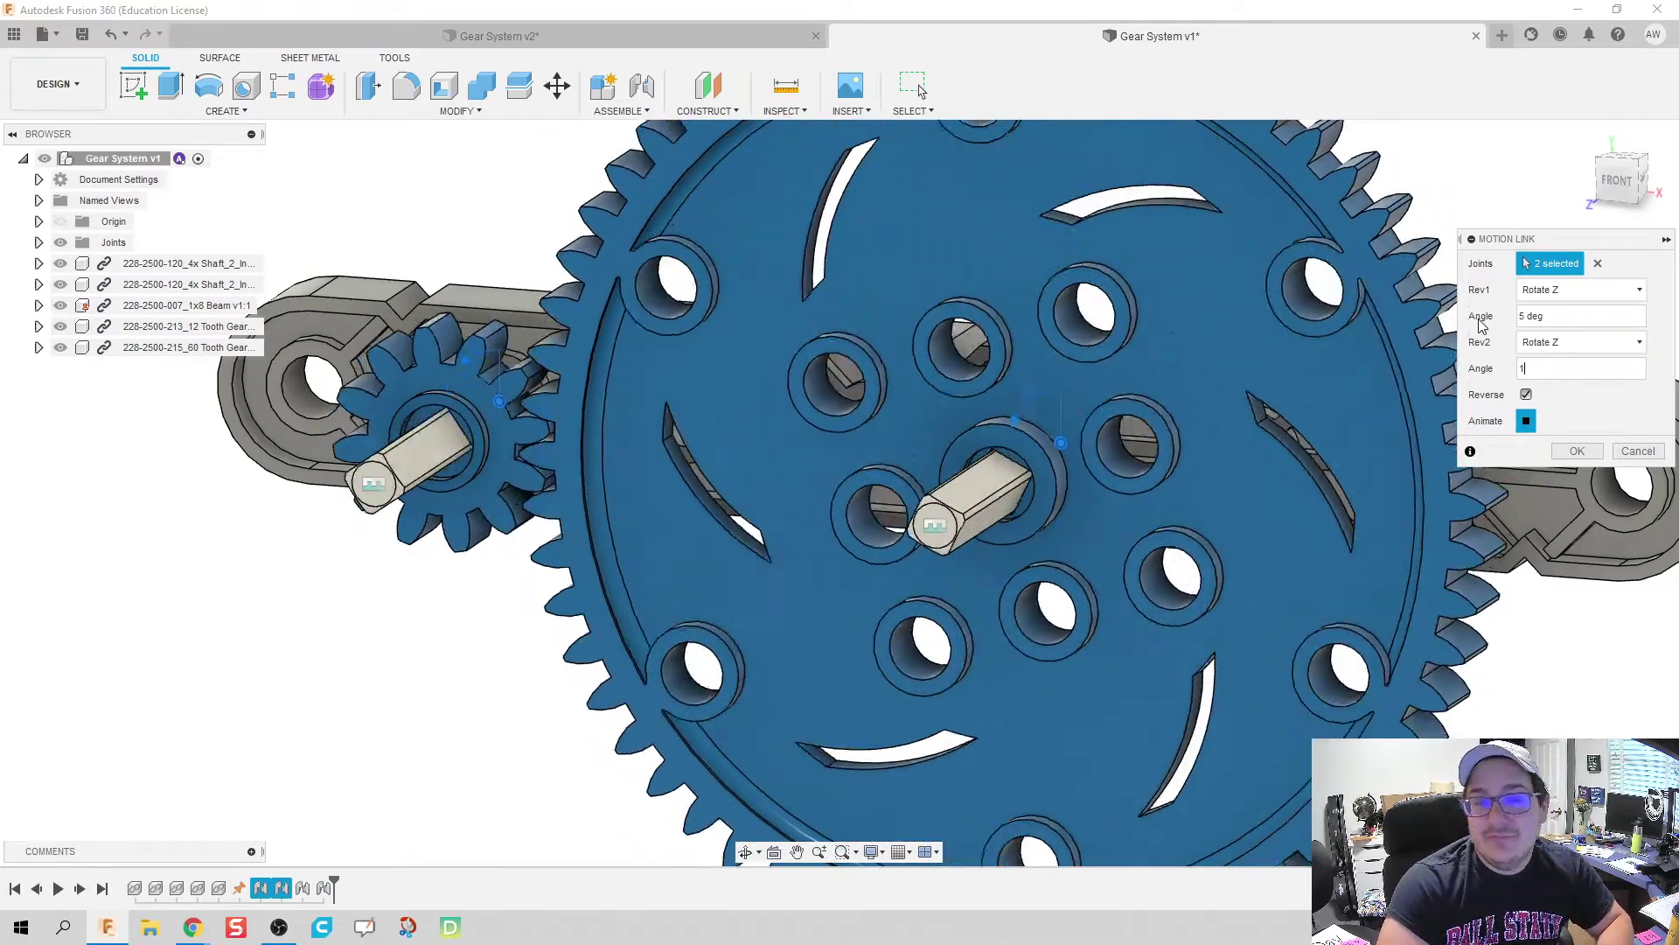
Accept the 5:1 motion link and orbit to an angled top view of the gears
click(1577, 451)
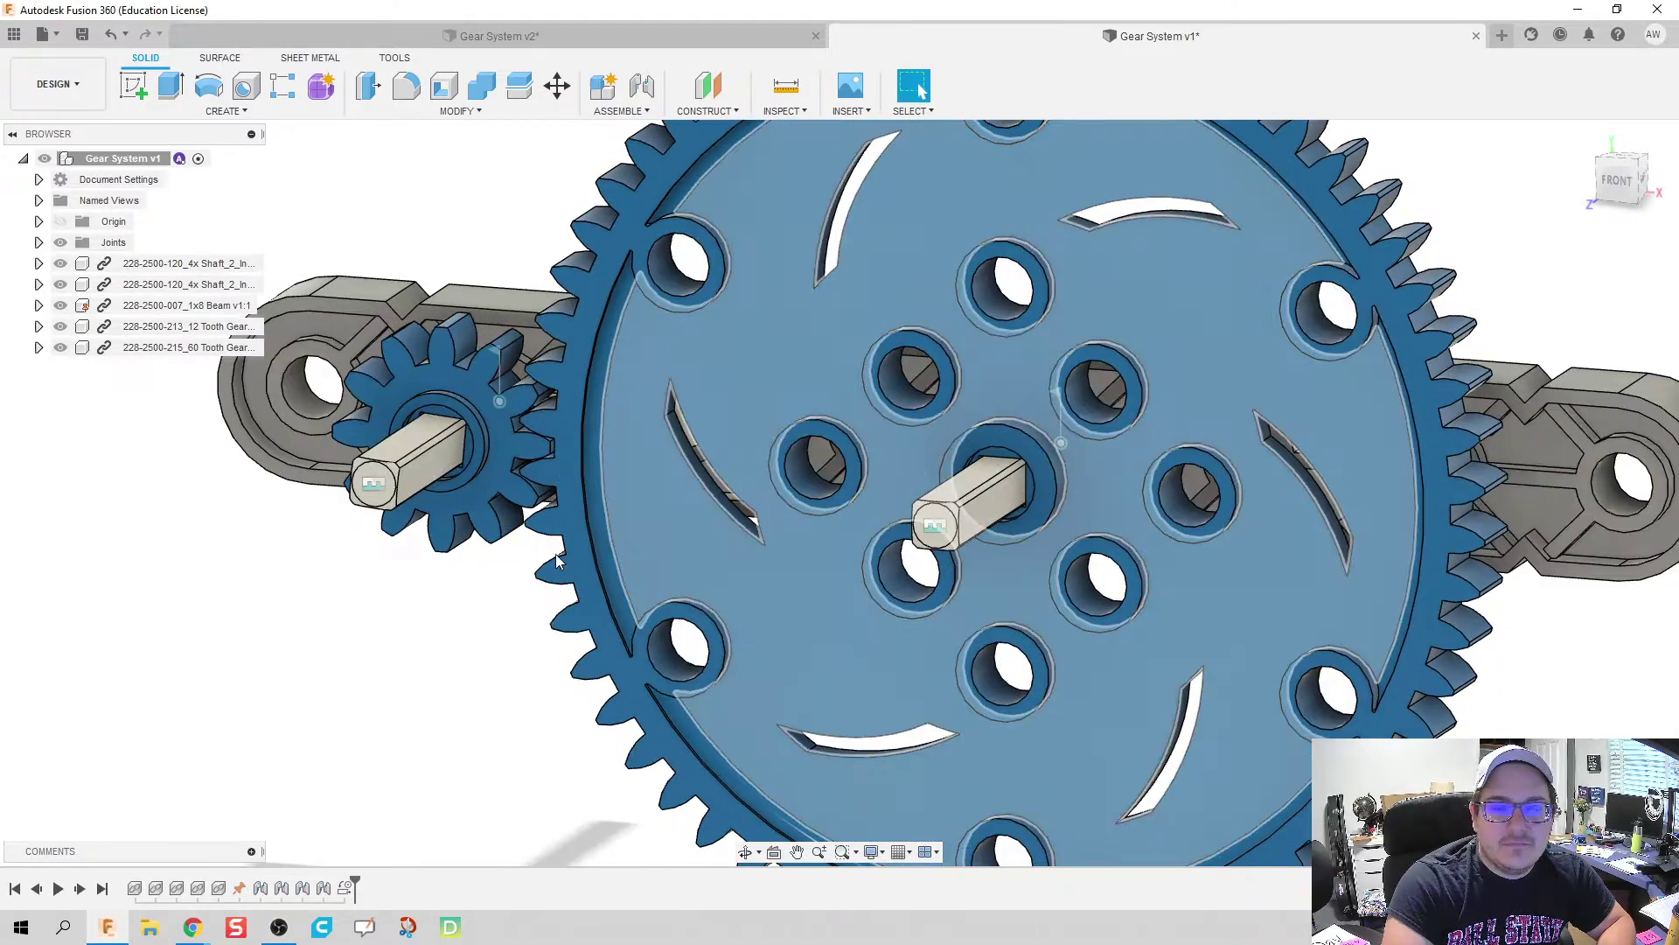
scroll(469, 616, up, 5)
scroll(447, 654, down, 2)
right_click(462, 652)
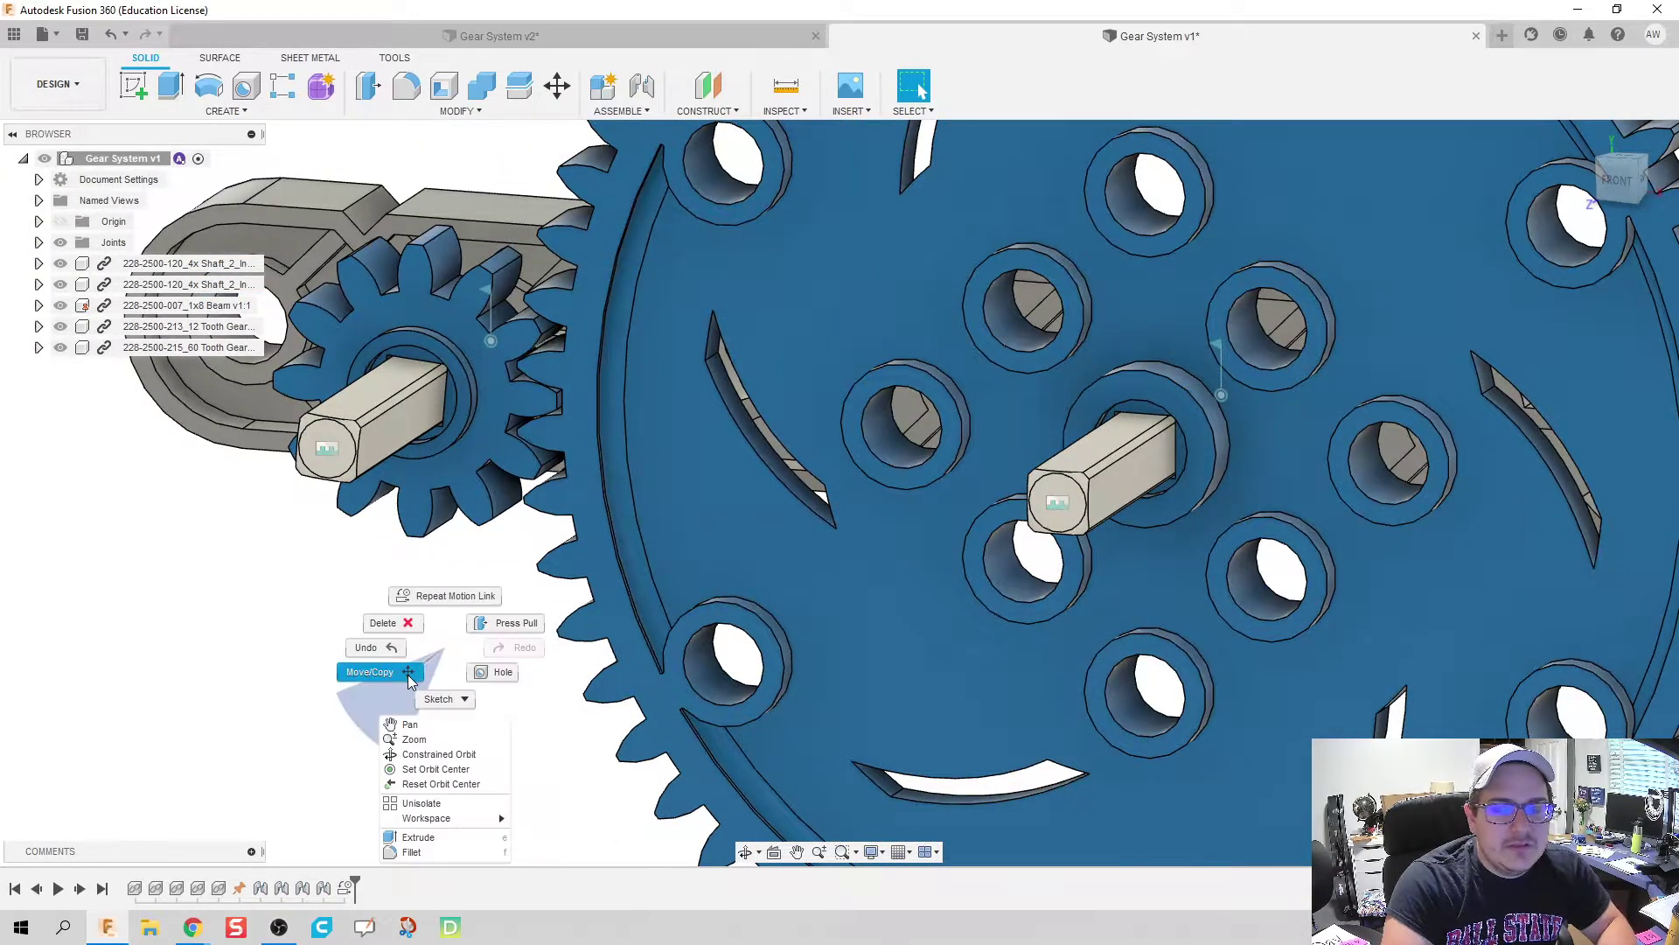
click(411, 662)
shift+middle_drag(422, 658, 449, 612)
scroll(441, 643, down, 2)
shift+middle_drag(435, 678, 494, 617)
scroll(437, 687, up, 3)
scroll(437, 688, up, 4)
Turn the large gear by hand to check the small gear follows, then view isometrically
drag(937, 509, 993, 930)
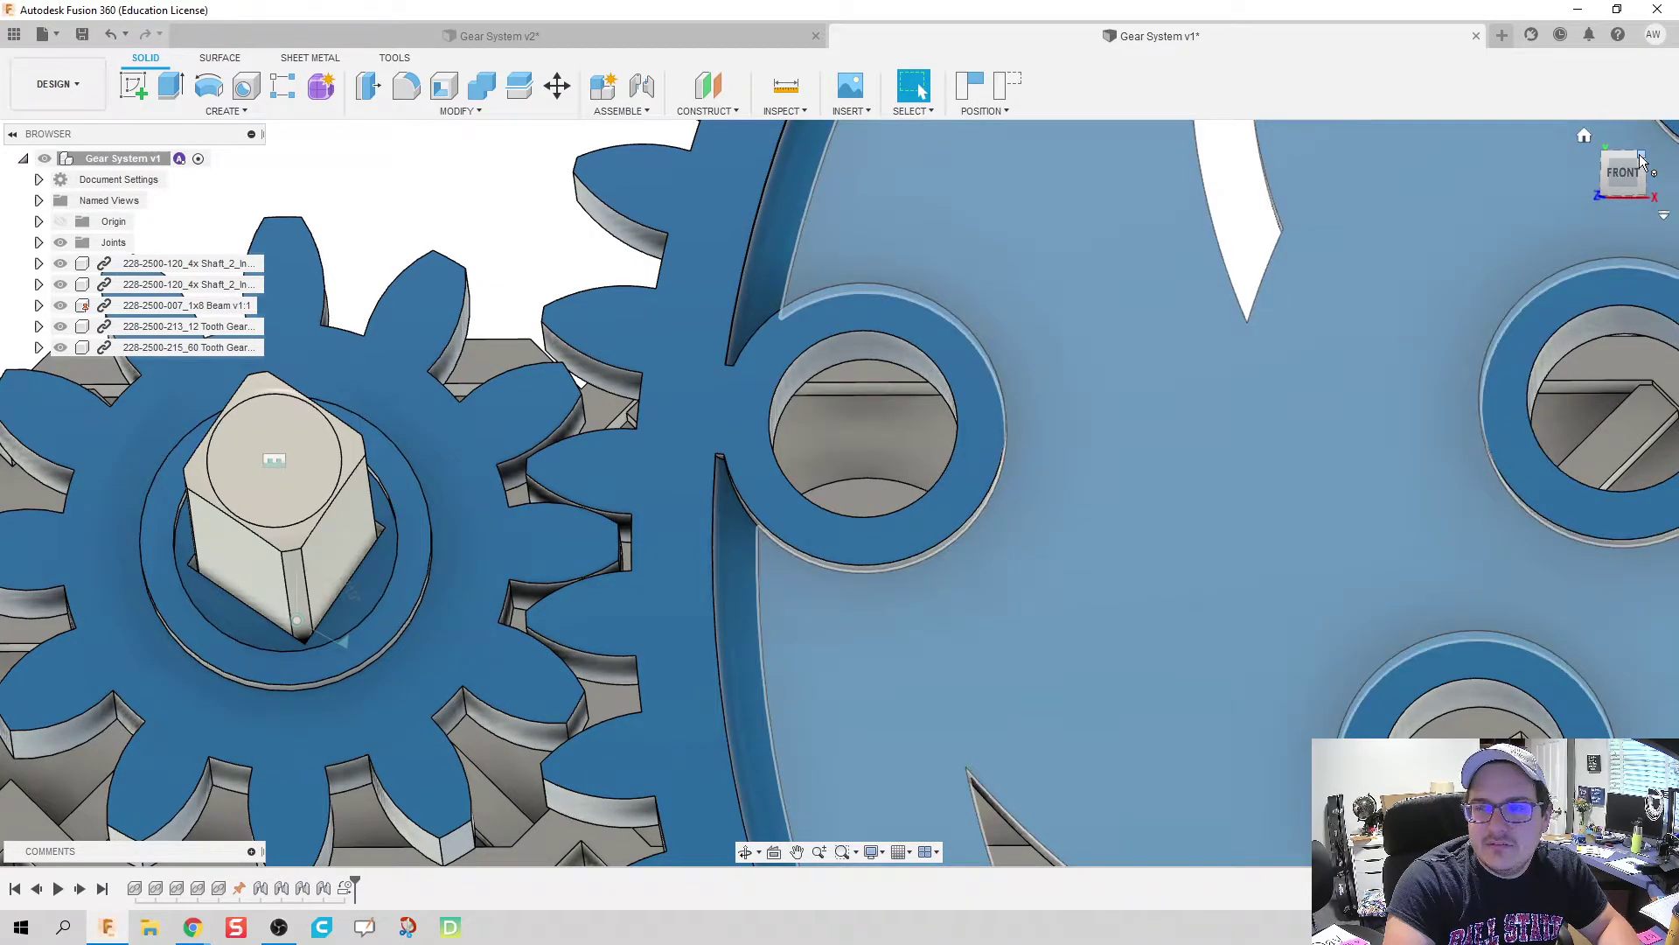
click(1642, 158)
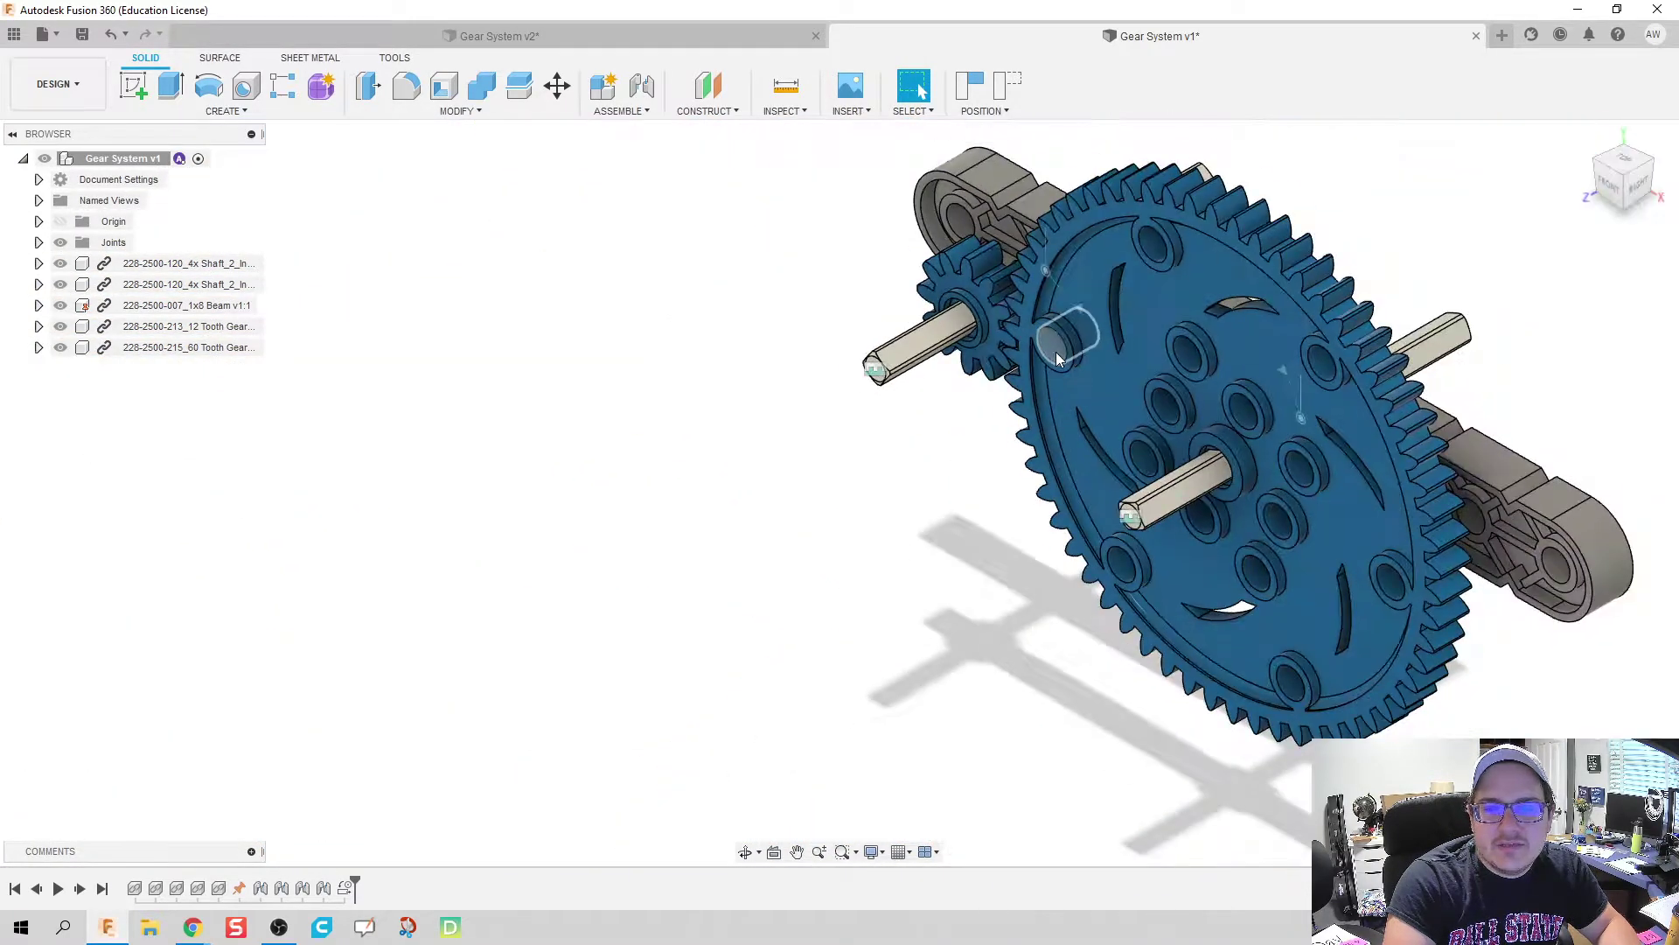
middle_drag(856, 439, 680, 380)
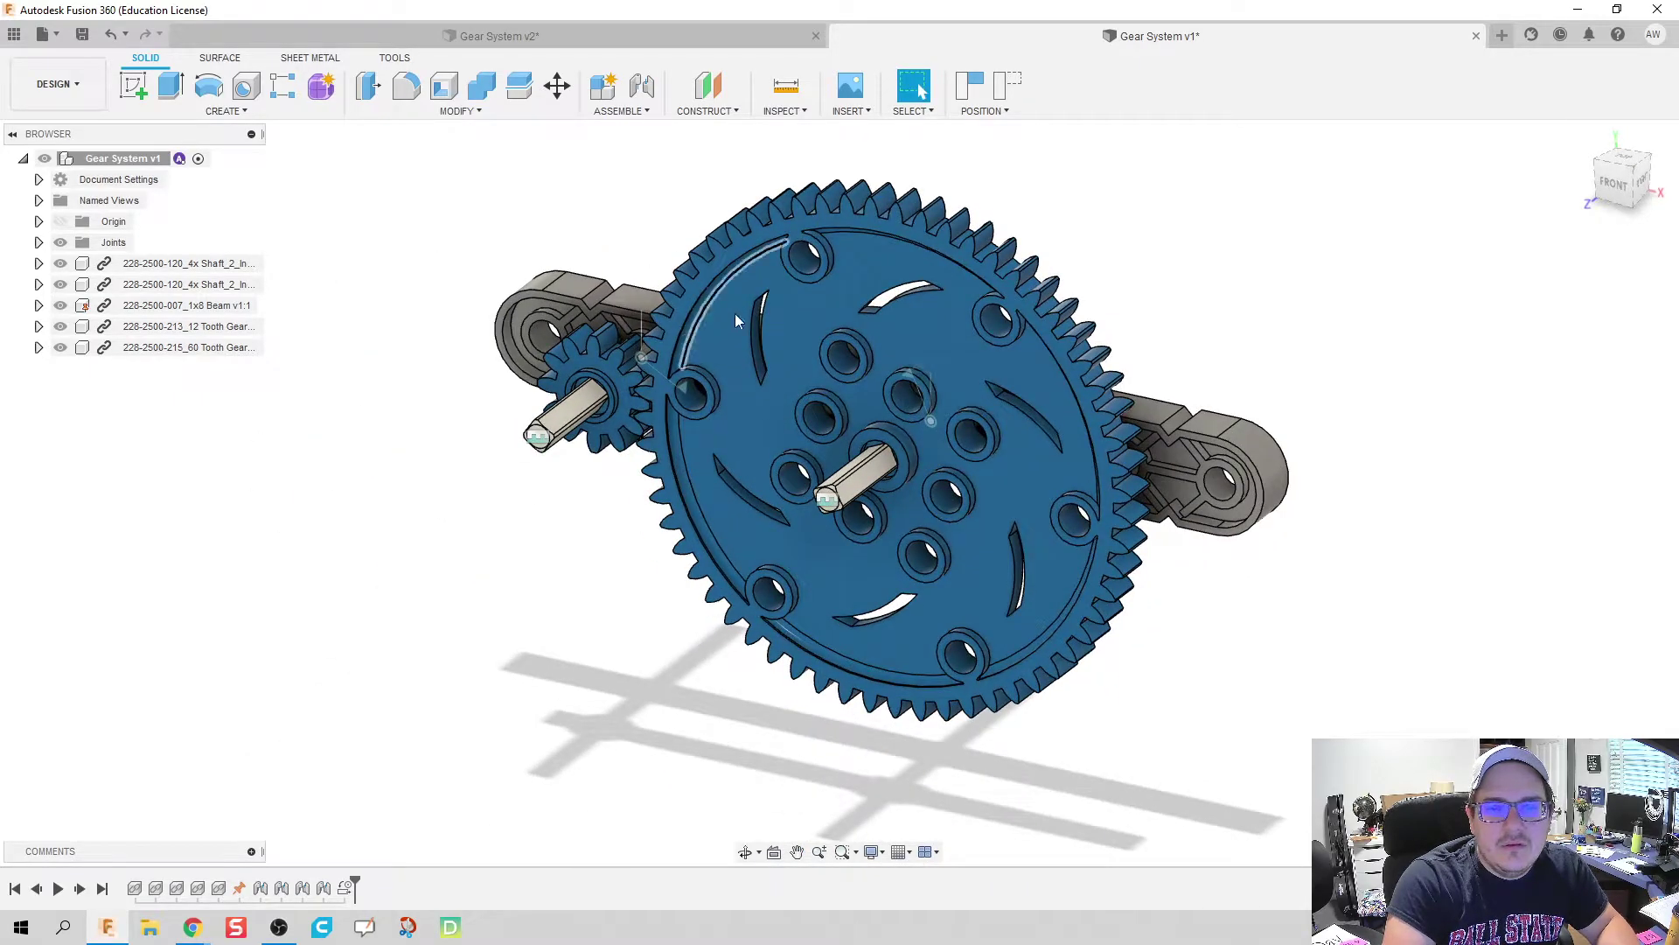
Animate the gear joint to watch both gears spin together at 5:1
right_click(685, 386)
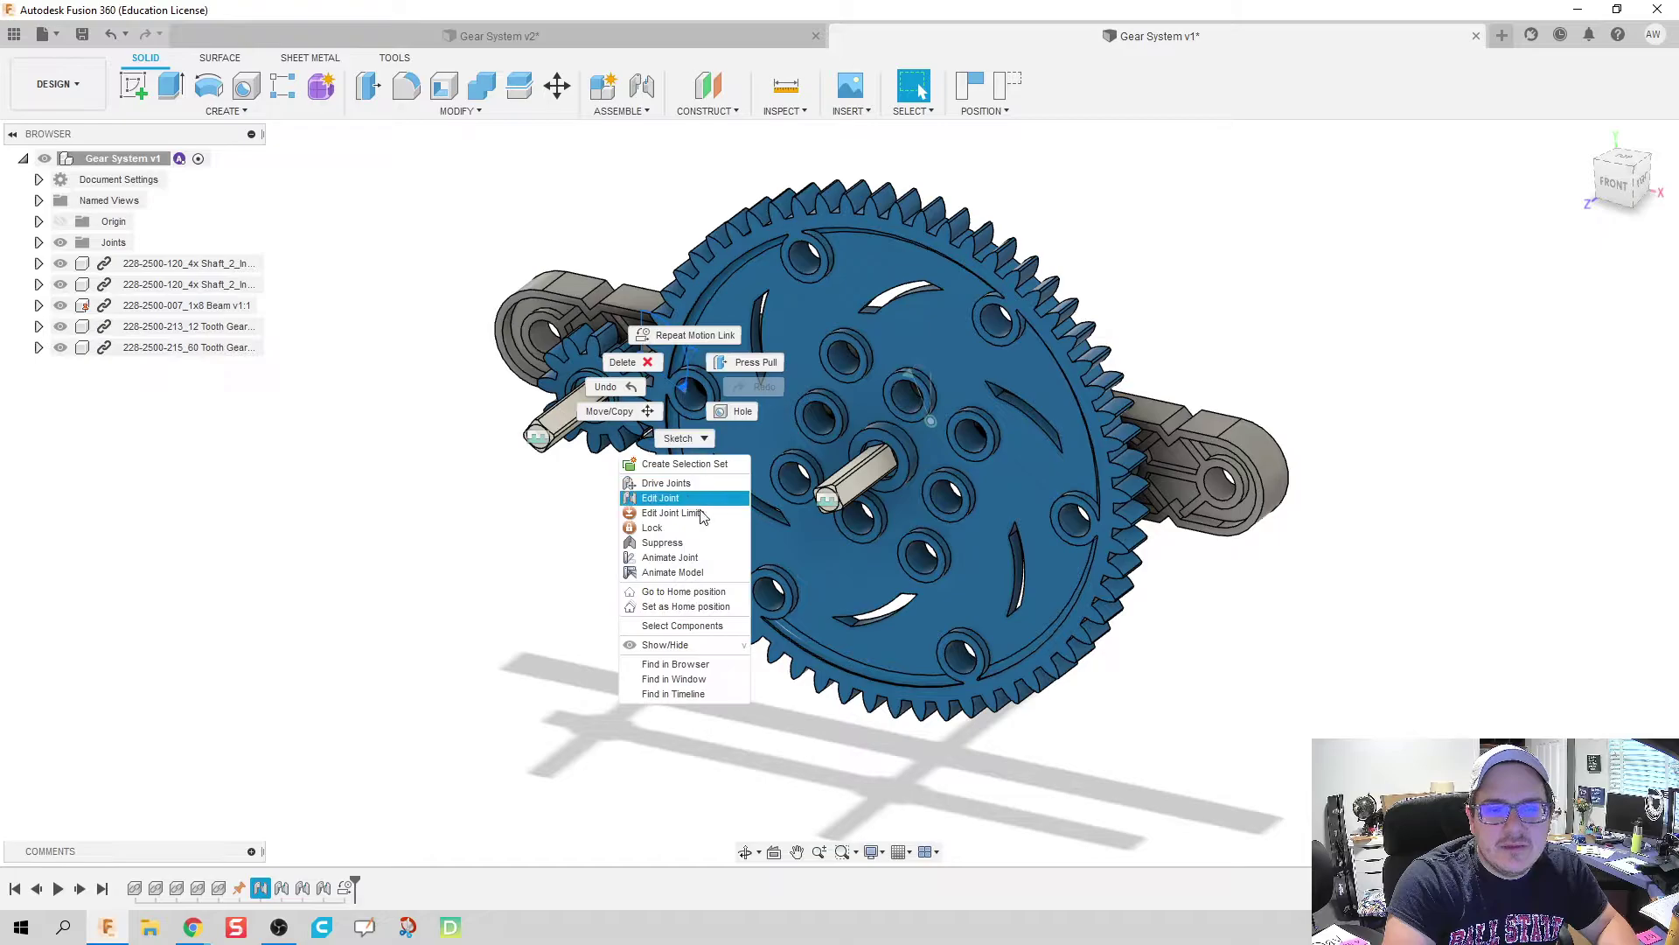
click(703, 563)
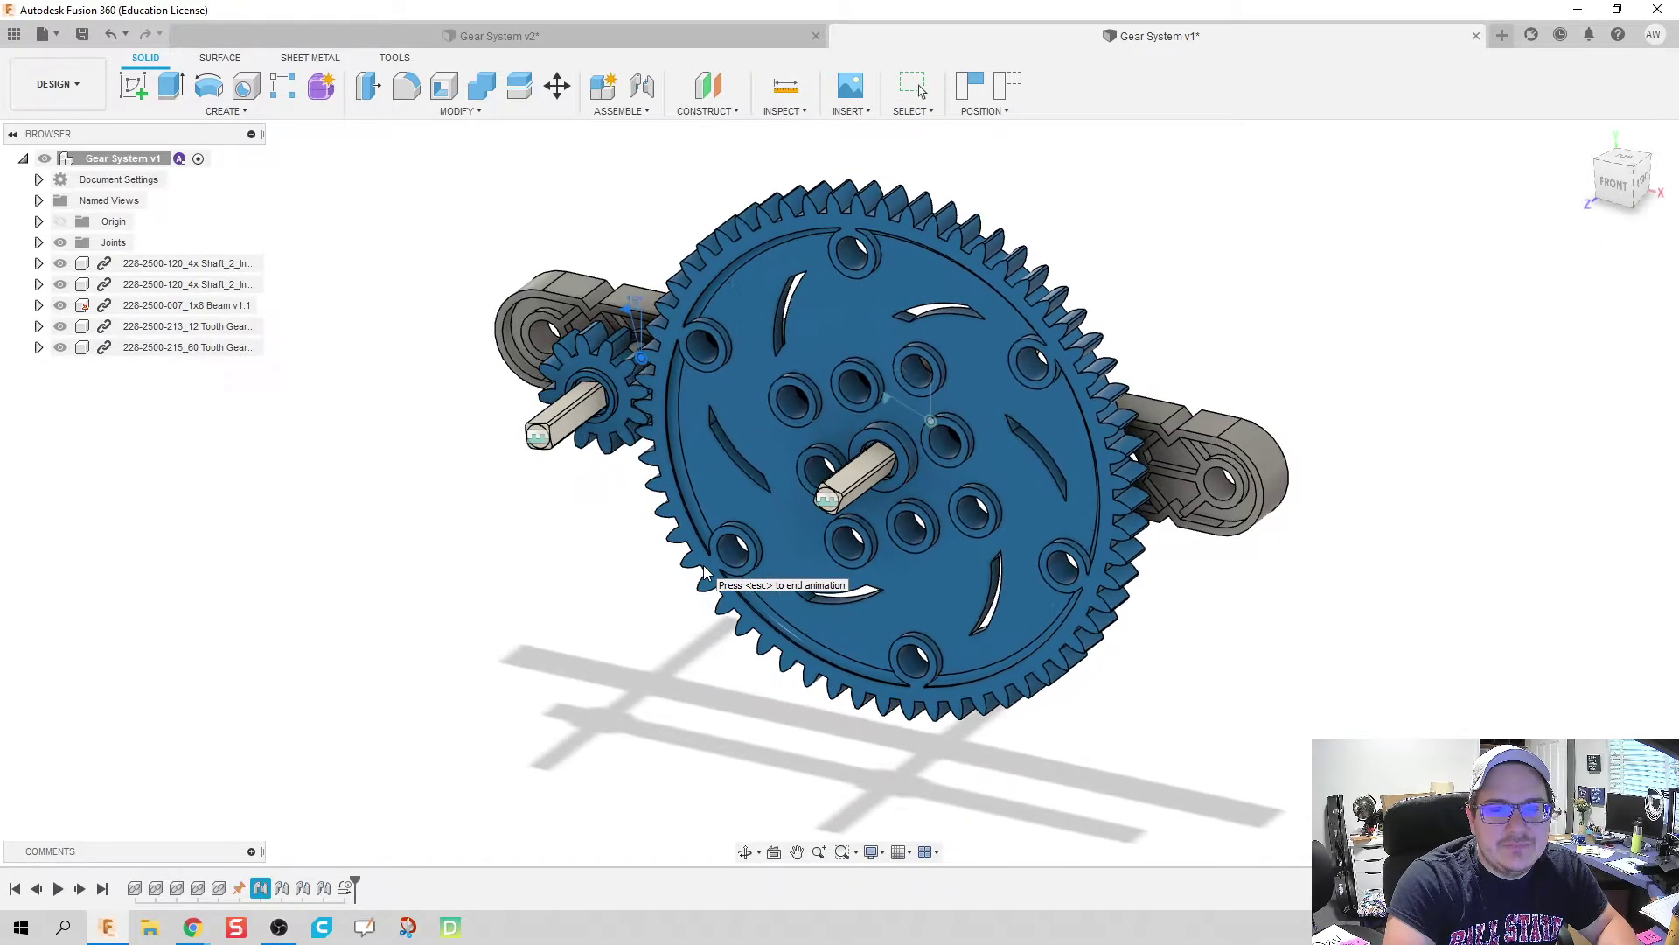